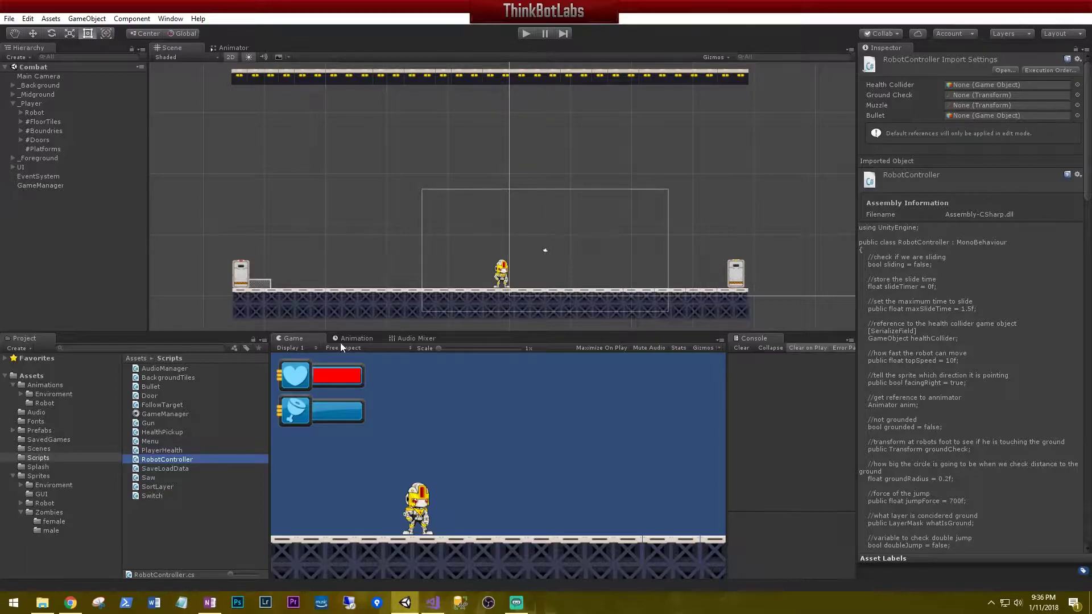
# Step: Open the Zombies sprite folder and add a 2D sprite object named Zombie under the _Player object
pyautogui.click(47, 512)
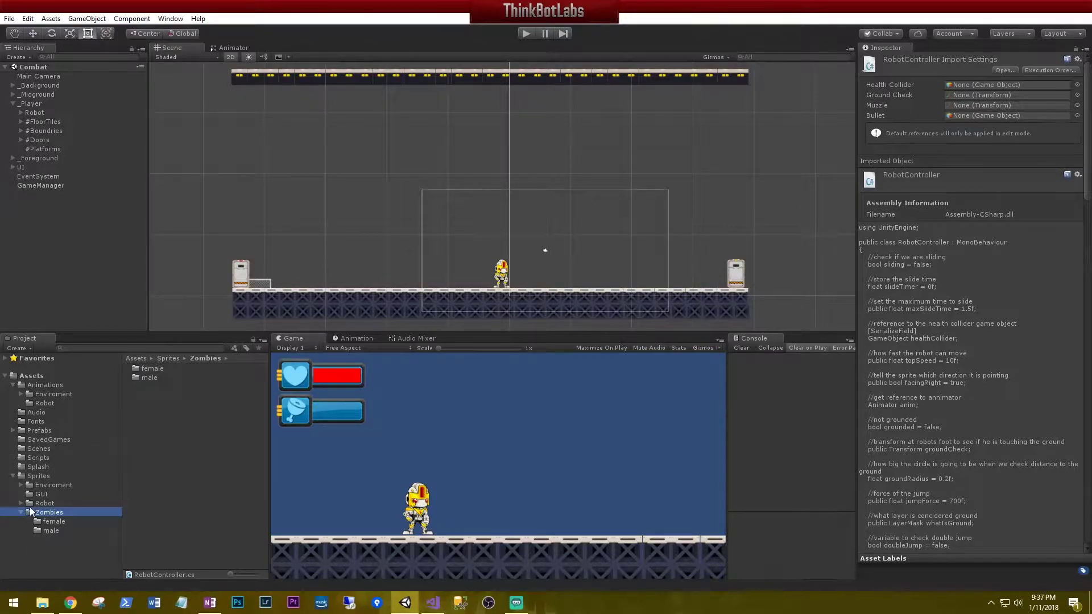
pyautogui.click(151, 367)
pyautogui.click(146, 379)
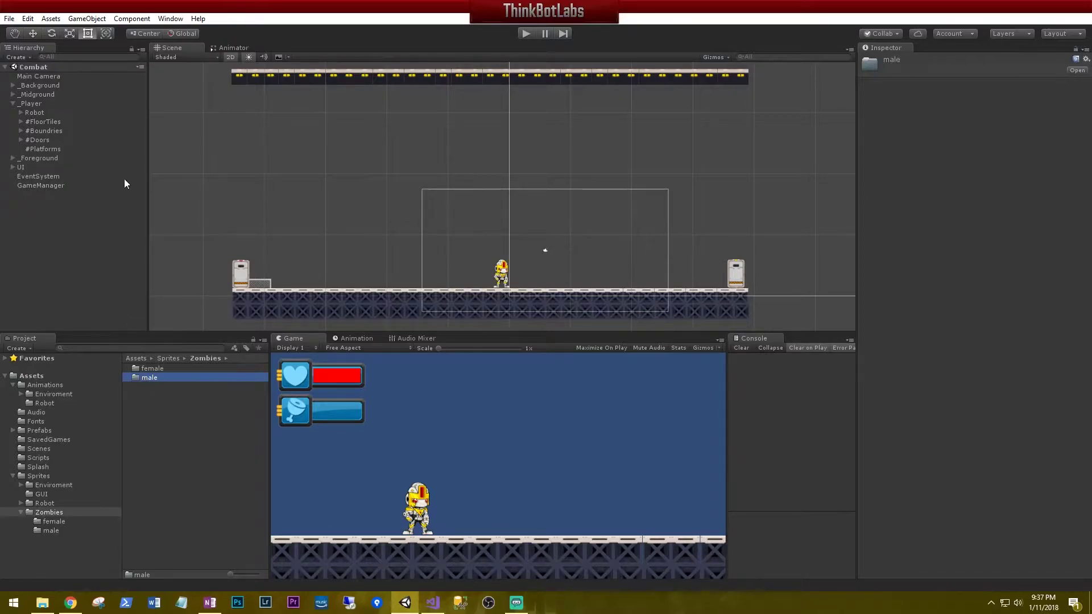
pyautogui.rightClick(40, 103)
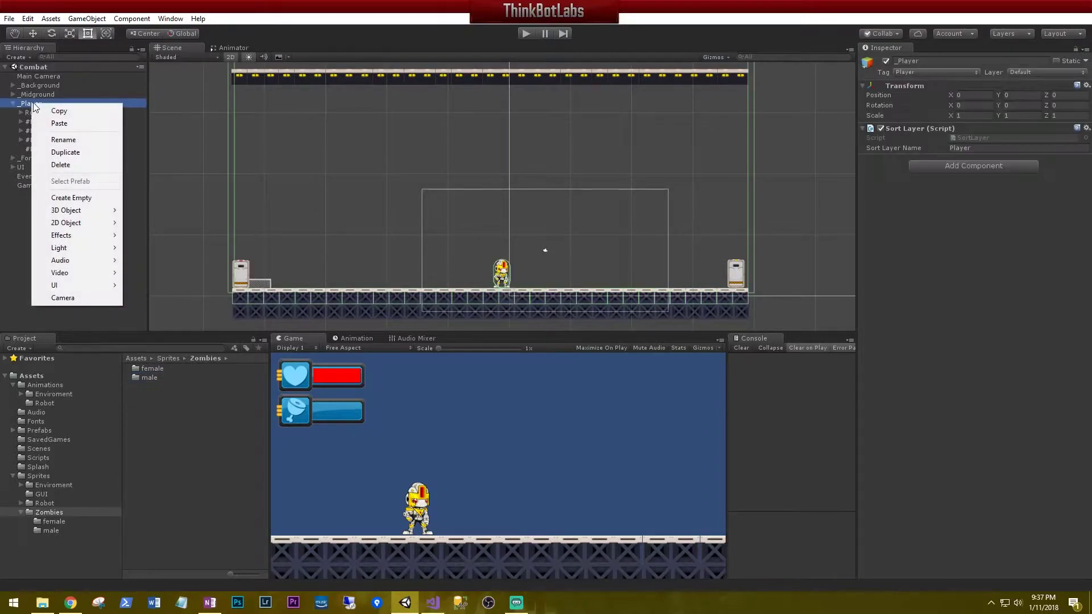
pyautogui.moveTo(74, 223)
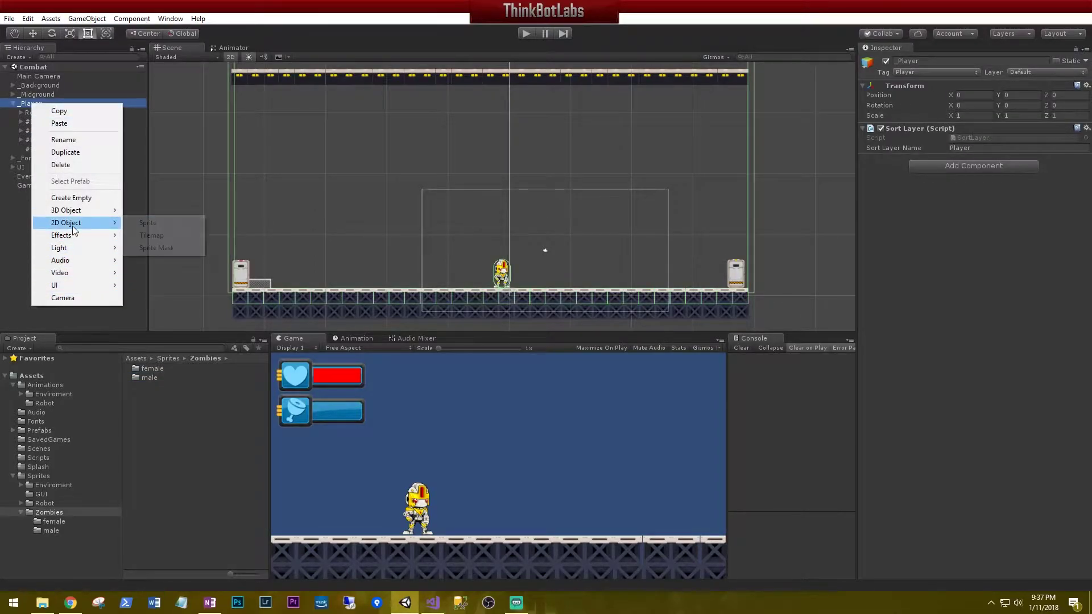
pyautogui.click(149, 223)
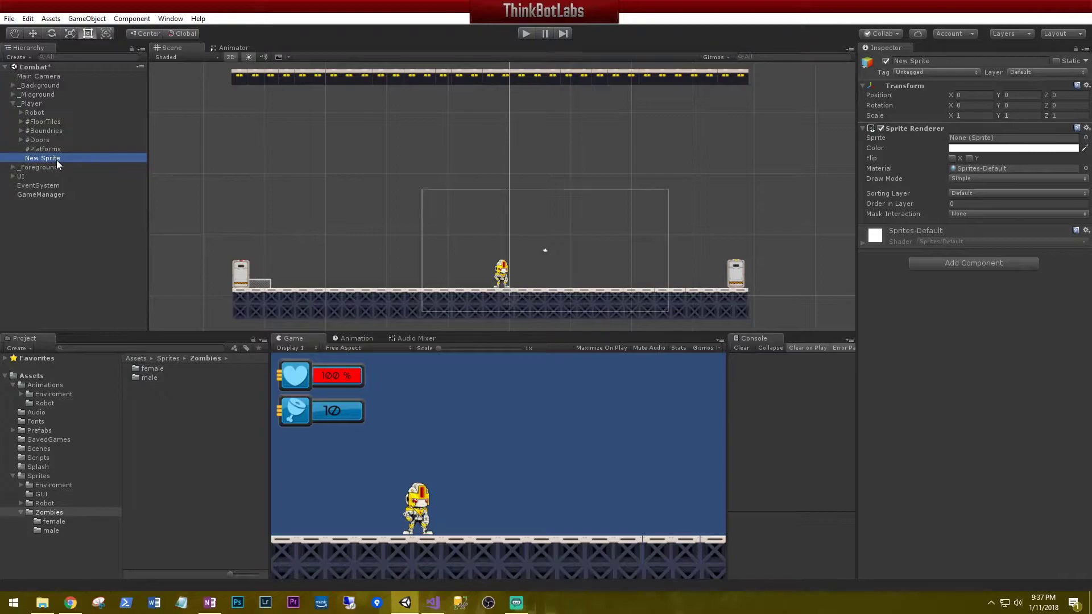
pyautogui.write('Zombie')
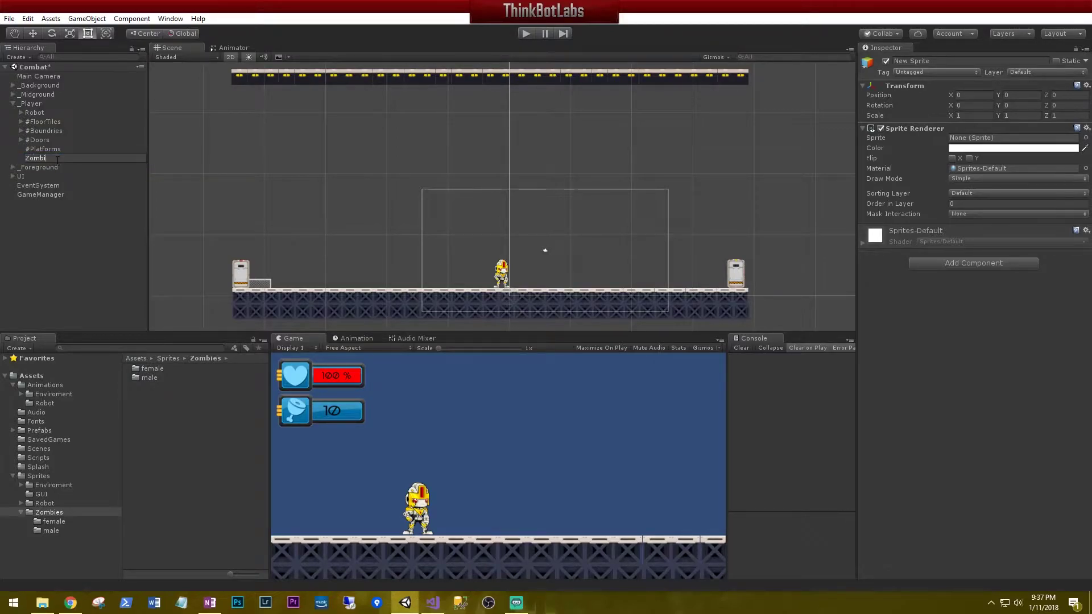
pyautogui.press('Return')
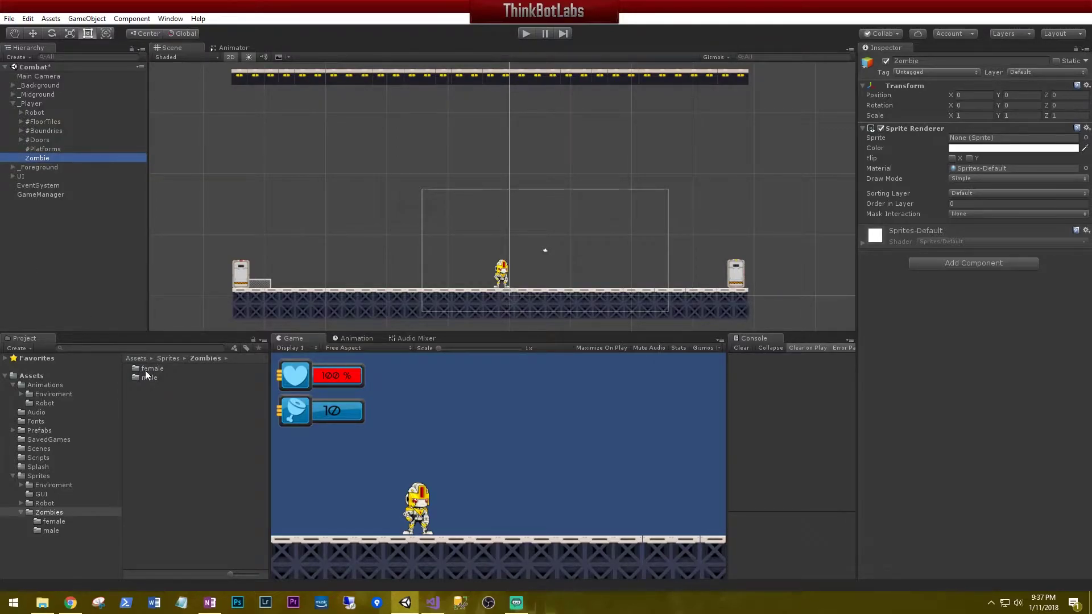
# Step: Assign the Idle (1) image from the male zombie folder as the Zombie object's sprite
pyautogui.doubleClick(142, 376)
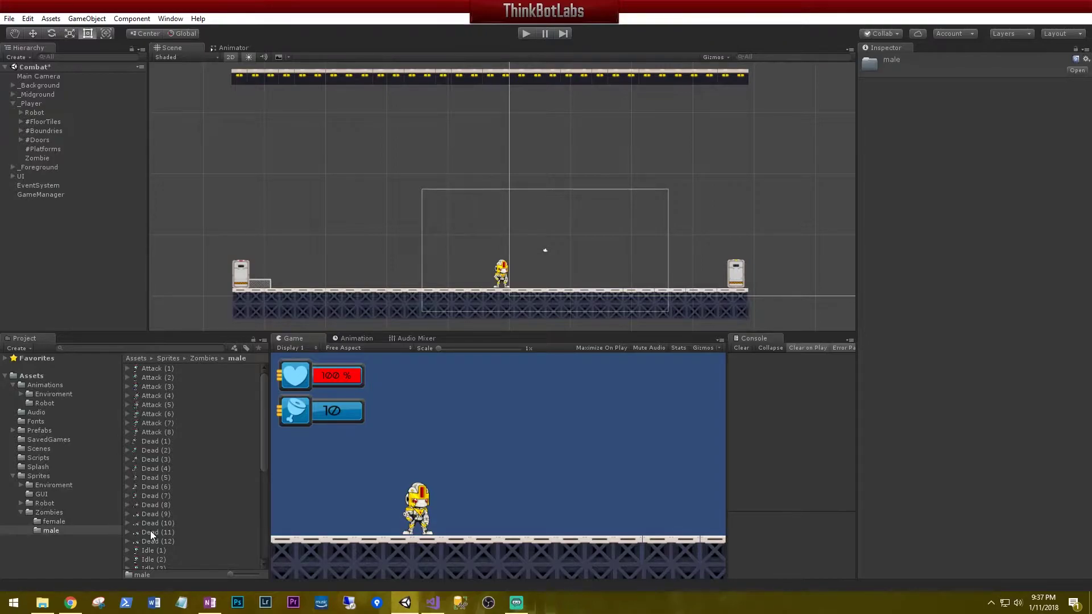
pyautogui.click(35, 158)
pyautogui.moveTo(147, 550); pyautogui.dragTo(970, 139)
# Step: Move the Zombie beside the robot on the floor, at about X 6.9, Y 3.82, and flip its sprite along X
pyautogui.press('w')
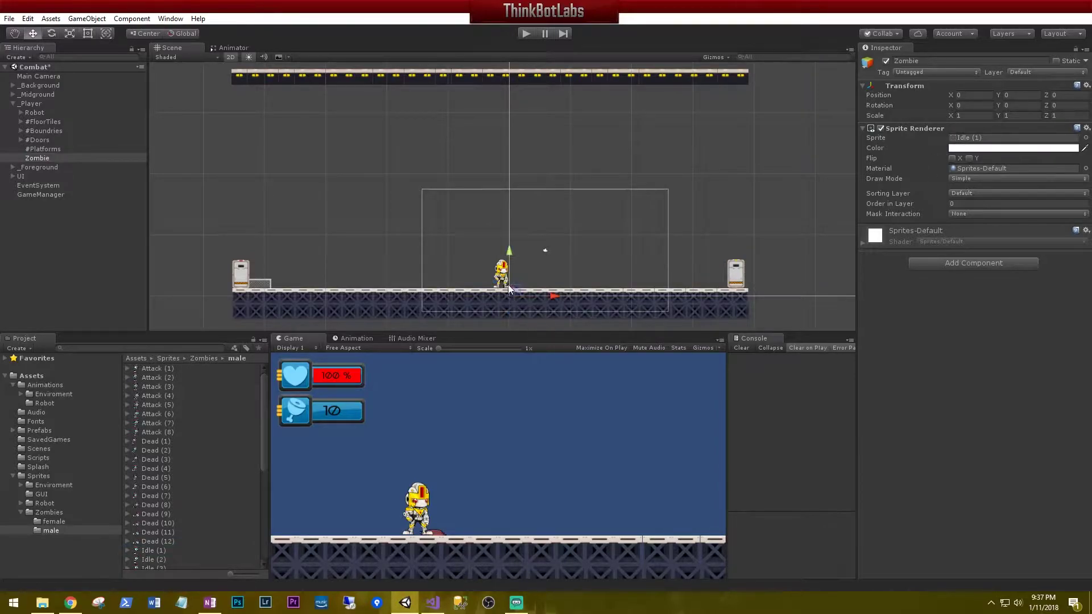
pyautogui.moveTo(508, 251); pyautogui.dragTo(512, 226)
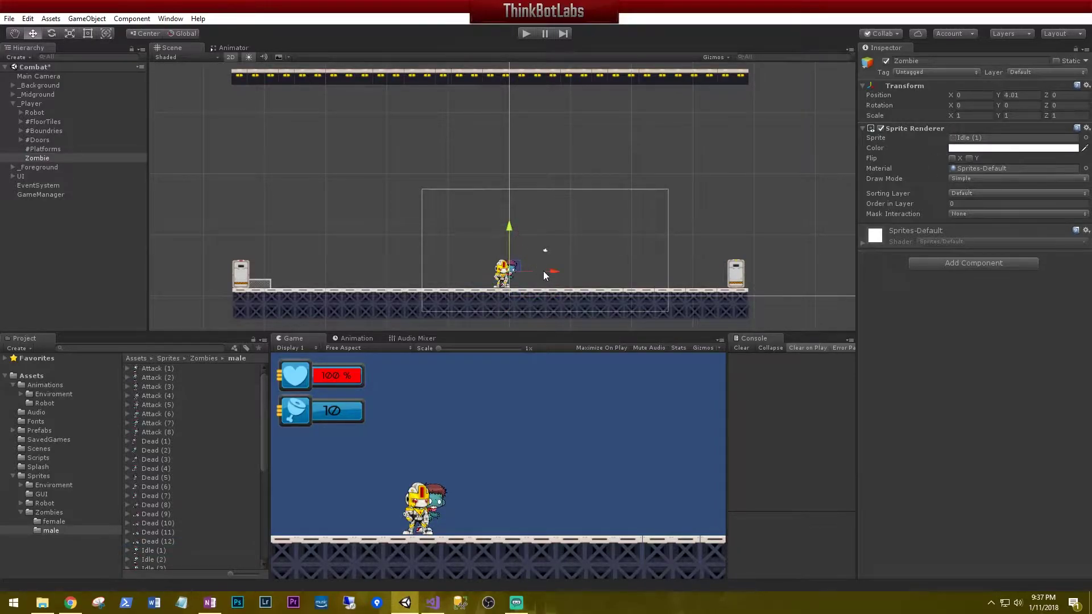
pyautogui.moveTo(552, 271); pyautogui.dragTo(595, 276)
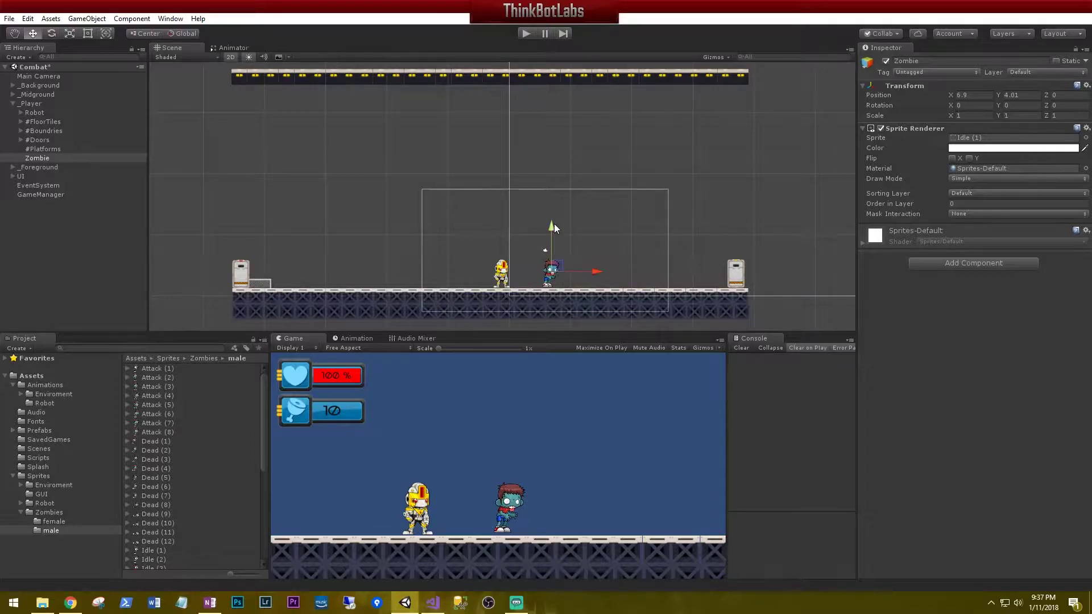
pyautogui.moveTo(554, 228); pyautogui.dragTo(552, 229)
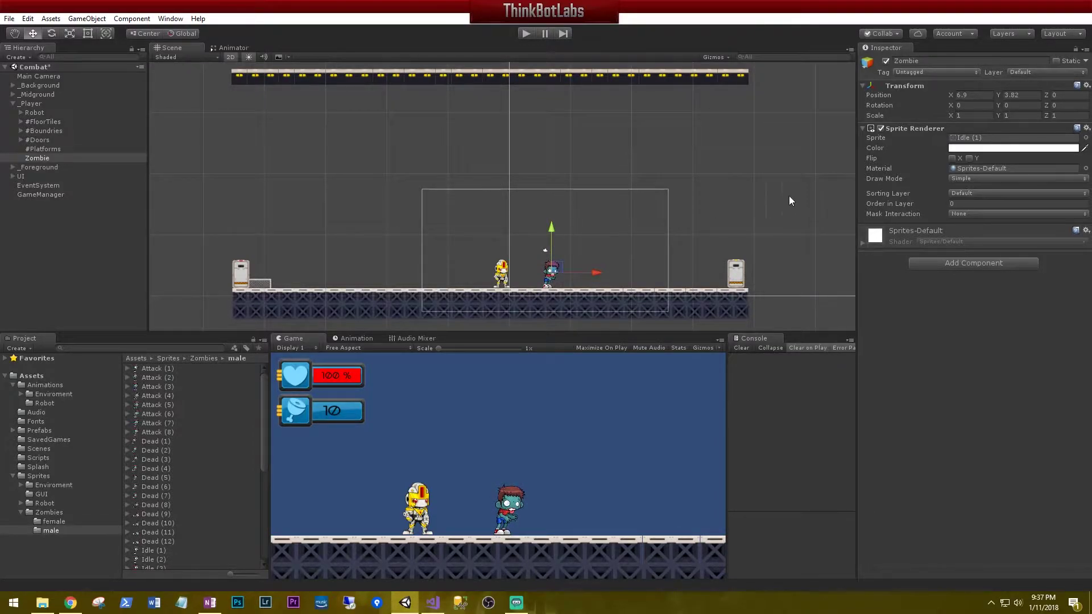
pyautogui.click(951, 159)
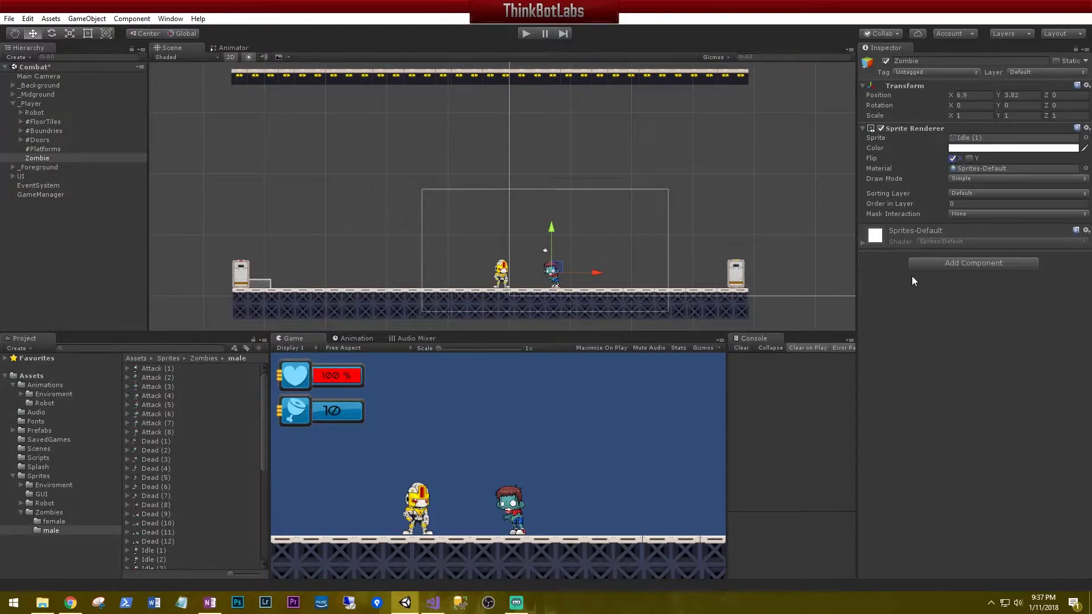
# Step: Add a Capsule Collider 2D component to the Zombie
pyautogui.click(947, 264)
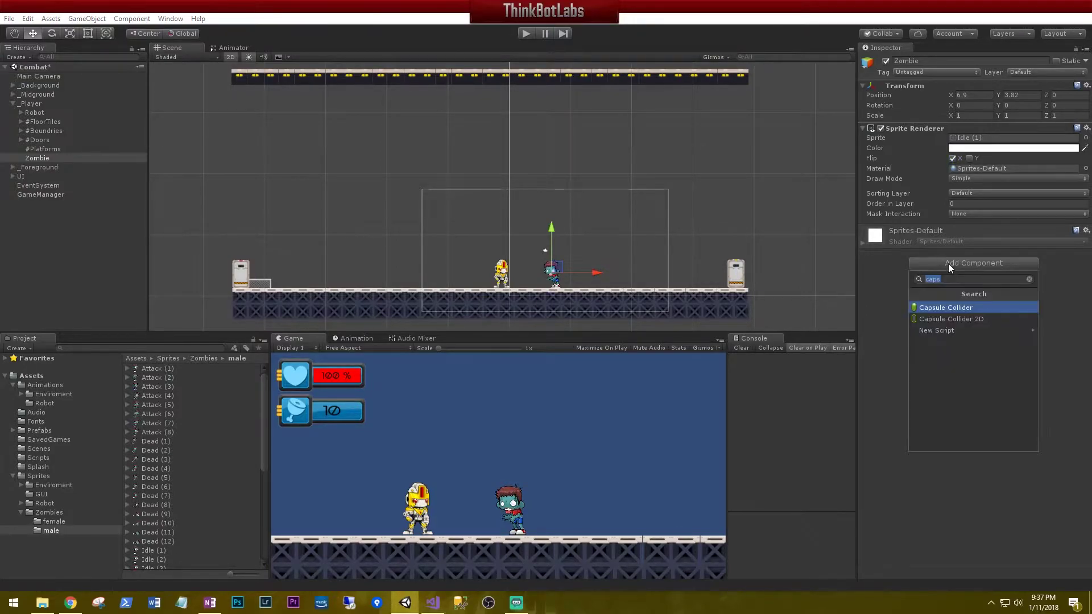
pyautogui.write('cap')
pyautogui.click(948, 319)
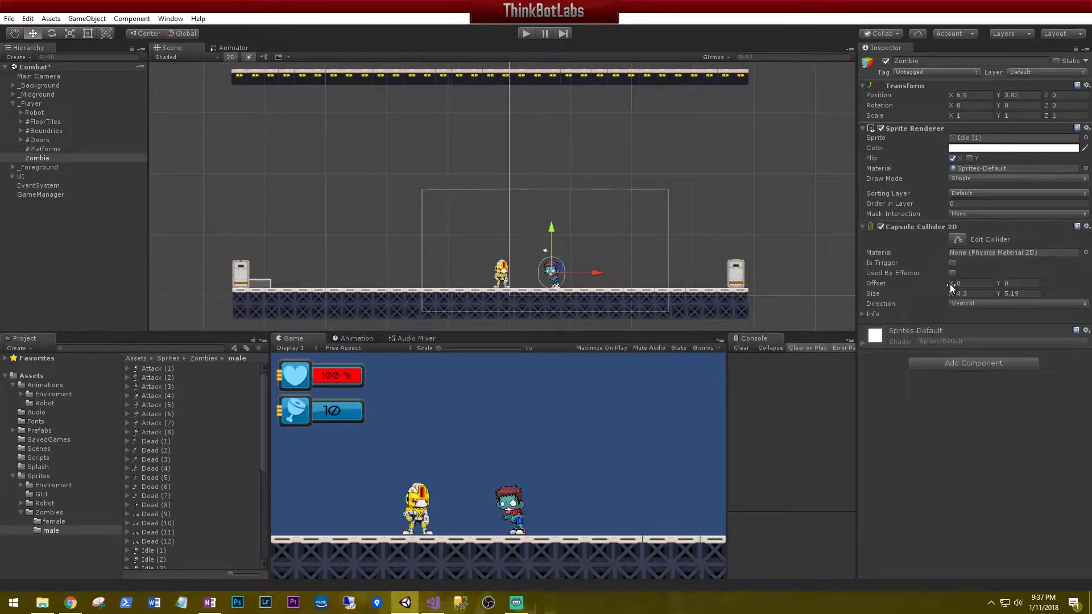
# Step: Fit the capsule collider around the zombie's body with a size X of 3.42 and an offset X of 0.42
pyautogui.scroll(1, 573, 264)
pyautogui.scroll(10, 573, 263)
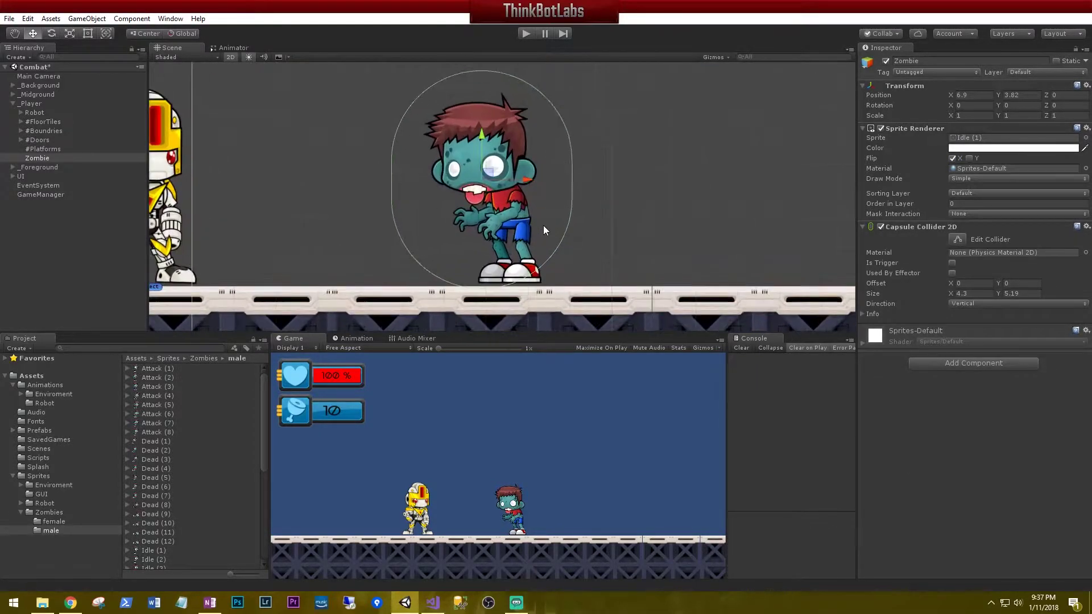
pyautogui.scroll(-3, 524, 198)
pyautogui.moveTo(524, 198); pyautogui.dragTo(463, 227, button='middle')
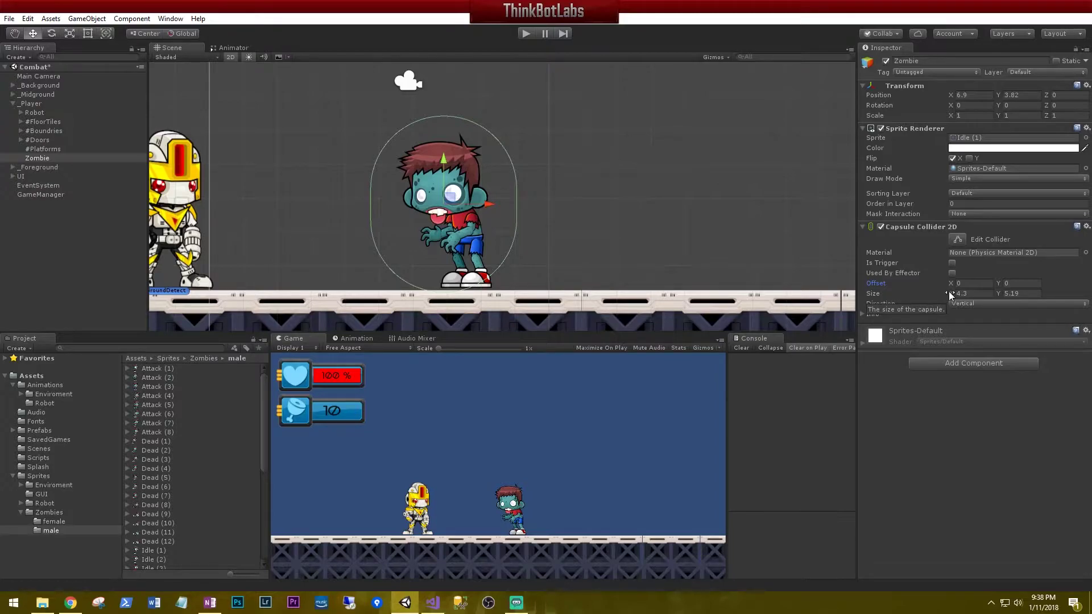
pyautogui.moveTo(951, 294)
pyautogui.mouseDown()
pyautogui.moveTo(940, 293)
pyautogui.moveTo(960, 285)
pyautogui.mouseUp()
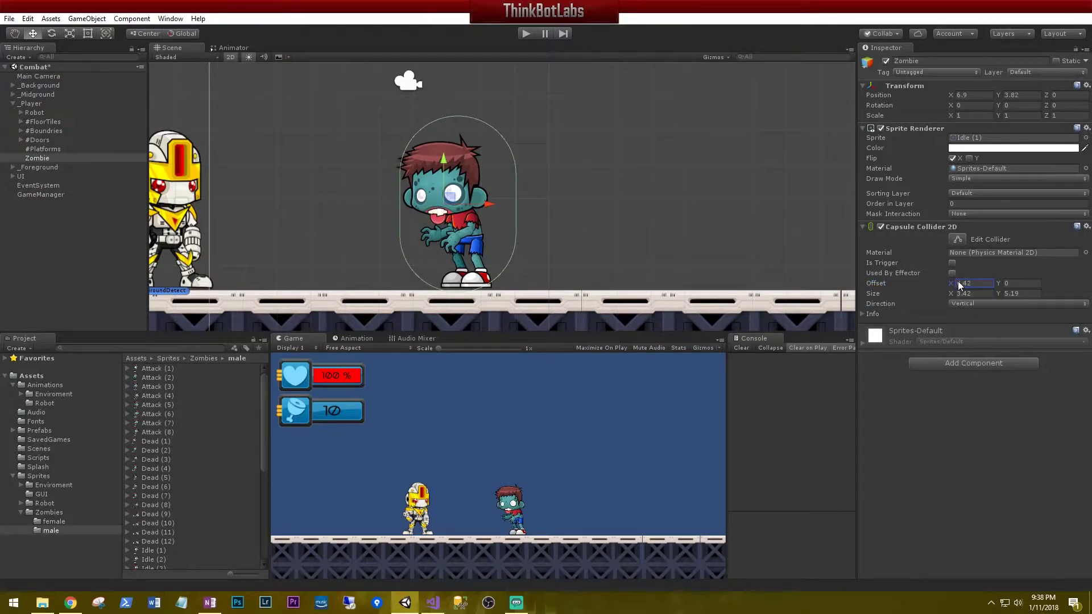
# Step: Add a second Capsule Collider 2D using the first collider's copied values and make it a trigger
pyautogui.click(1085, 226)
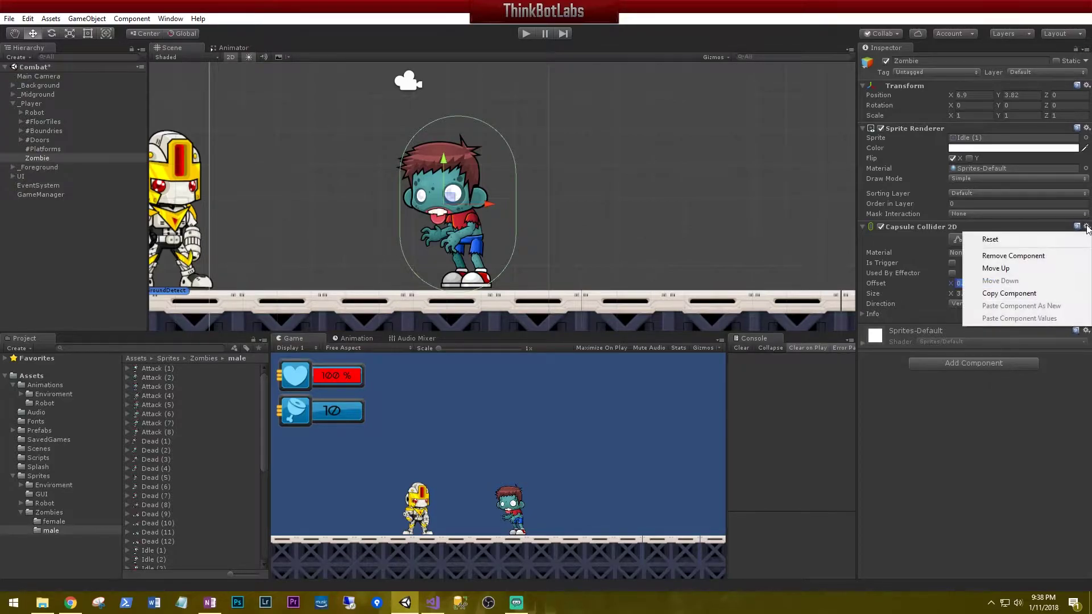
pyautogui.click(1019, 294)
pyautogui.click(1085, 330)
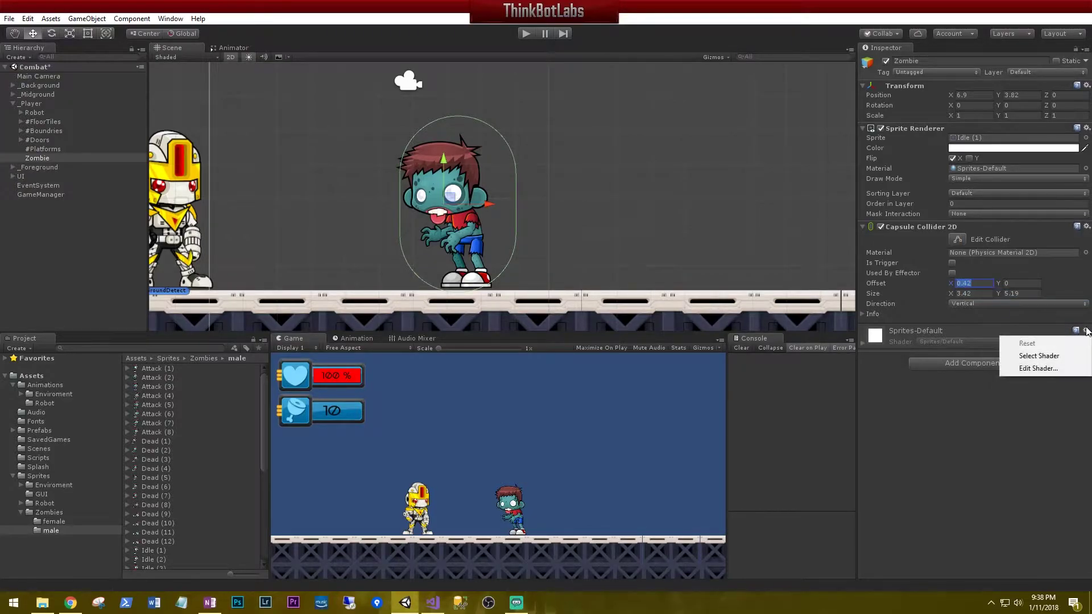
pyautogui.click(913, 381)
pyautogui.click(940, 359)
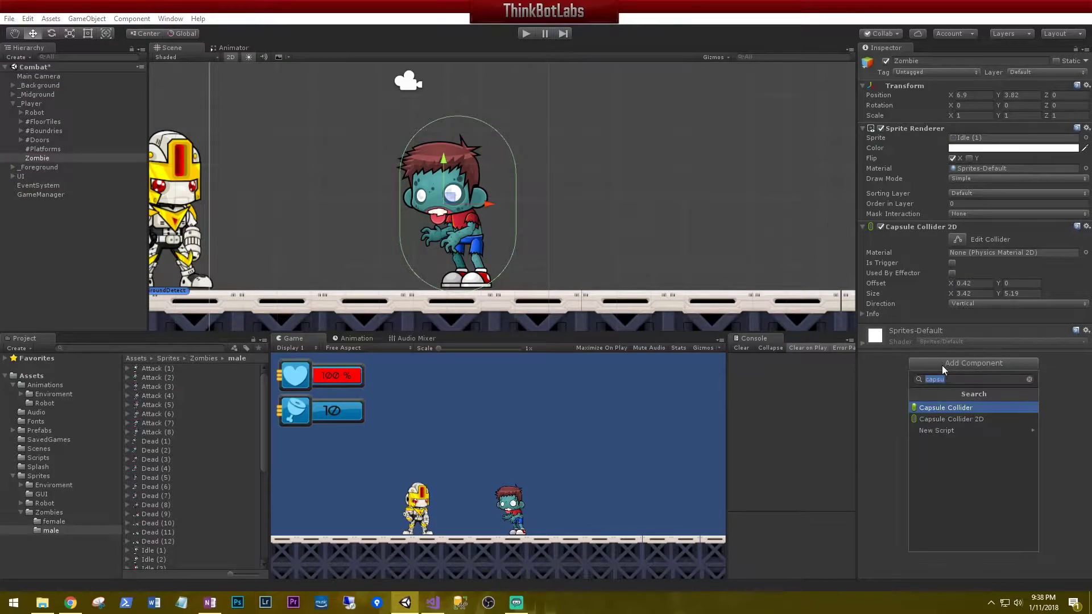
pyautogui.click(946, 417)
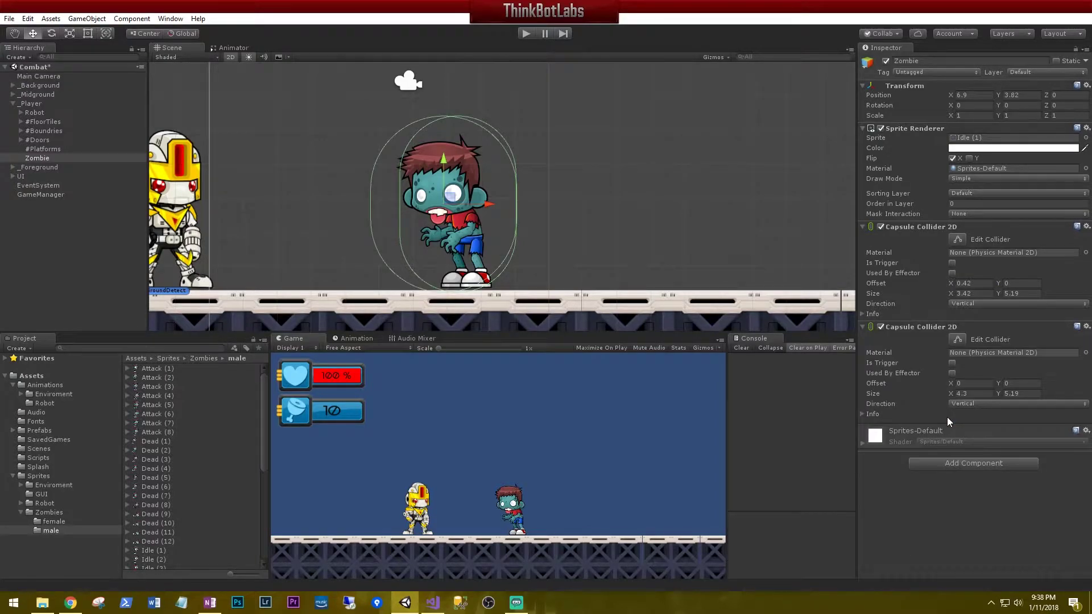
pyautogui.click(1086, 327)
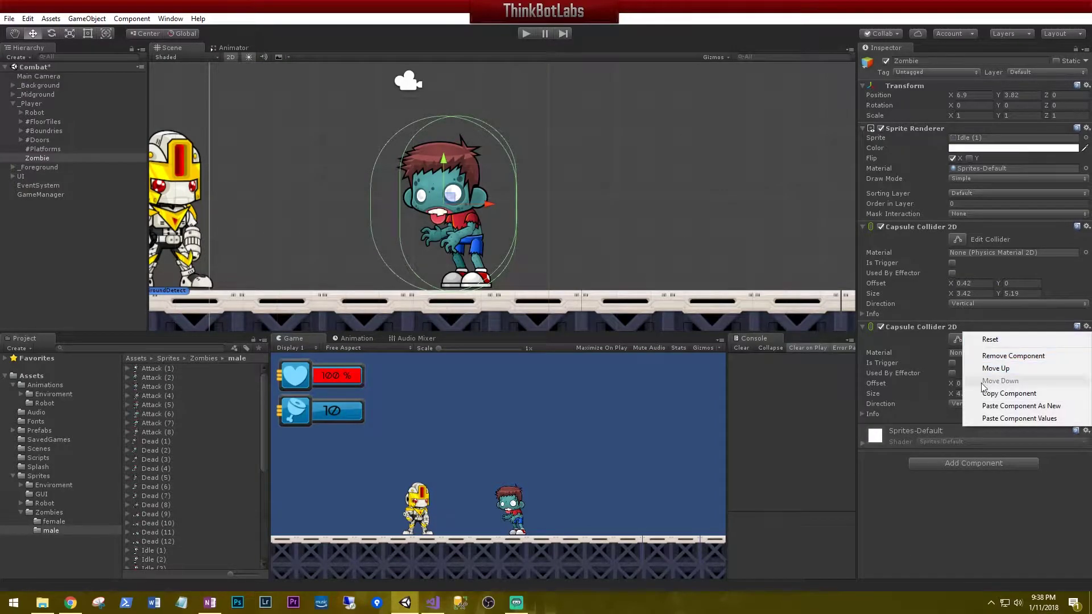
pyautogui.click(992, 418)
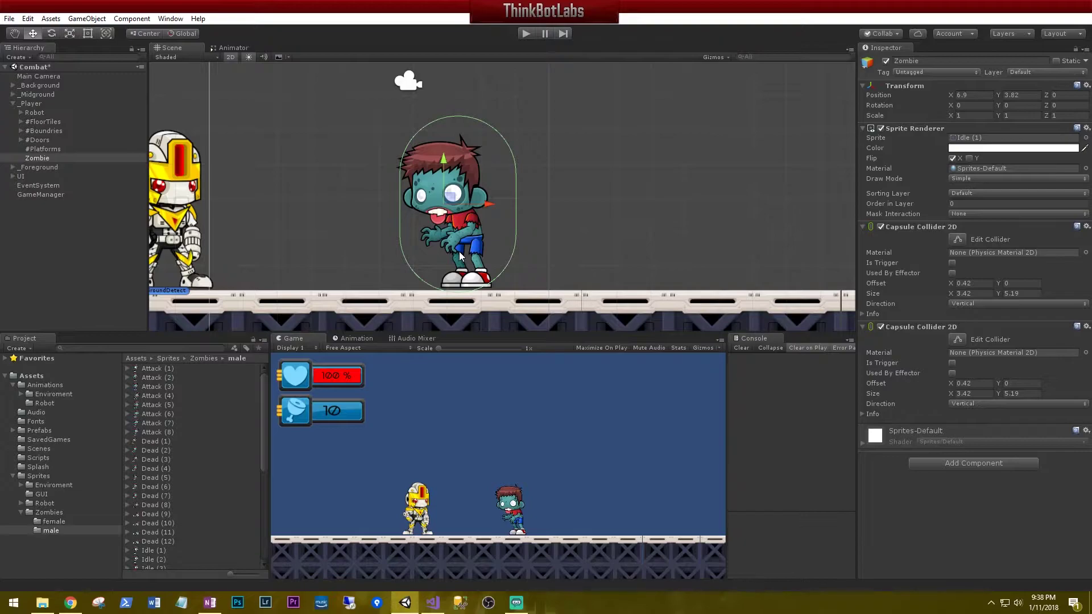
pyautogui.click(951, 363)
# Step: Start creating an animation clip for the Zombie and browse to the project's Assets > Animations folder
pyautogui.click(70, 257)
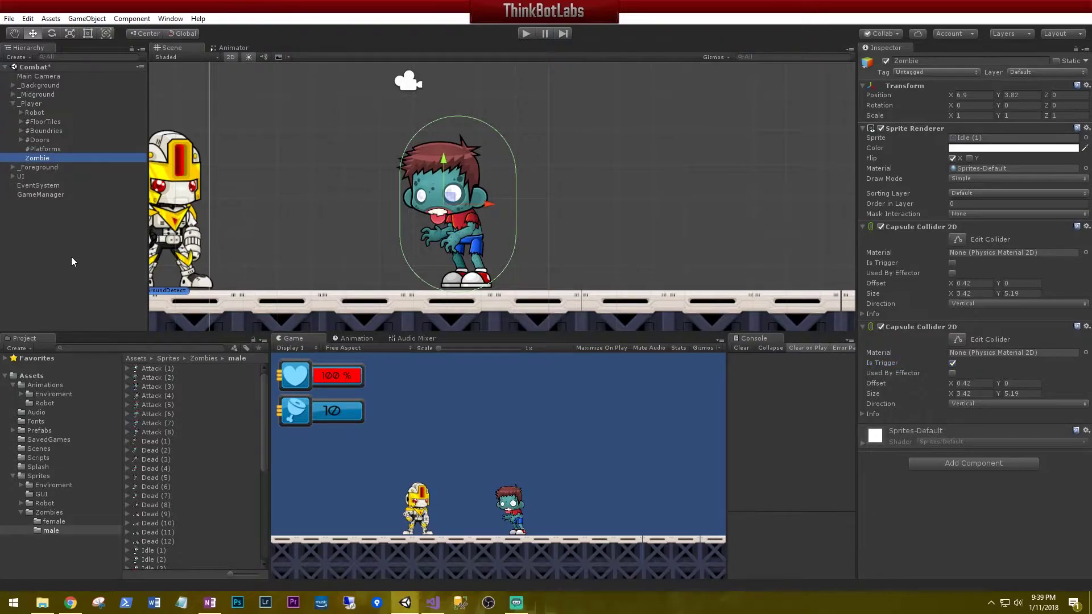
pyautogui.click(355, 338)
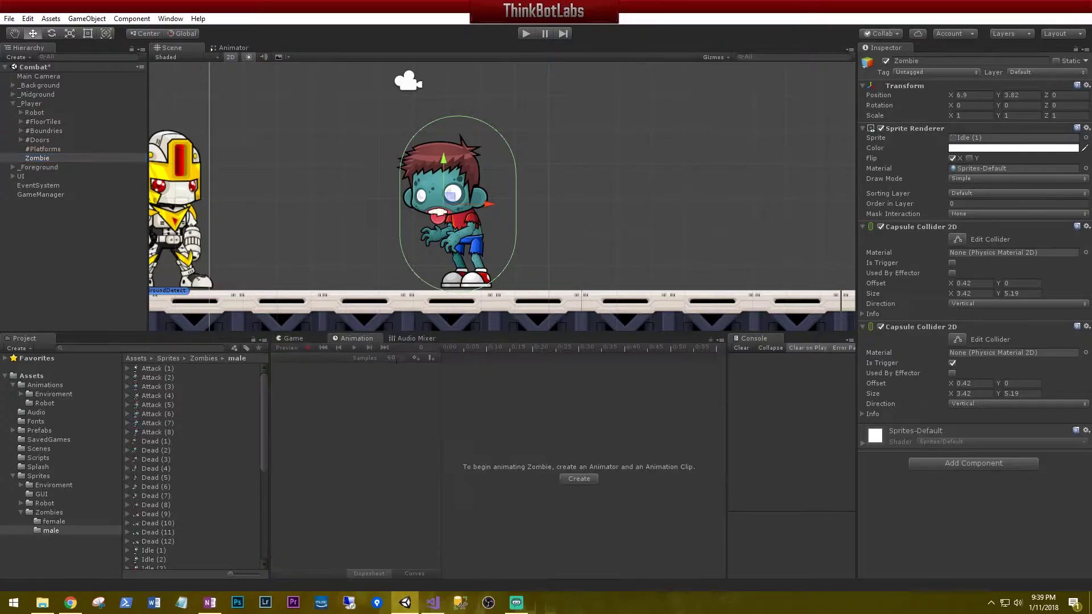
pyautogui.click(170, 18)
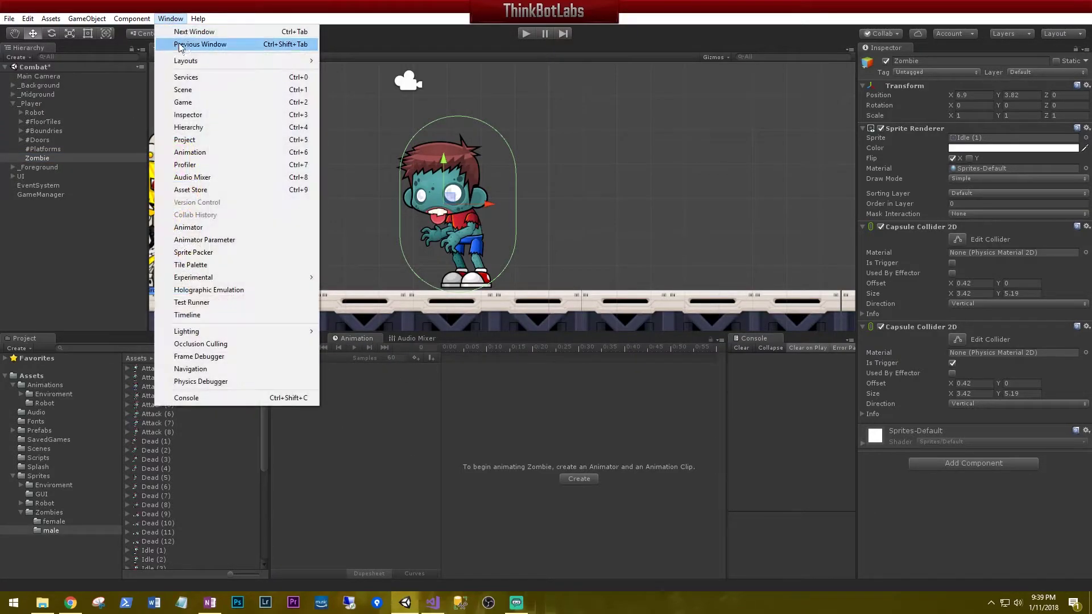
pyautogui.click(209, 152)
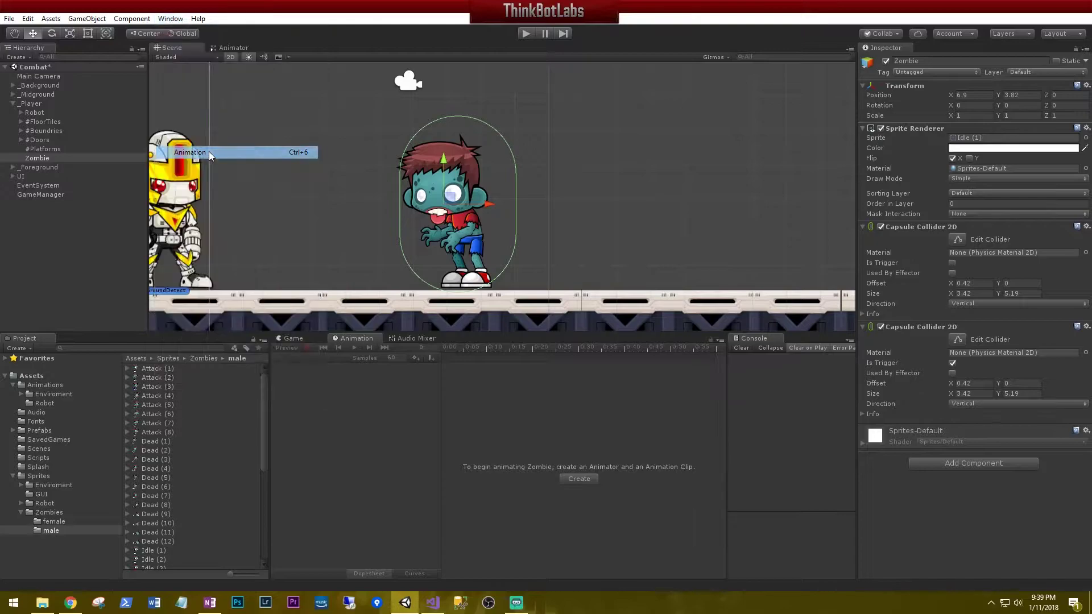
pyautogui.click(580, 479)
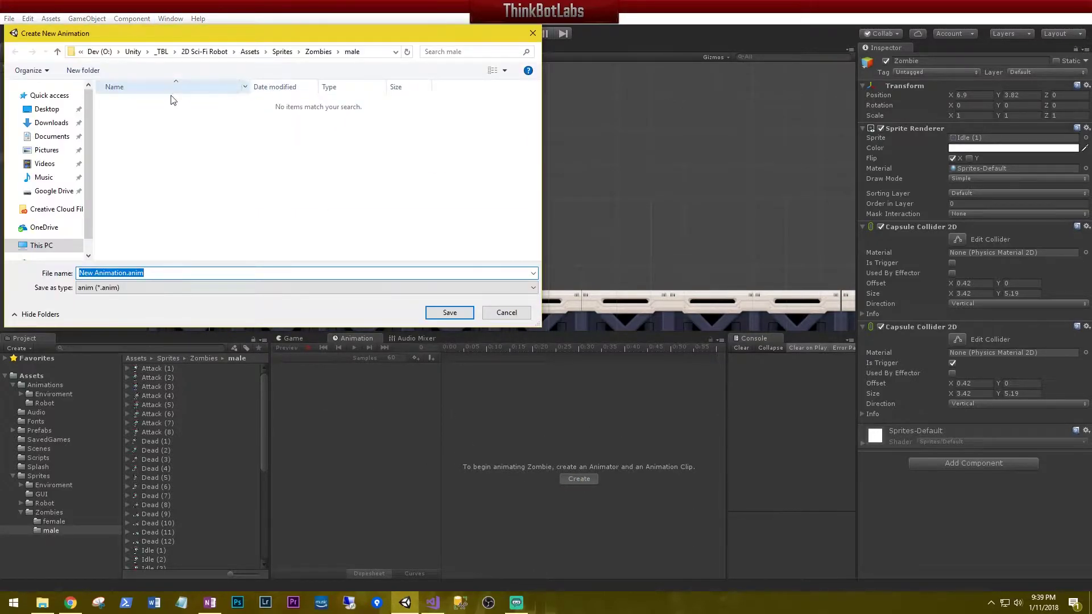
pyautogui.click(250, 51)
pyautogui.doubleClick(147, 104)
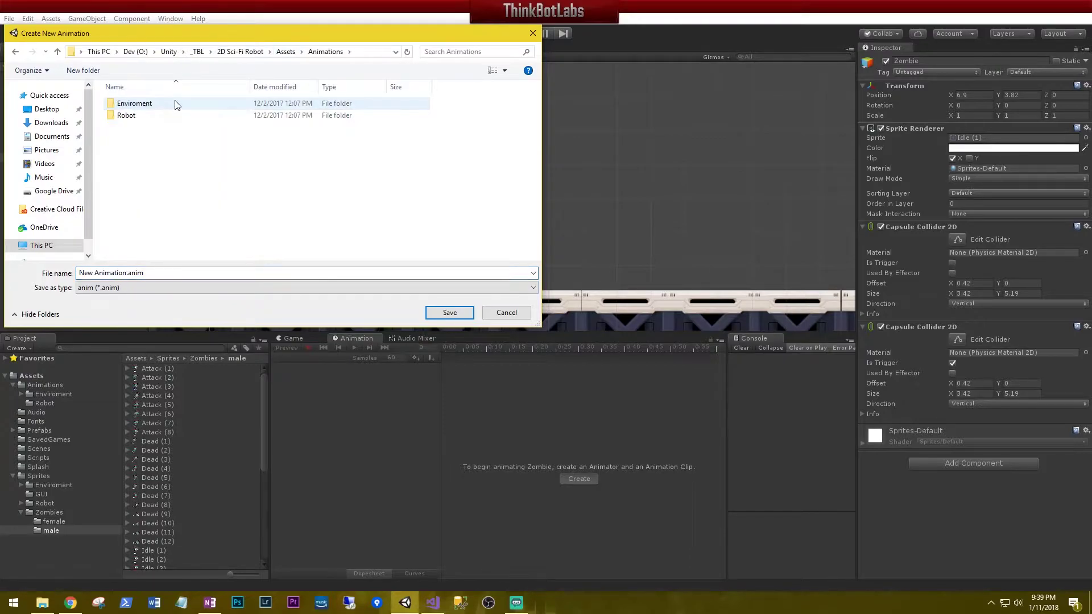
# Step: Create a Zombie folder inside Animations with a Male subfolder, and open Male as the clip's save location
pyautogui.click(84, 72)
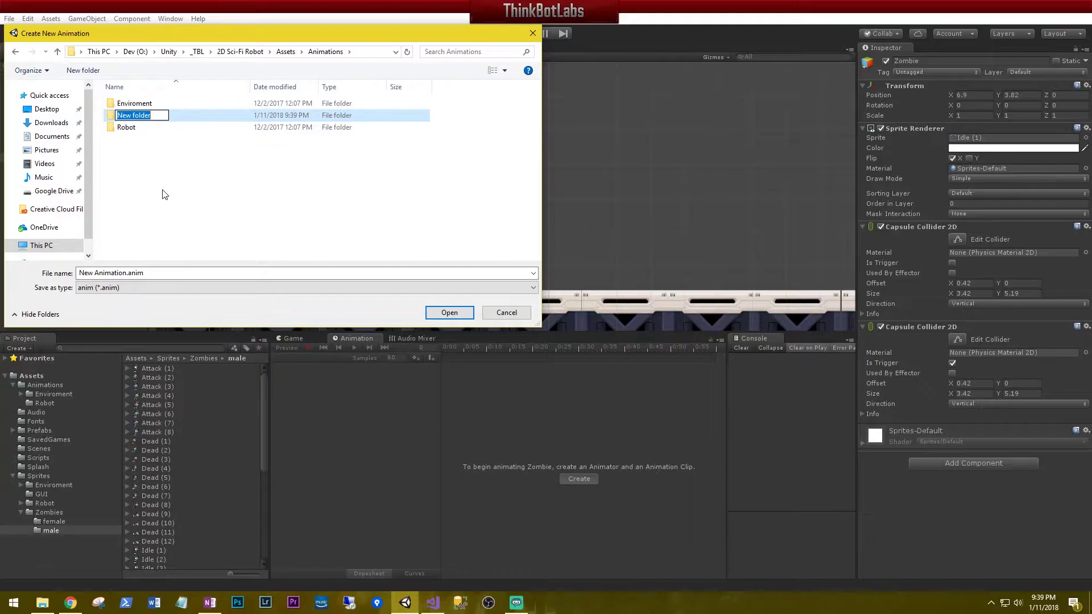
pyautogui.write('Zombie')
pyautogui.press('Return')
pyautogui.press('Return')
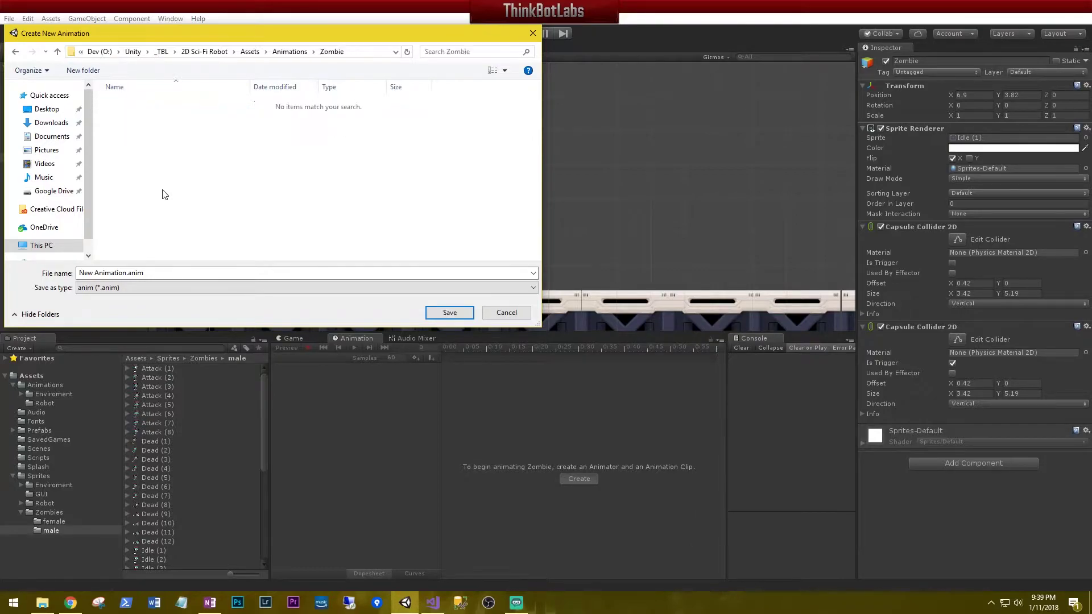
pyautogui.click(74, 70)
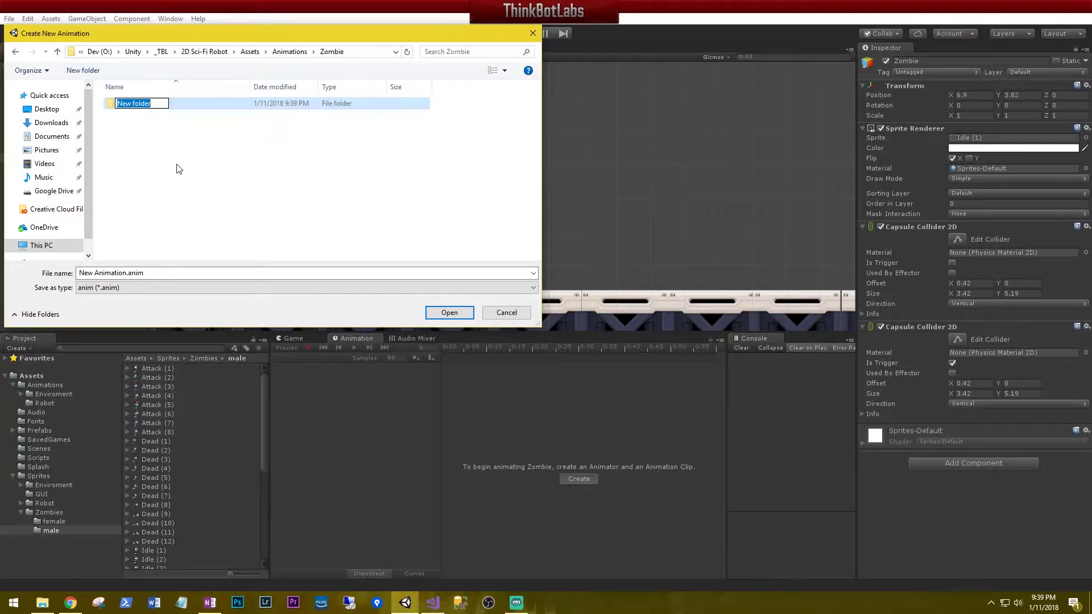
pyautogui.write('Male')
pyautogui.press('Return')
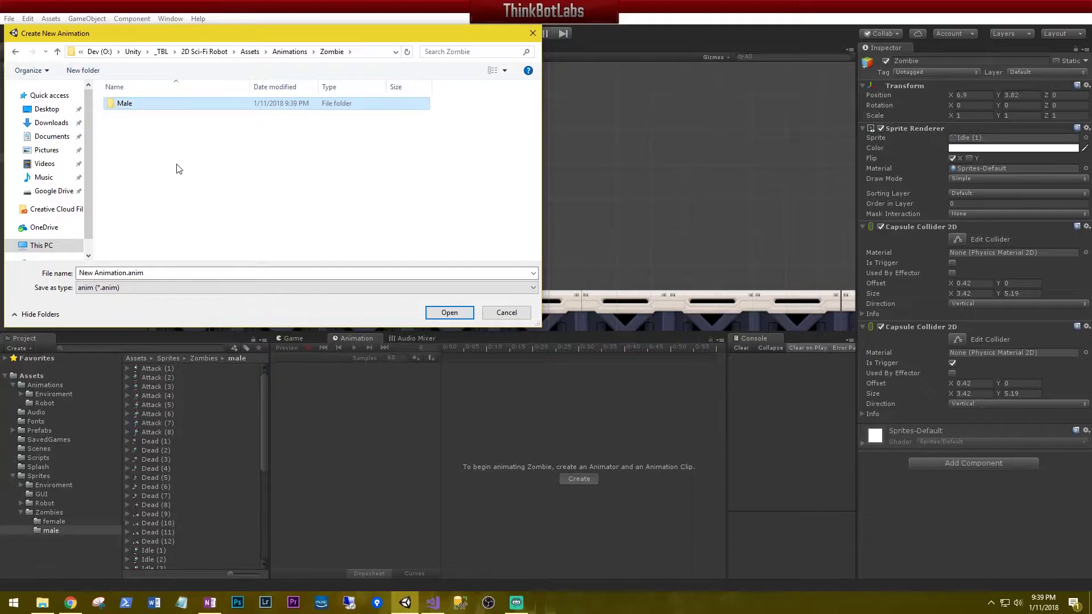
pyautogui.press('Return')
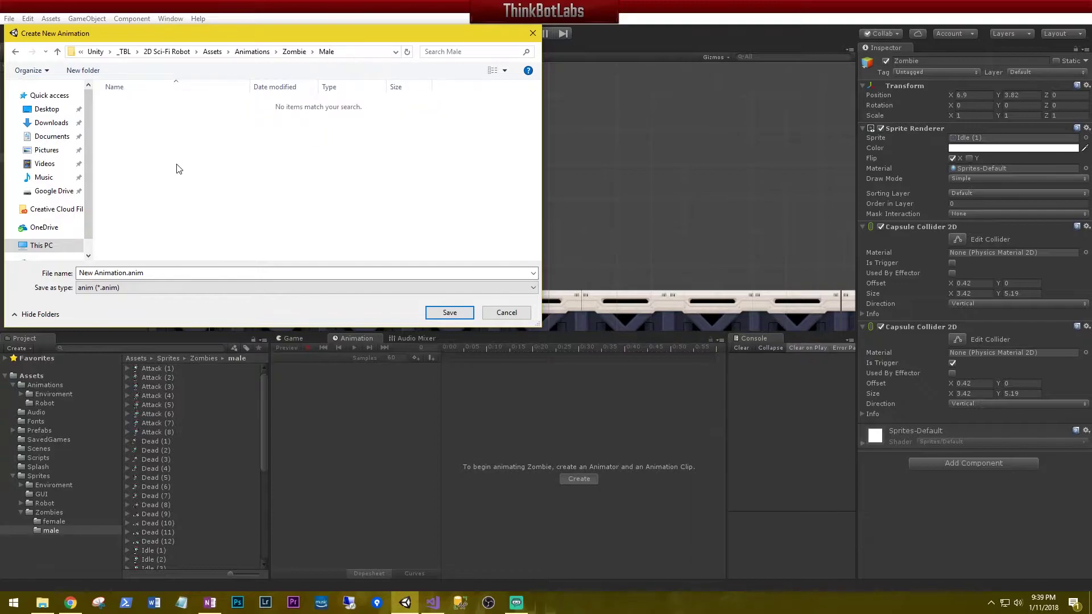
# Step: Save the new animation clip as Idle in the Animations > Zombie > Male folder
pyautogui.click(154, 273)
pyautogui.write('Idle')
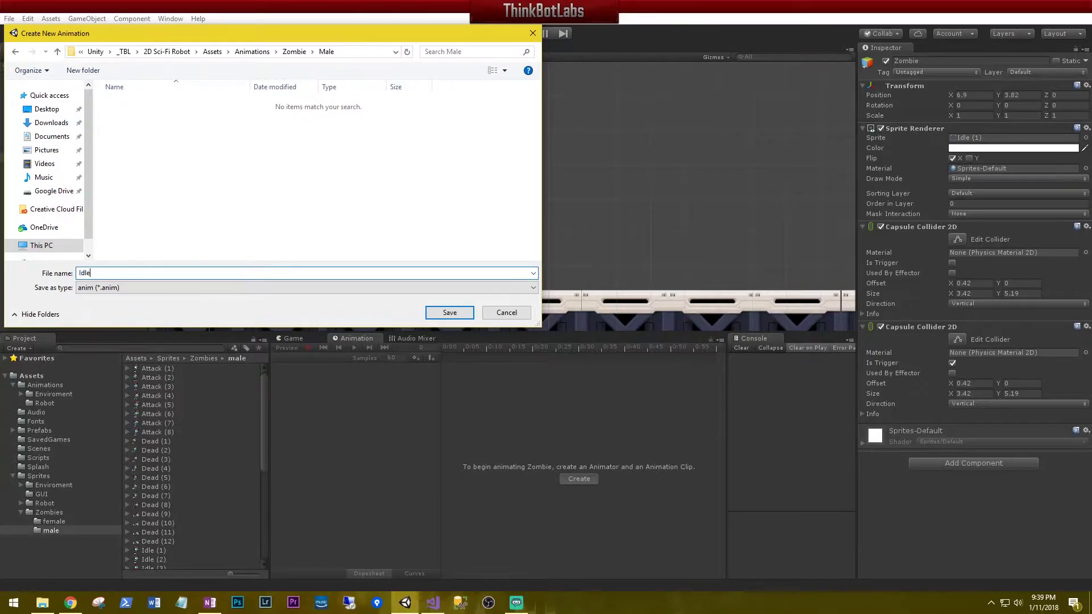
pyautogui.moveTo(312, 35); pyautogui.dragTo(444, 212)
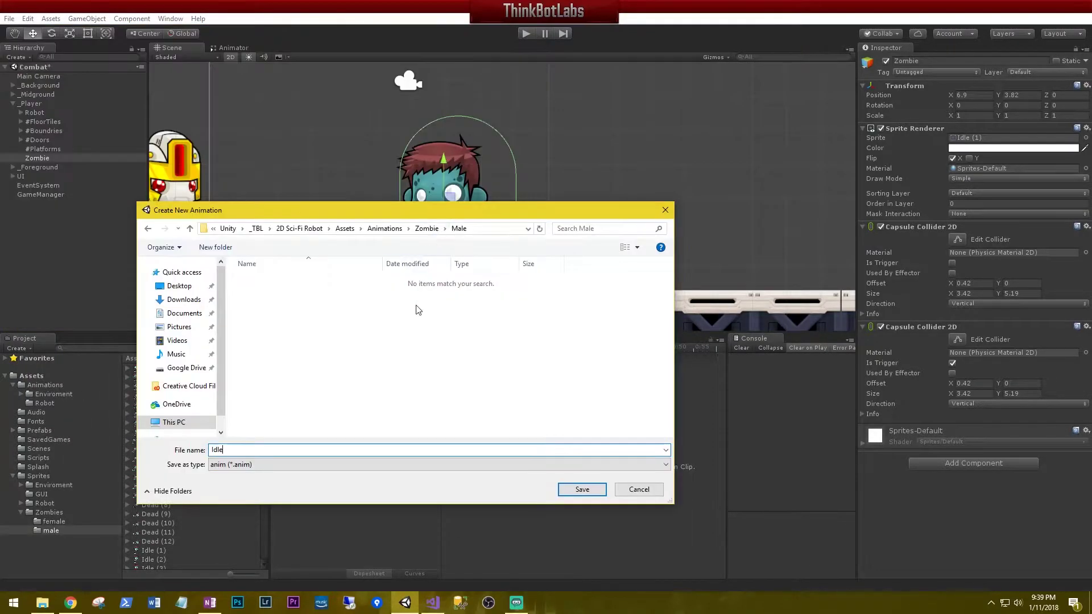
pyautogui.doubleClick(243, 448)
pyautogui.click(580, 488)
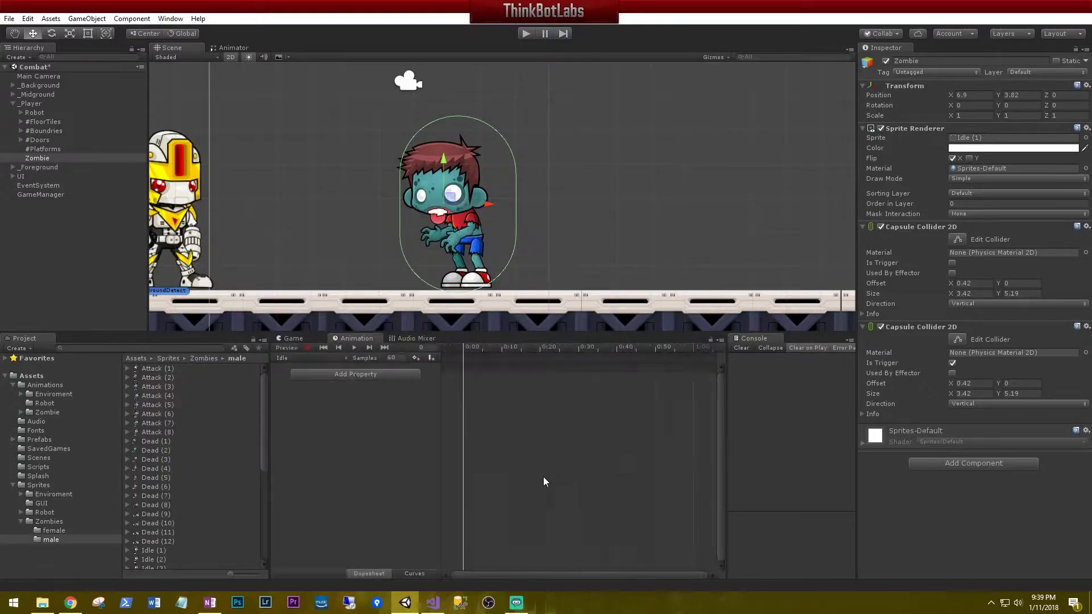
# Step: Fill the Idle clip's timeline with the male zombie sprites Idle (1) through Idle (15)
pyautogui.scroll(-1, 974, 309)
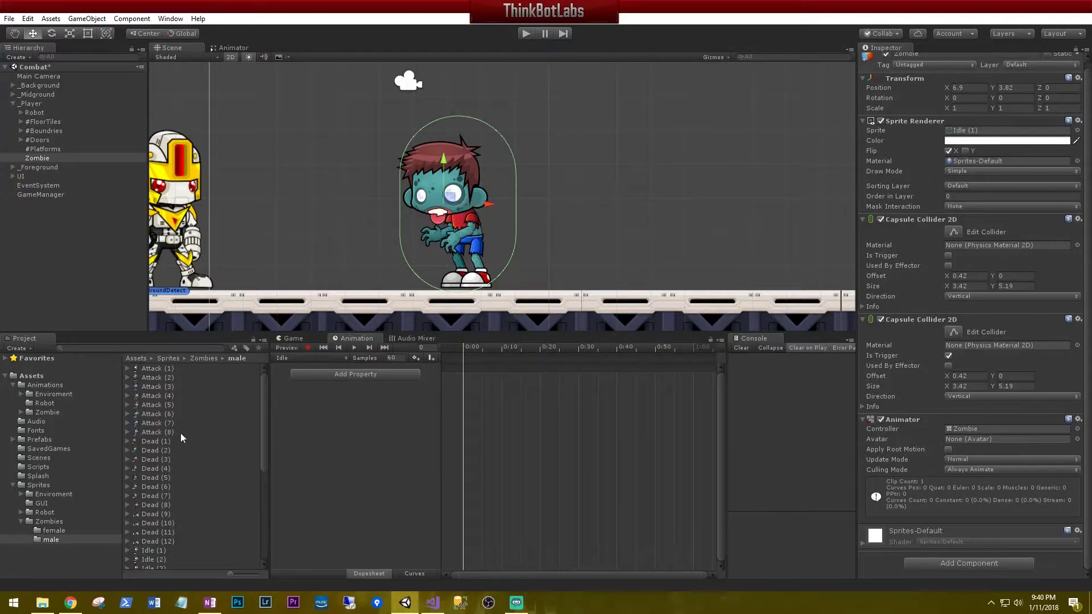
pyautogui.scroll(-5, 168, 440)
pyautogui.click(145, 379)
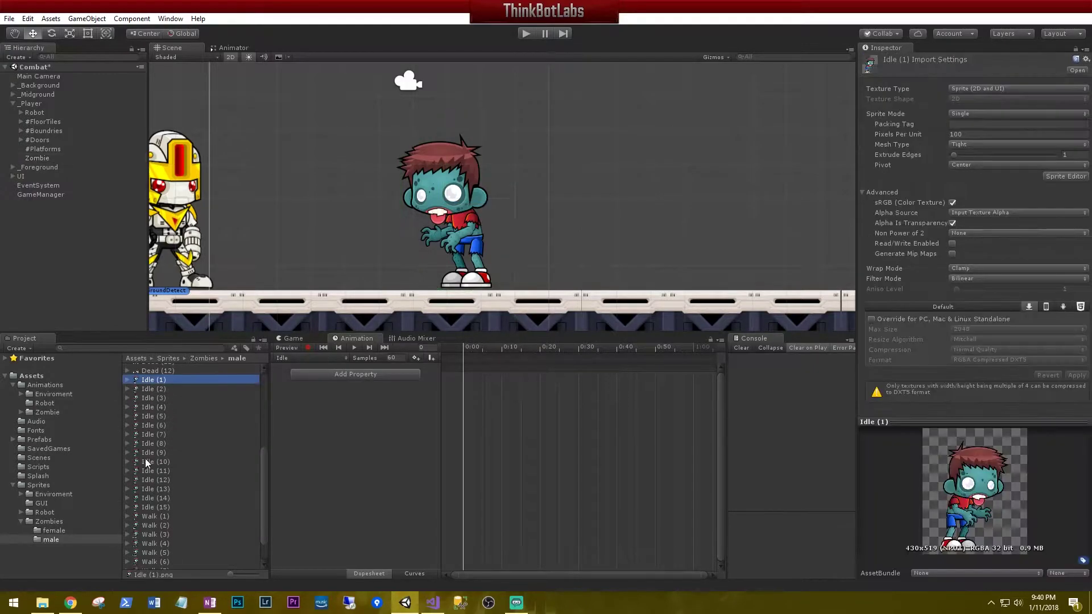
pyautogui.keyDown('shift'); pyautogui.click(145, 506); pyautogui.keyUp('shift')
pyautogui.moveTo(146, 506); pyautogui.dragTo(544, 414)
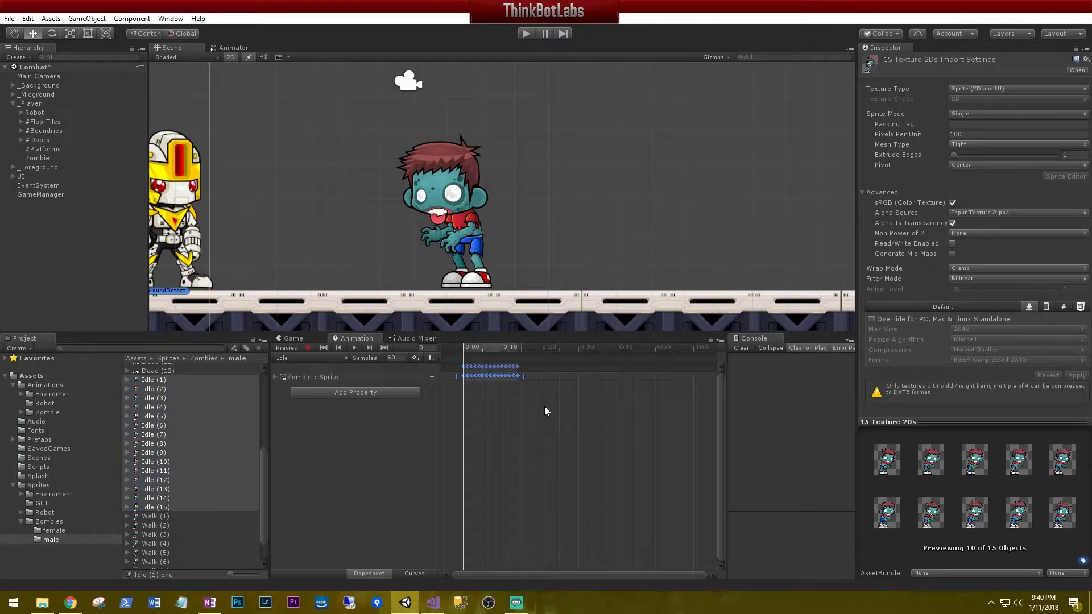
# Step: Set the Idle clip's sample rate to 15 and preview its playback on the Zombie
pyautogui.click(393, 358)
pyautogui.write('15')
pyautogui.press('Return')
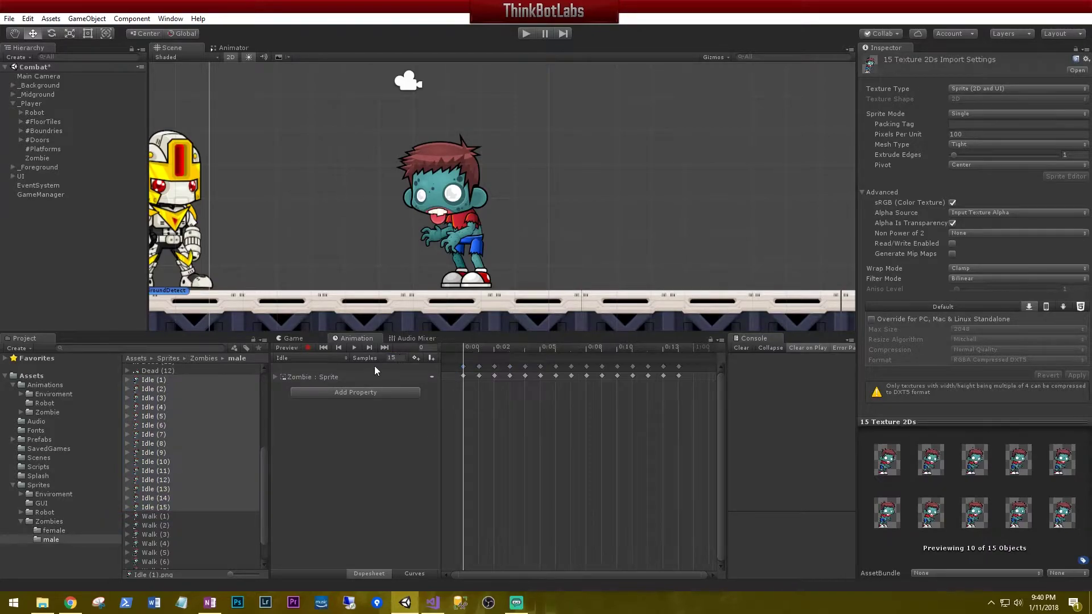
pyautogui.click(37, 158)
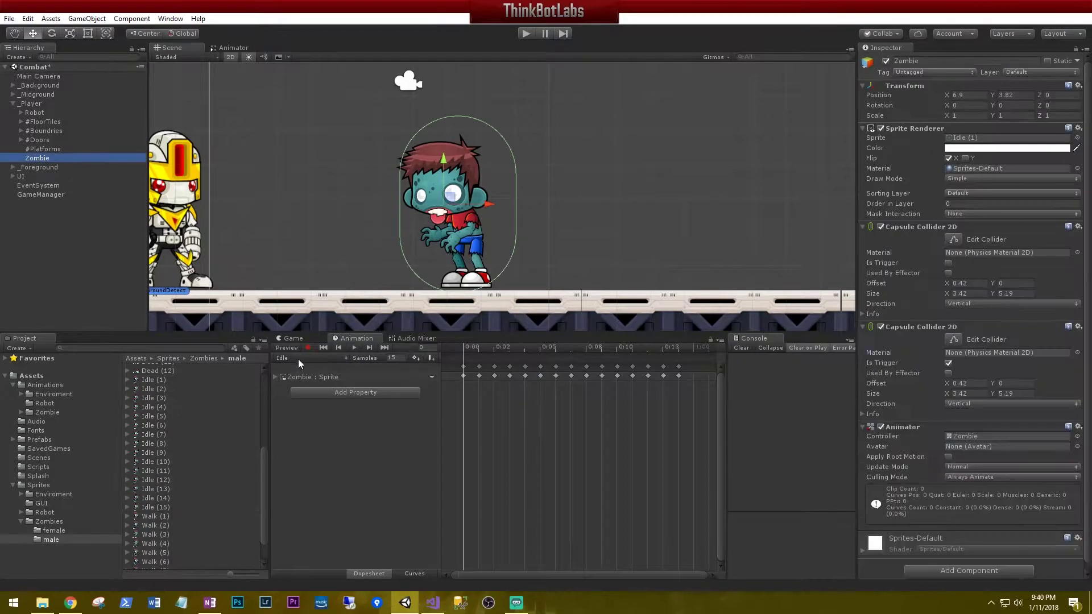
pyautogui.click(355, 347)
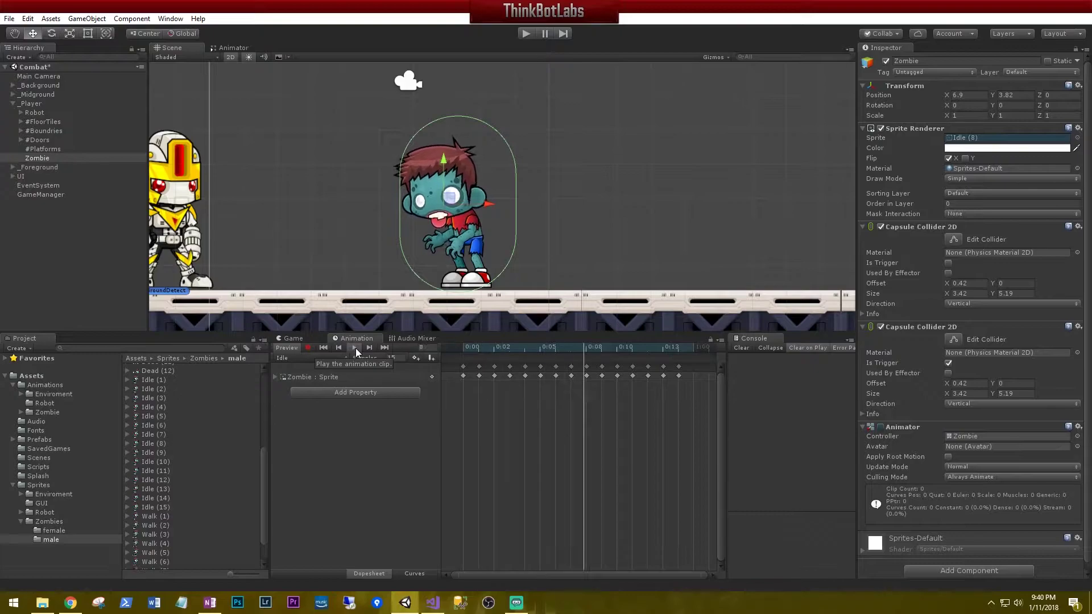
pyautogui.click(354, 347)
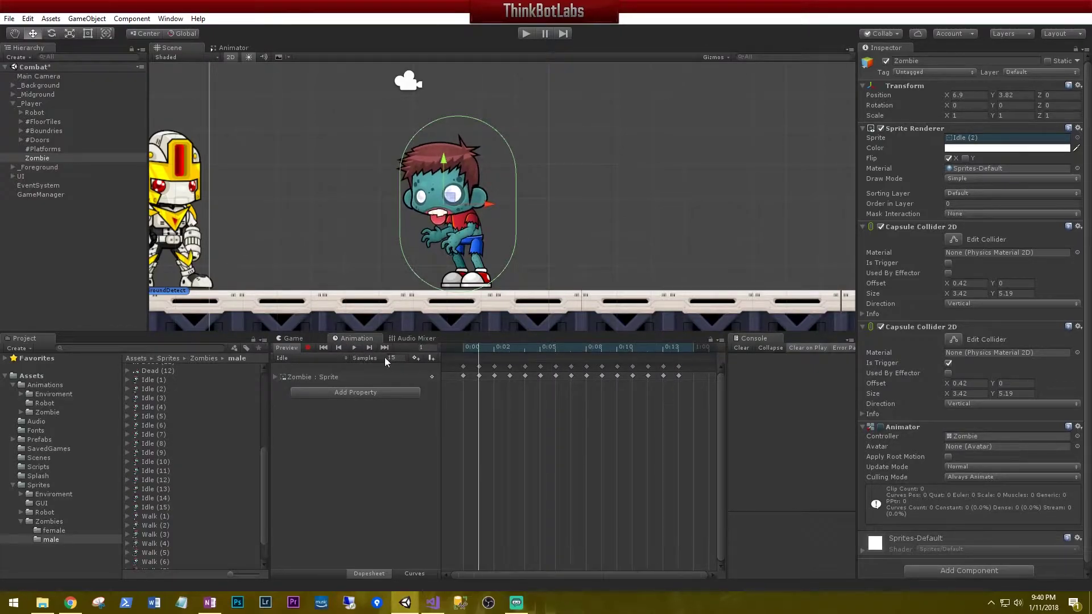
# Step: Set the Idle clip's sample rate to 10 and preview the playback again
pyautogui.write('10')
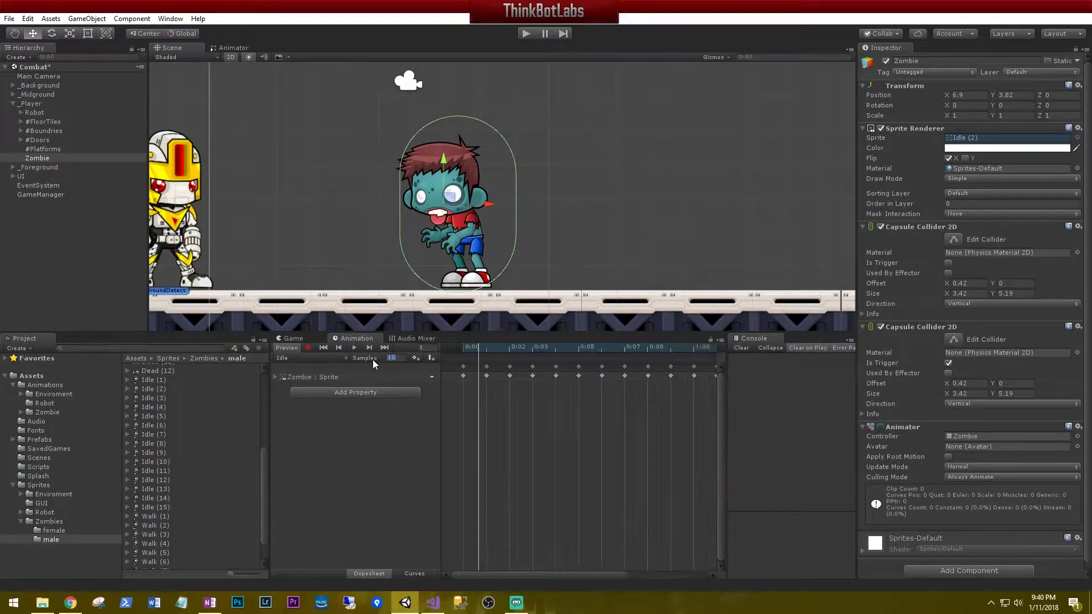
pyautogui.click(353, 348)
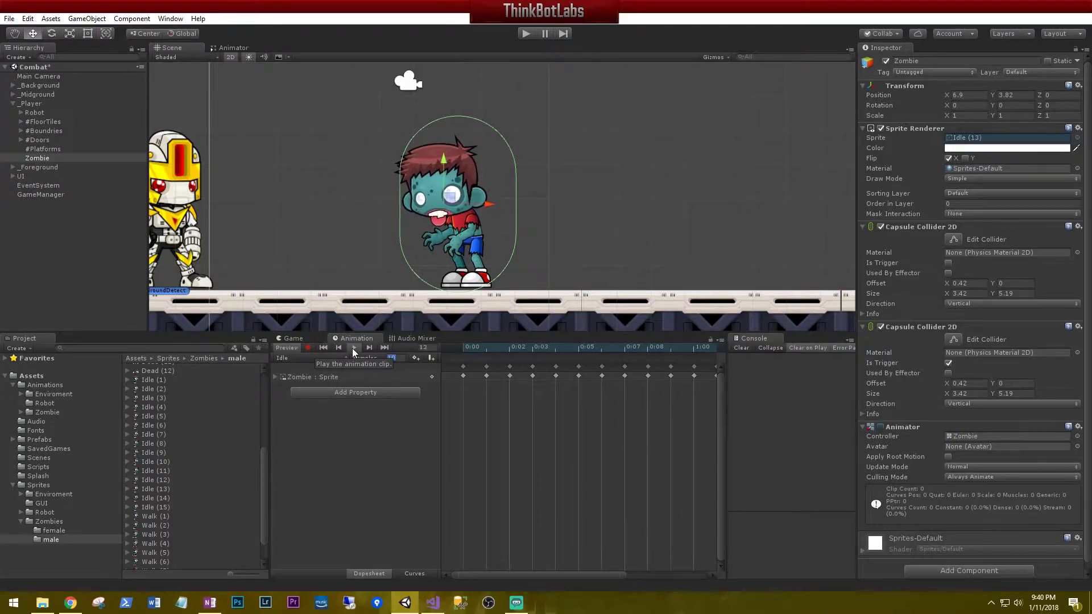
pyautogui.click(353, 348)
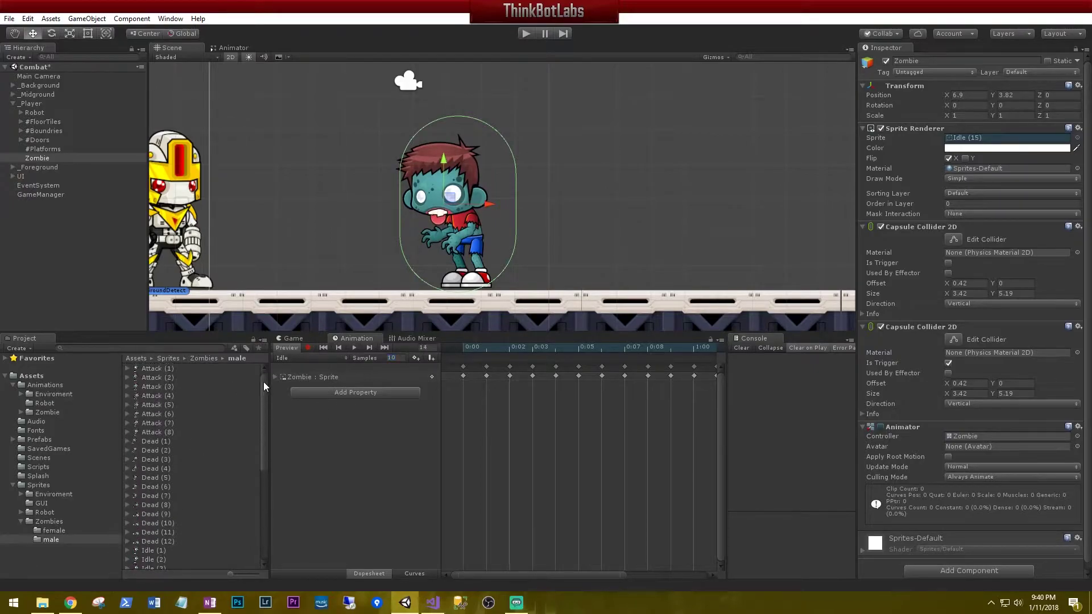
# Step: Create an Attack clip in the Male folder and fill its timeline with the sprites Attack (1) through Attack (8)
pyautogui.click(336, 357)
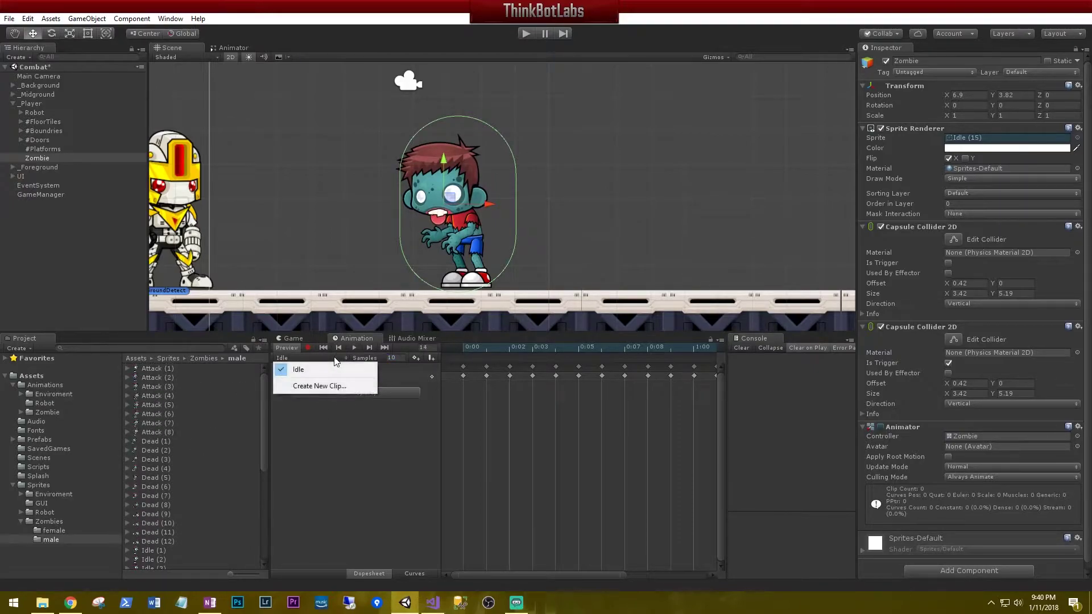
pyautogui.click(305, 388)
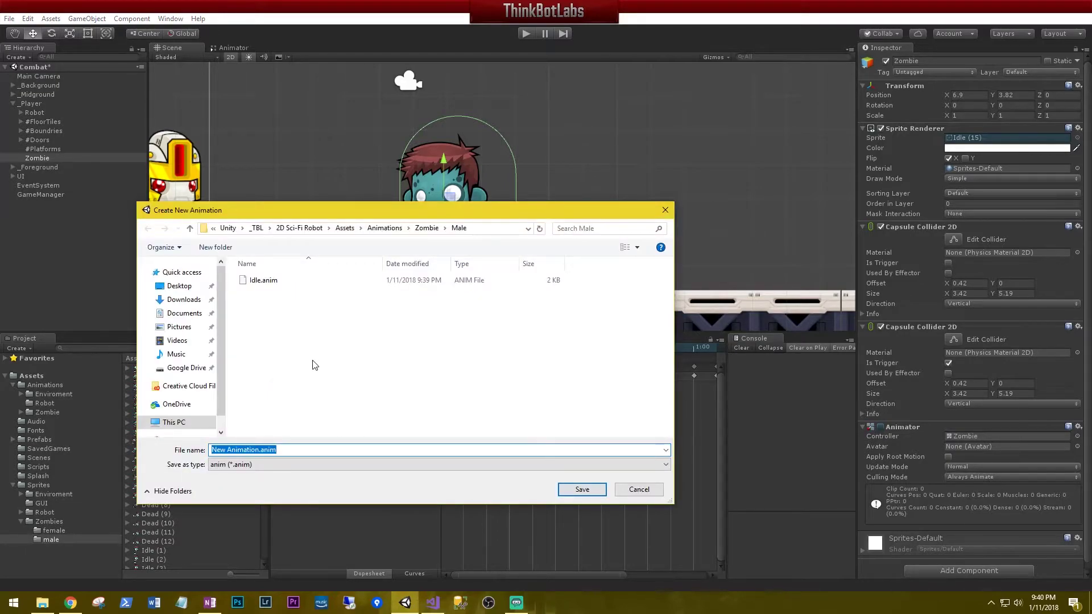
pyautogui.write('Attack')
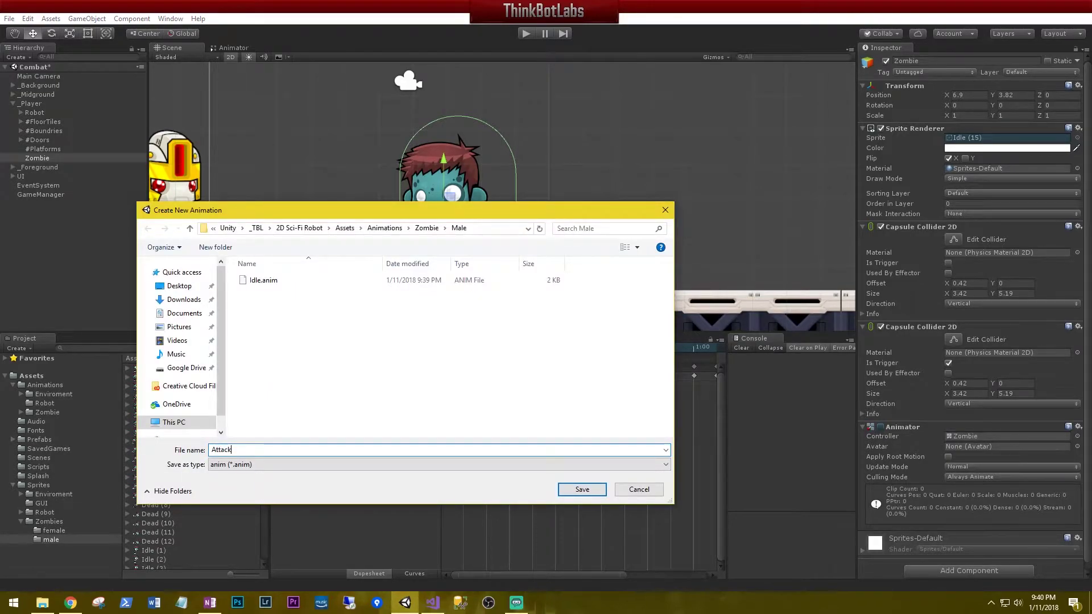
pyautogui.press('Return')
pyautogui.click(152, 368)
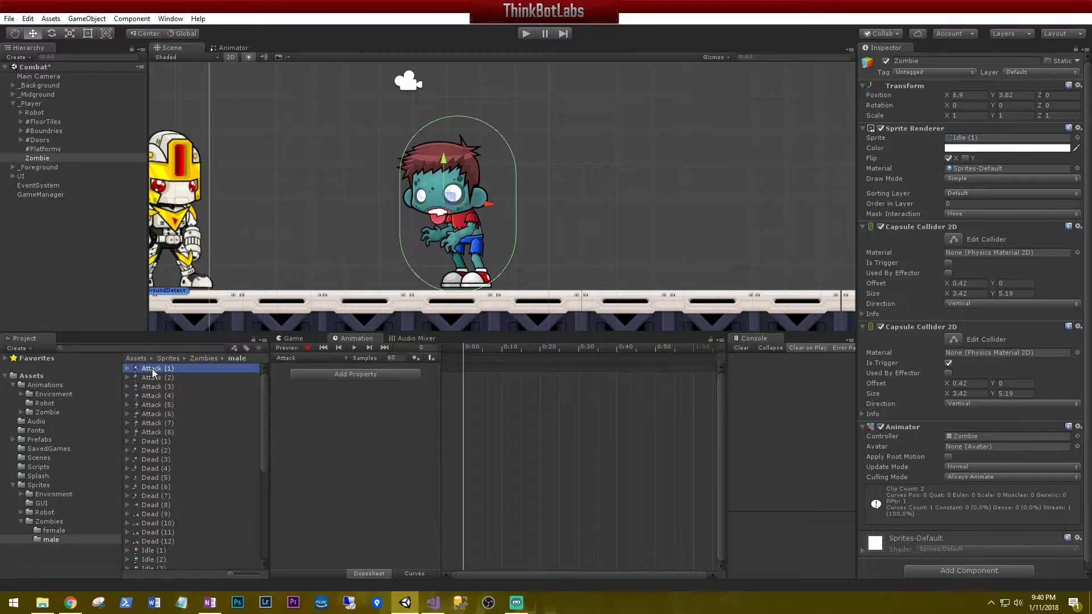
pyautogui.keyDown('shift'); pyautogui.click(156, 432); pyautogui.keyUp('shift')
pyautogui.moveTo(154, 396); pyautogui.dragTo(520, 414)
# Step: Set the Attack clip's sample rate to 15 and preview its playback on the Zombie
pyautogui.click(376, 358)
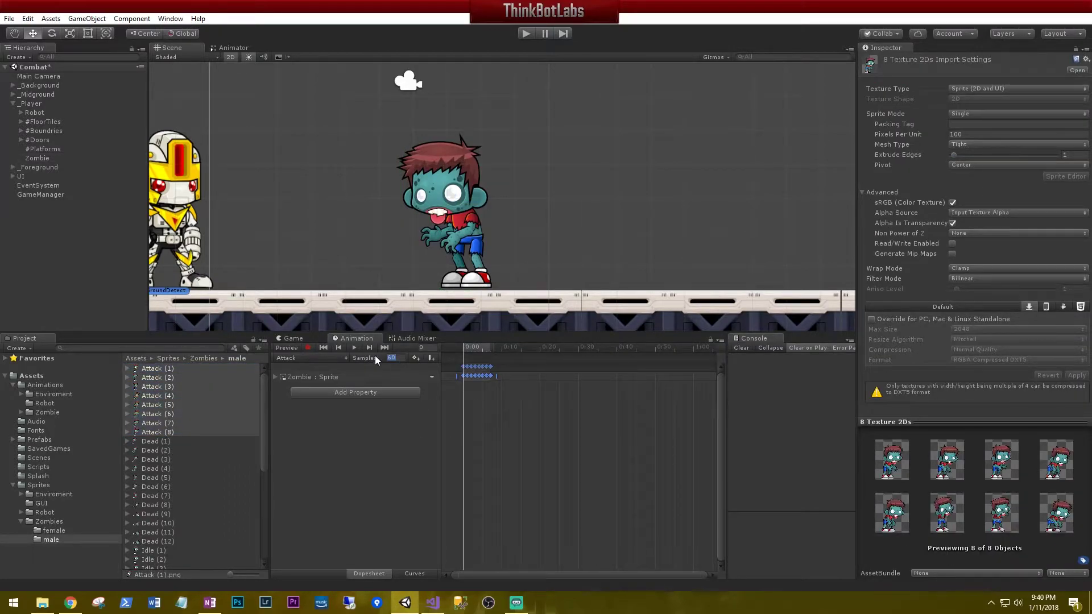
pyautogui.write('15')
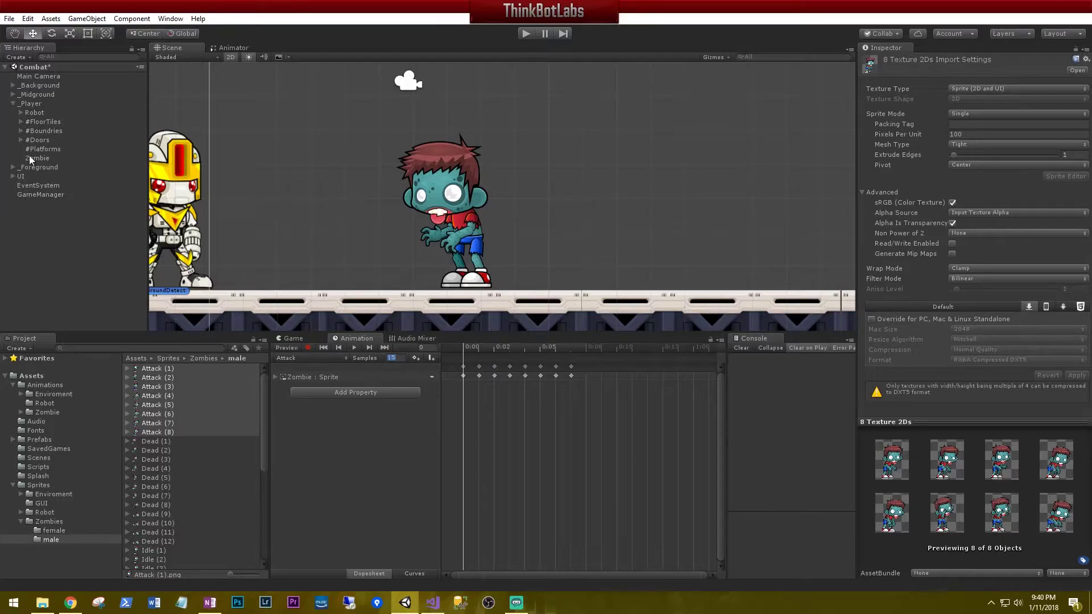
pyautogui.click(32, 159)
pyautogui.click(355, 346)
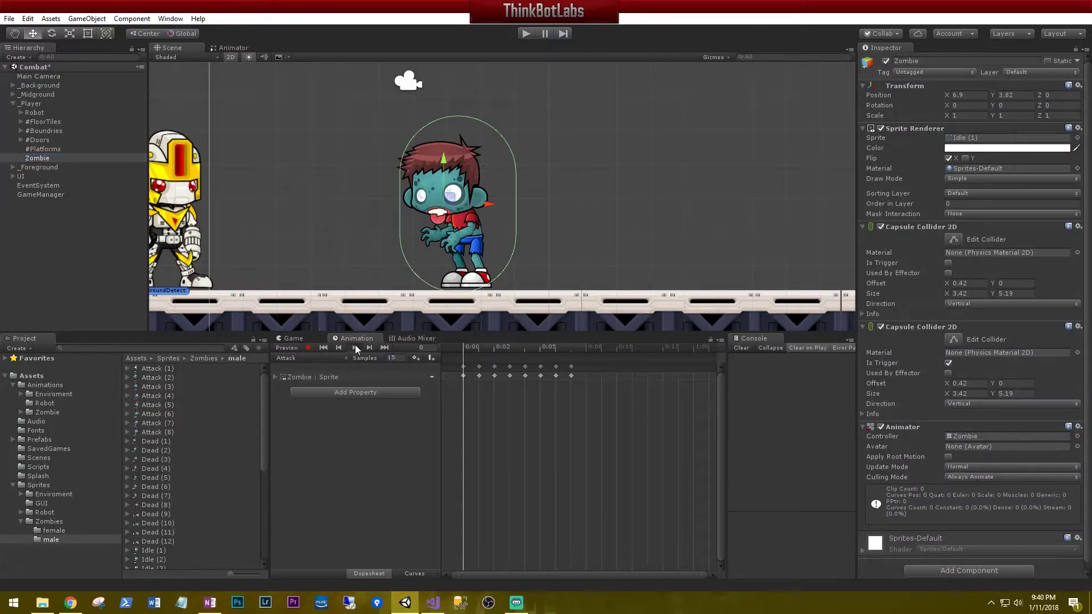
pyautogui.click(355, 346)
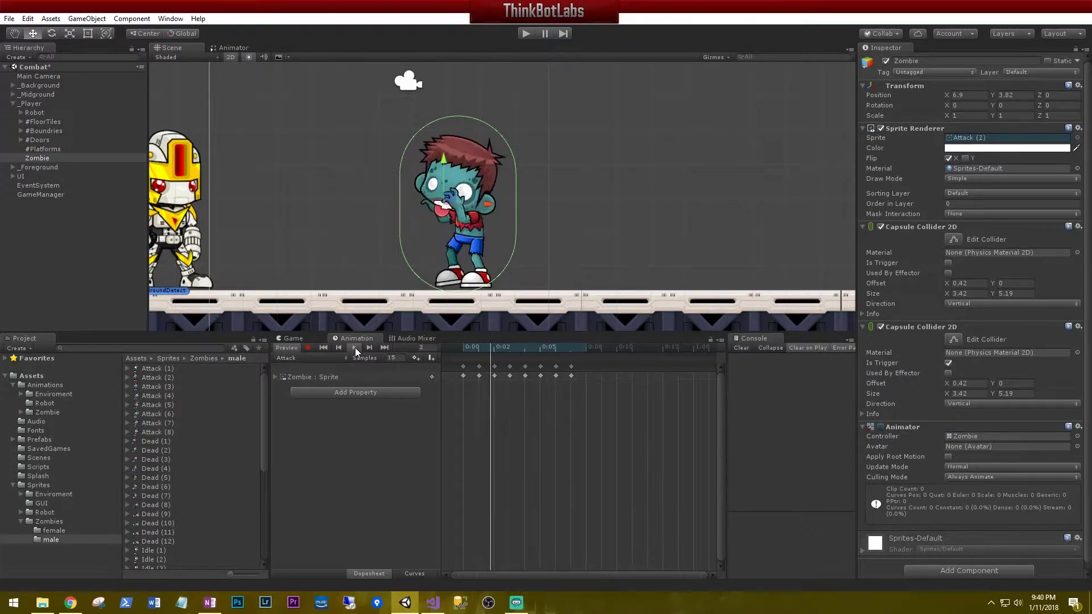
pyautogui.click(355, 346)
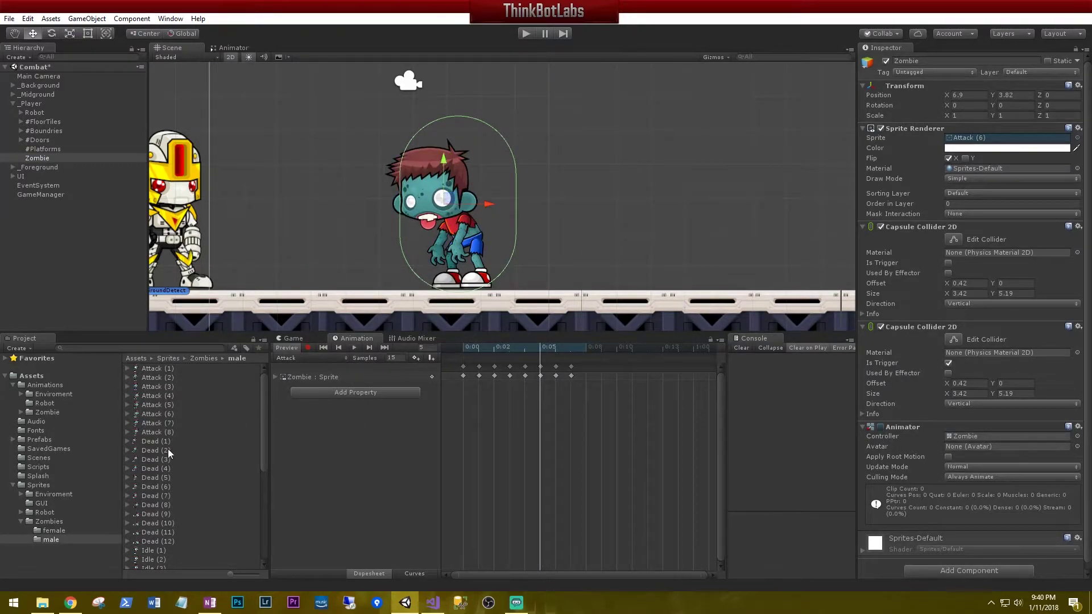
# Step: Create a Dead clip in the Male folder and fill its timeline with the sprites Dead (1) through Dead (12)
pyautogui.click(348, 357)
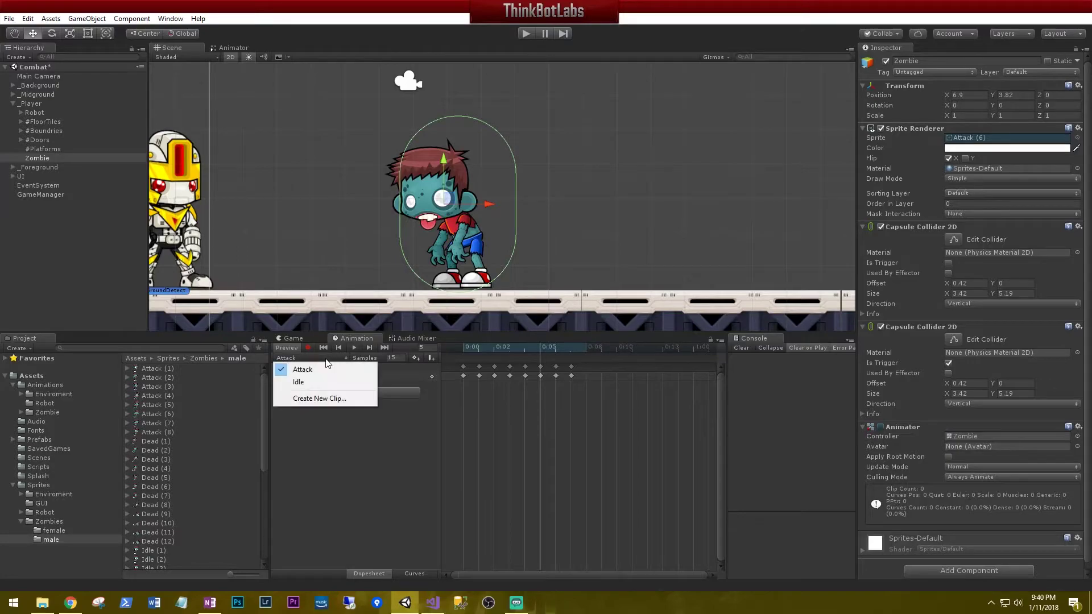
pyautogui.click(325, 398)
pyautogui.write('Dead')
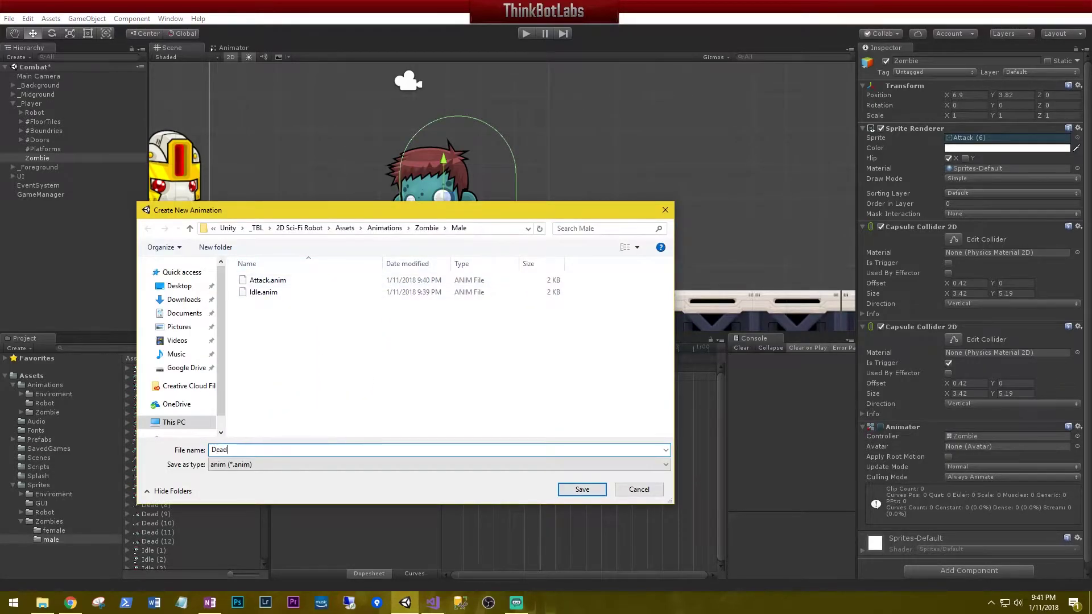
pyautogui.press('Return')
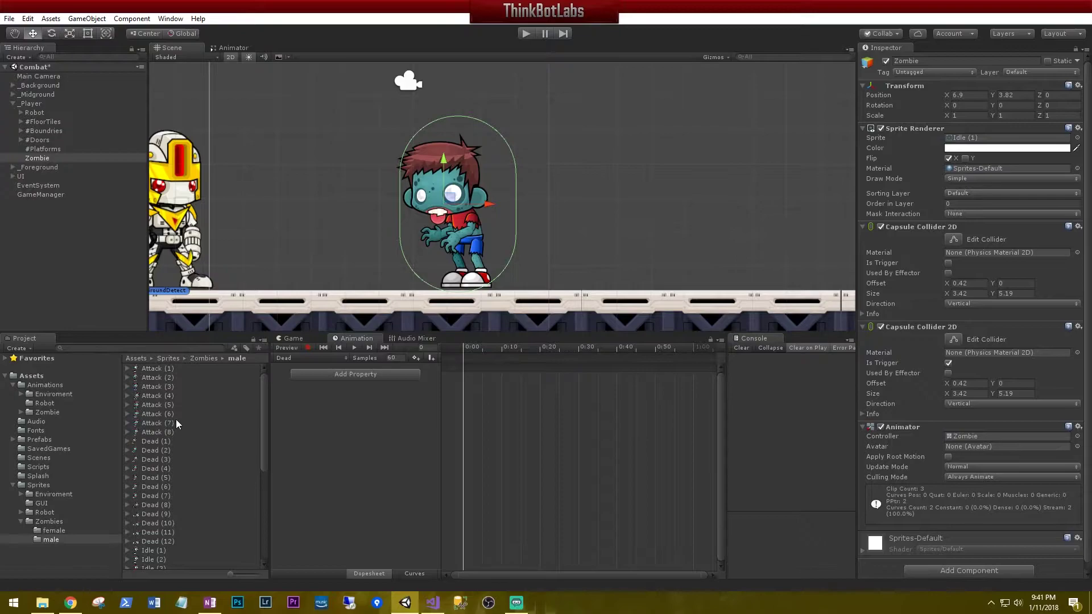
pyautogui.click(156, 442)
pyautogui.keyDown('shift'); pyautogui.click(151, 541); pyautogui.keyUp('shift')
pyautogui.moveTo(151, 541); pyautogui.dragTo(544, 442)
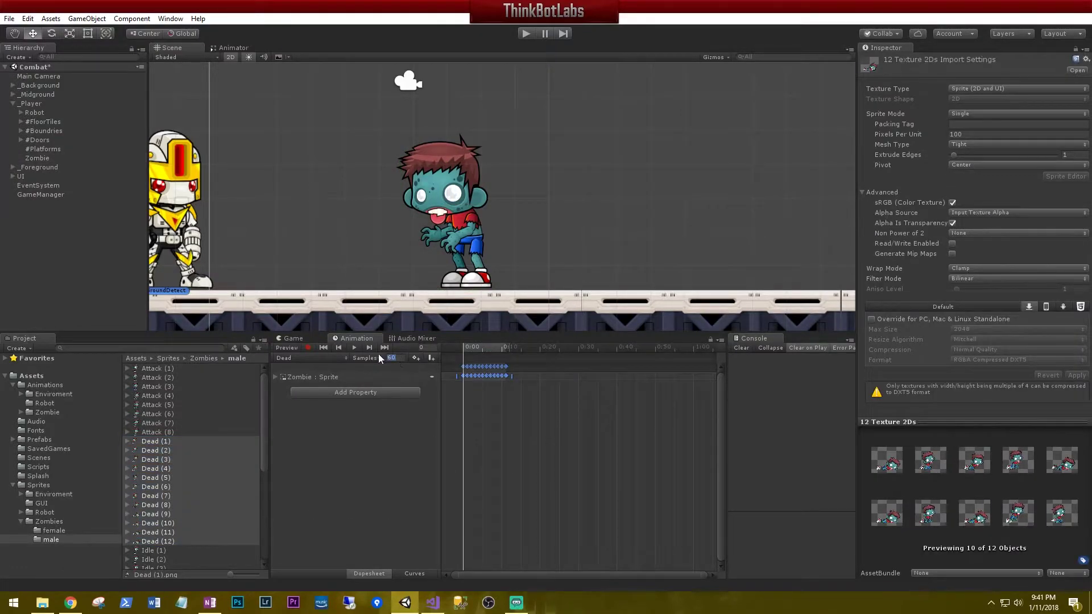
# Step: Set the Dead clip's sample rate to 15 and preview its playback
pyautogui.write('15')
pyautogui.press('Return')
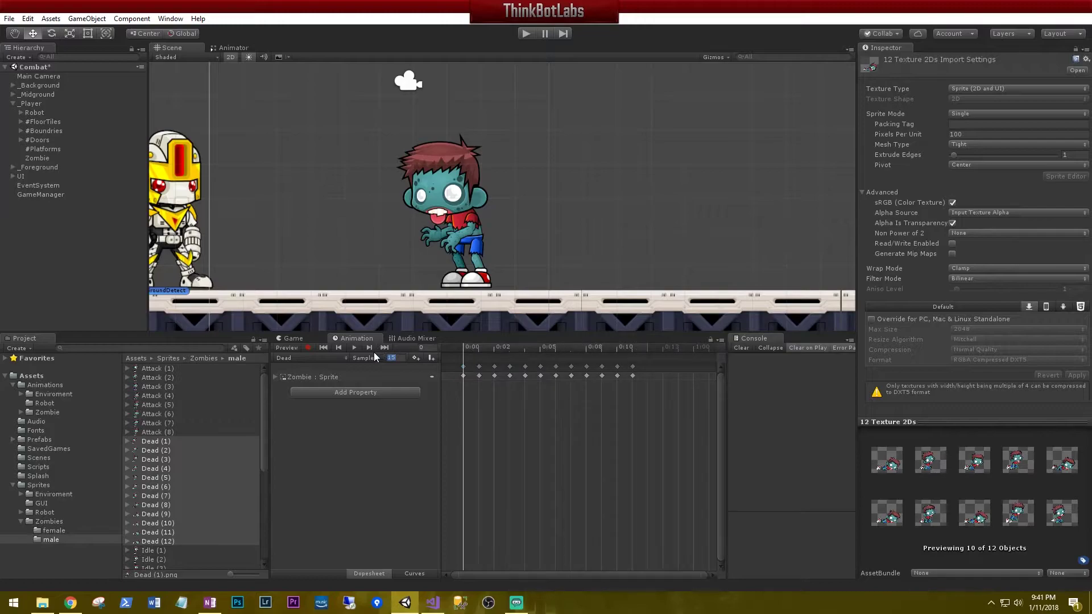
pyautogui.click(355, 348)
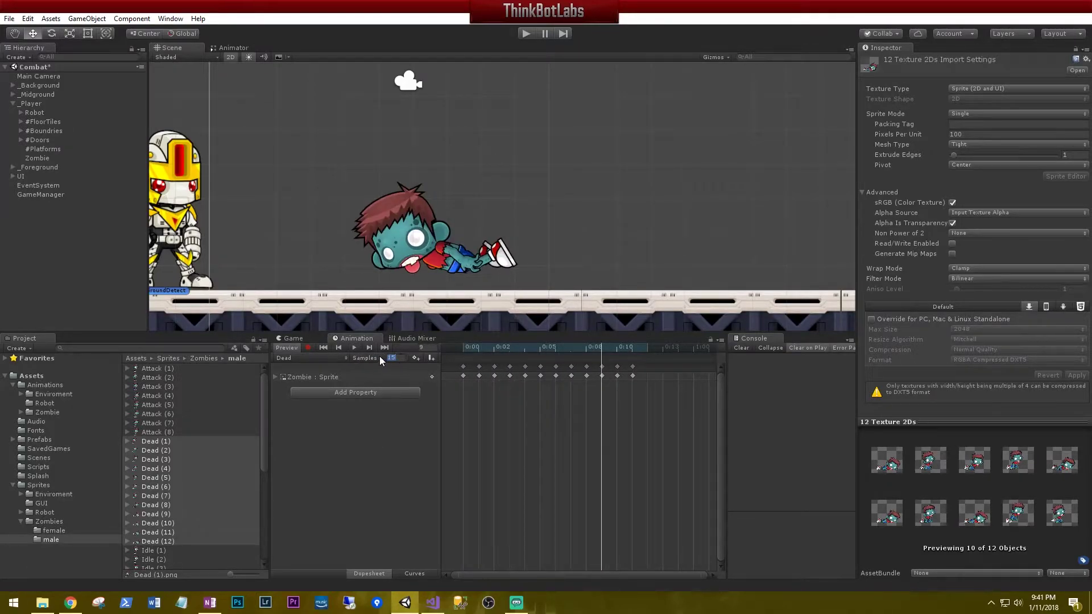
# Step: Set the Dead clip's sample rate to 10, preview it and return the playhead to the first frame
pyautogui.write('10')
pyautogui.press('Return')
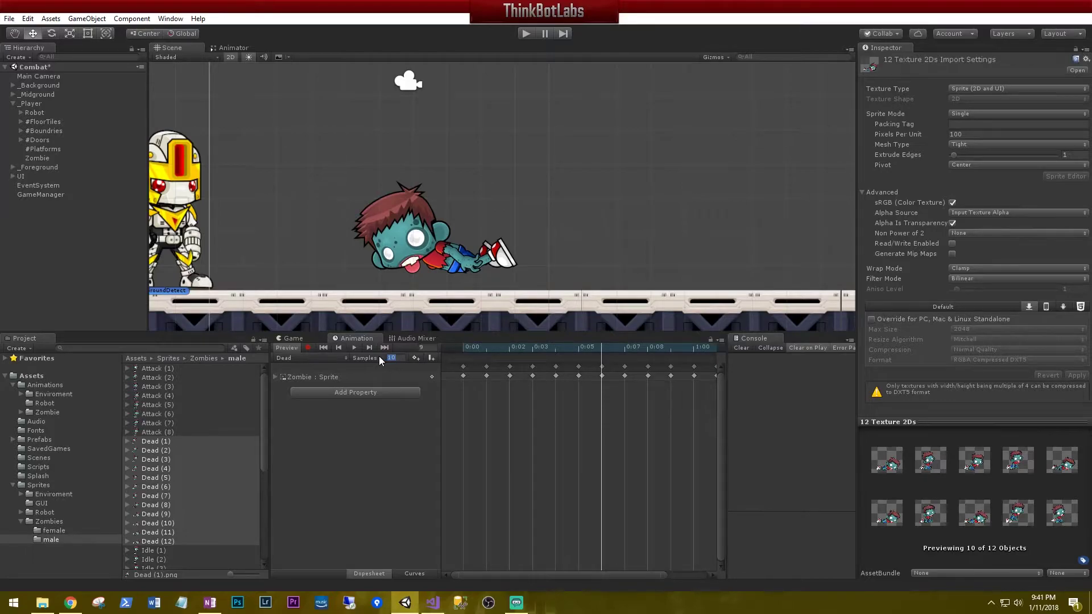
pyautogui.click(353, 347)
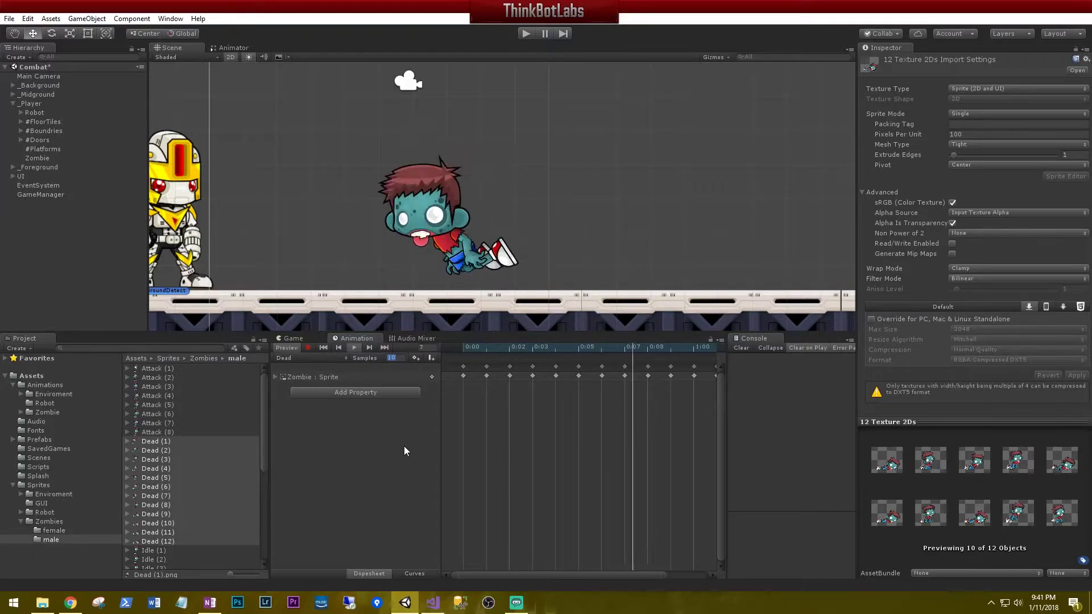
pyautogui.click(354, 348)
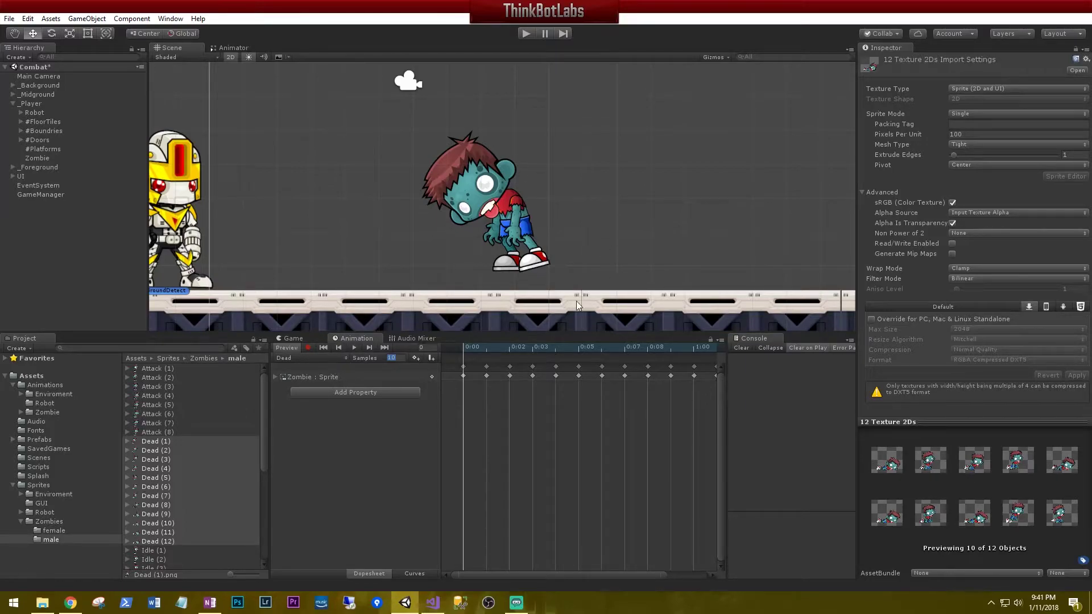
# Step: Start recording the Dead clip on the Zombie and key its position at Y 3.3 on frame 0 and Y 3.59 on frame 1
pyautogui.click(35, 158)
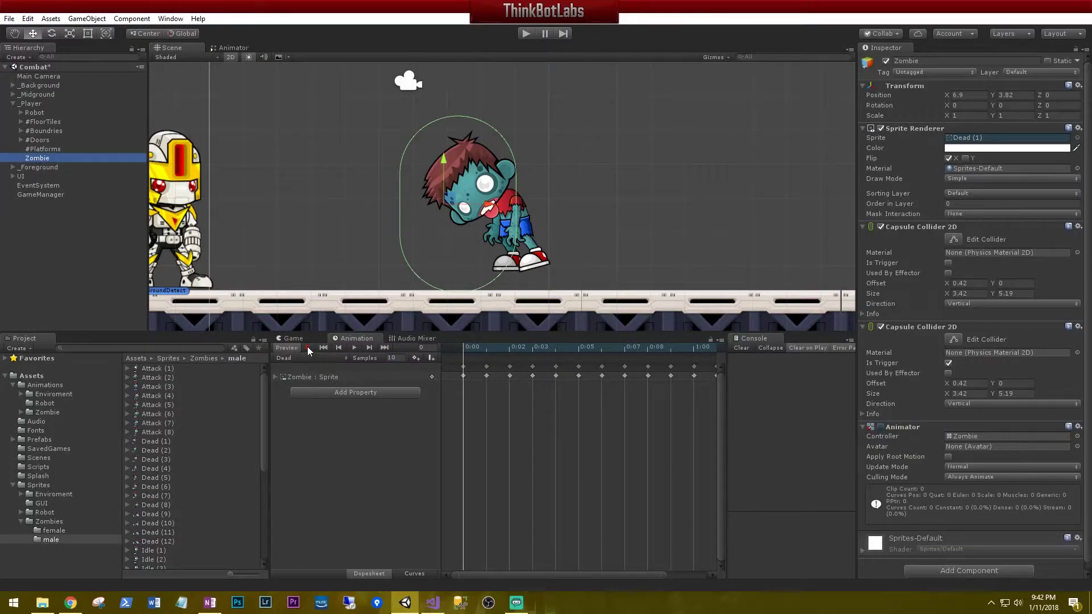
pyautogui.click(307, 348)
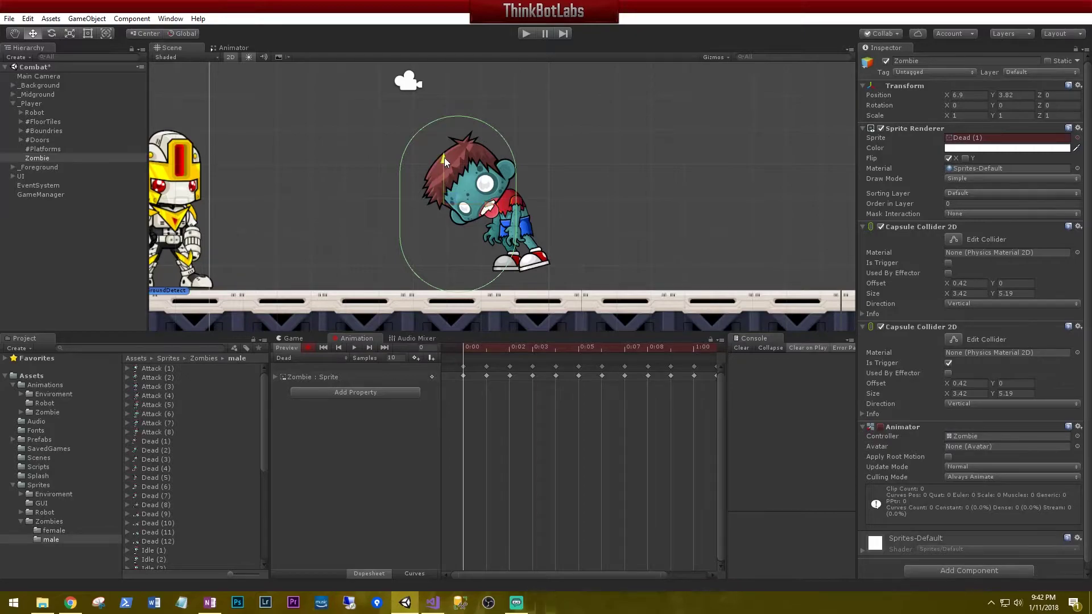
pyautogui.moveTo(444, 158); pyautogui.dragTo(445, 176)
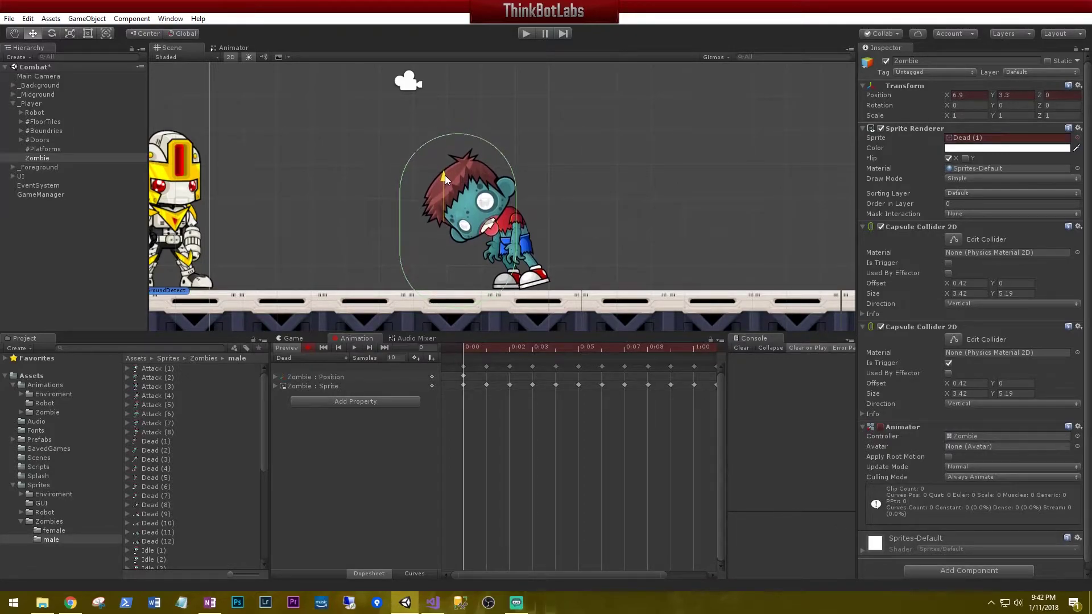
pyautogui.click(486, 348)
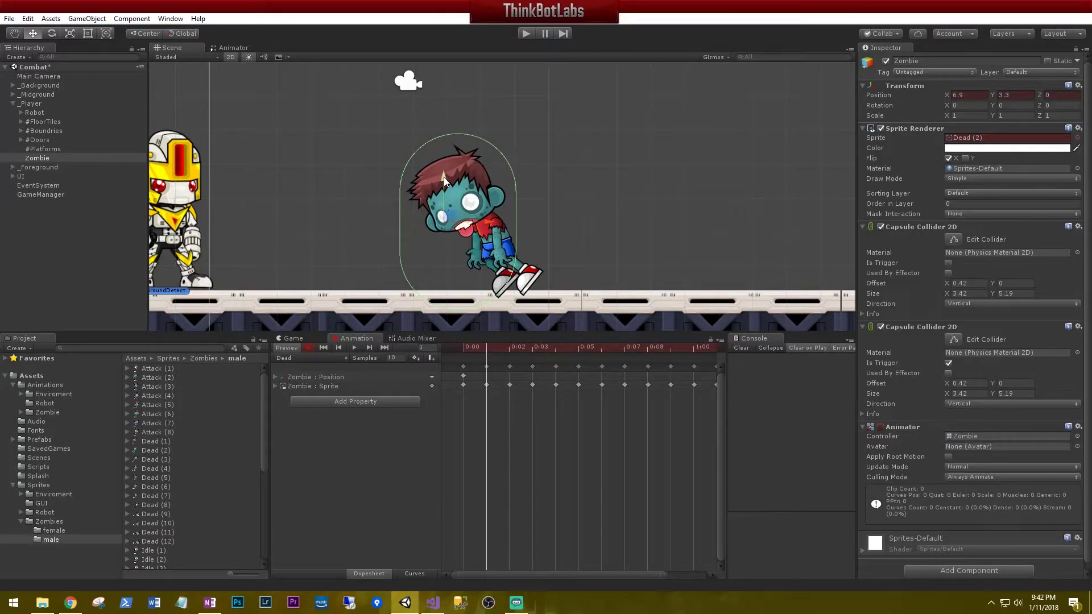
pyautogui.moveTo(443, 176); pyautogui.dragTo(441, 167)
# Step: Lower the Zombie to the floor in the Dead clip, keying Y 3.32 on frame 2 and Y 3.29 on frame 3
pyautogui.click(509, 349)
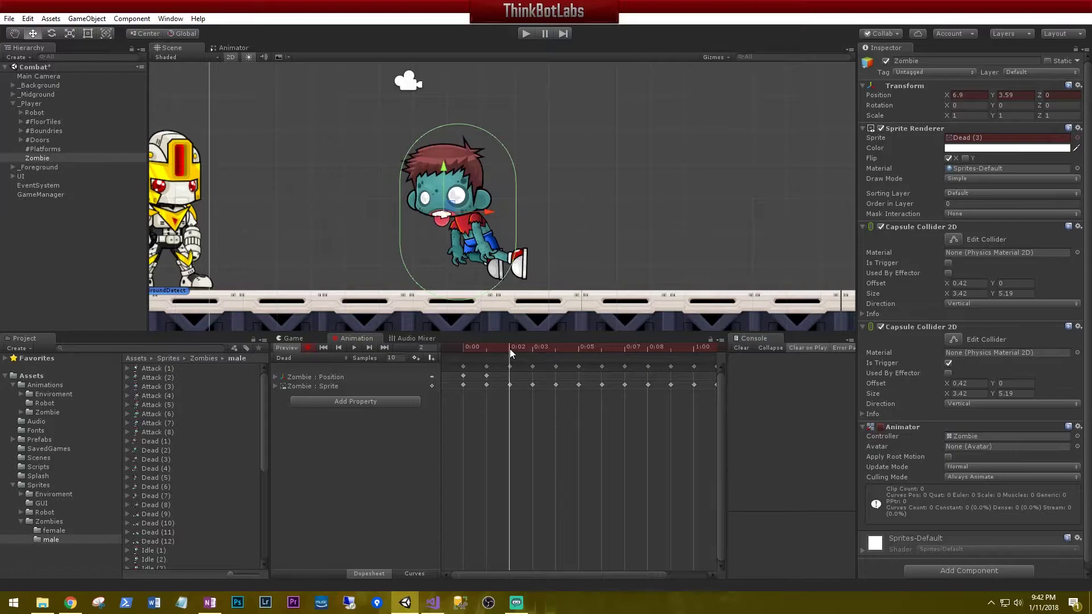
pyautogui.moveTo(444, 165); pyautogui.dragTo(443, 175)
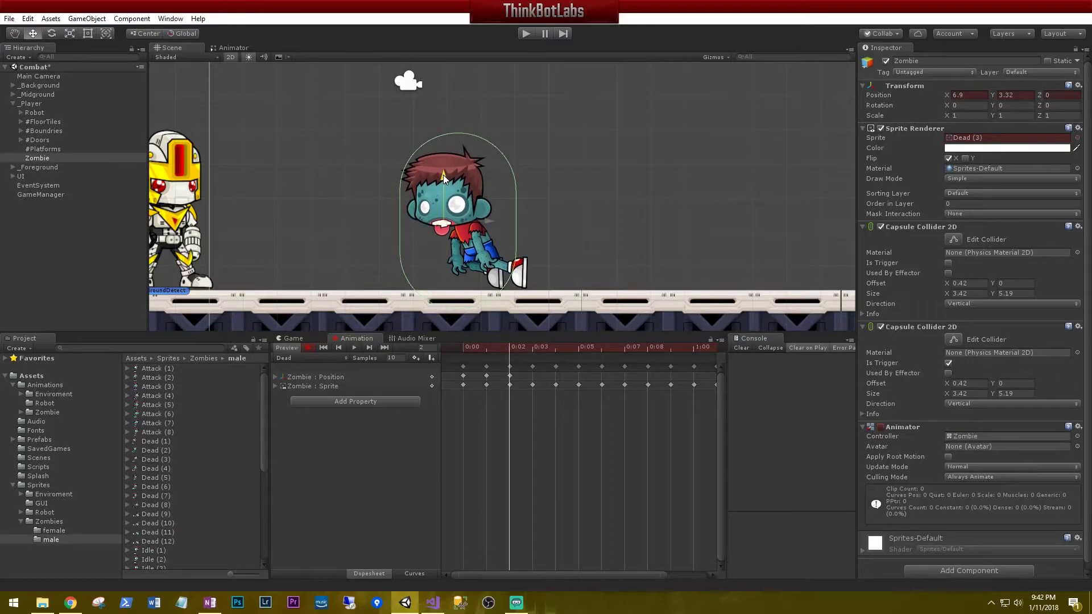
pyautogui.click(533, 348)
pyautogui.moveTo(446, 176); pyautogui.dragTo(442, 178)
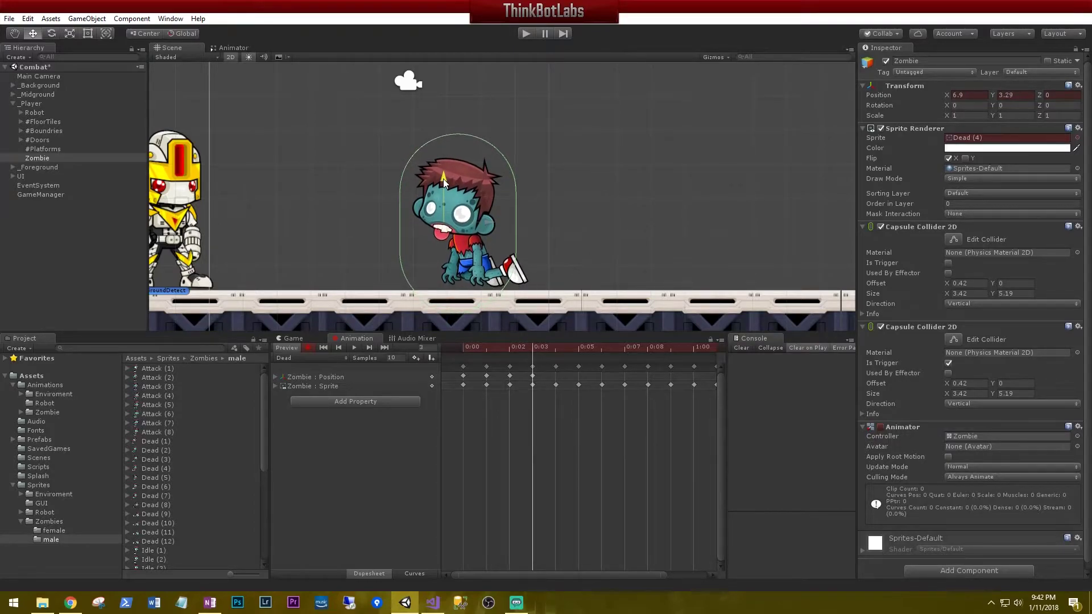
# Step: Align the Zombie with the floor on frames 4 and 5 of the Dead clip, keying Y 3.36 on frame 5
pyautogui.click(555, 349)
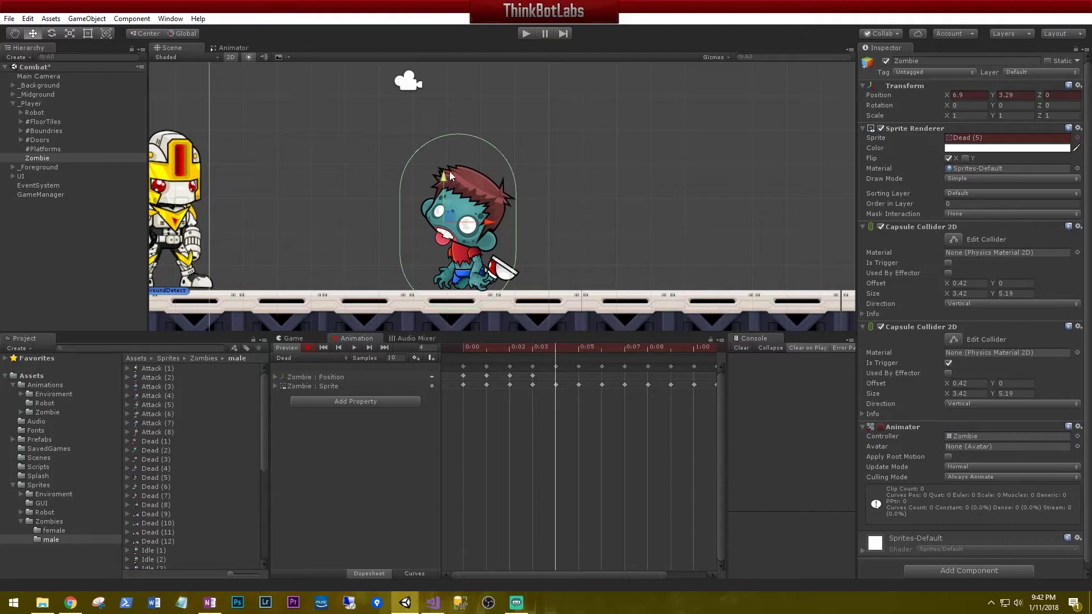
pyautogui.moveTo(446, 177); pyautogui.dragTo(443, 178)
pyautogui.click(579, 348)
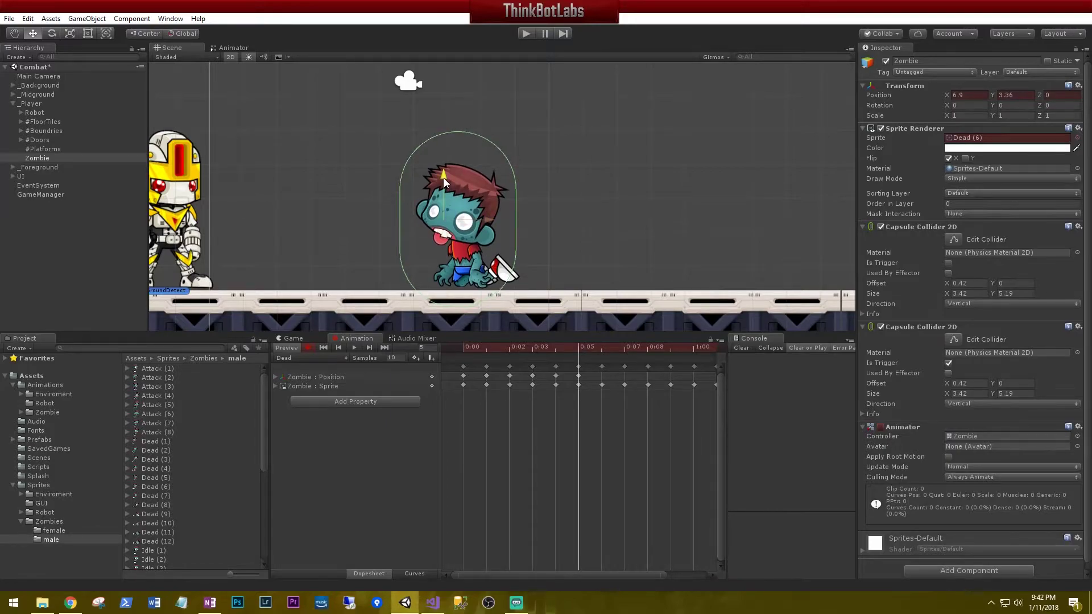
# Step: Key the Zombie's height in the Dead clip at Y 3.44 on frame 7 and Y 3.39 on frame 8
pyautogui.click(602, 348)
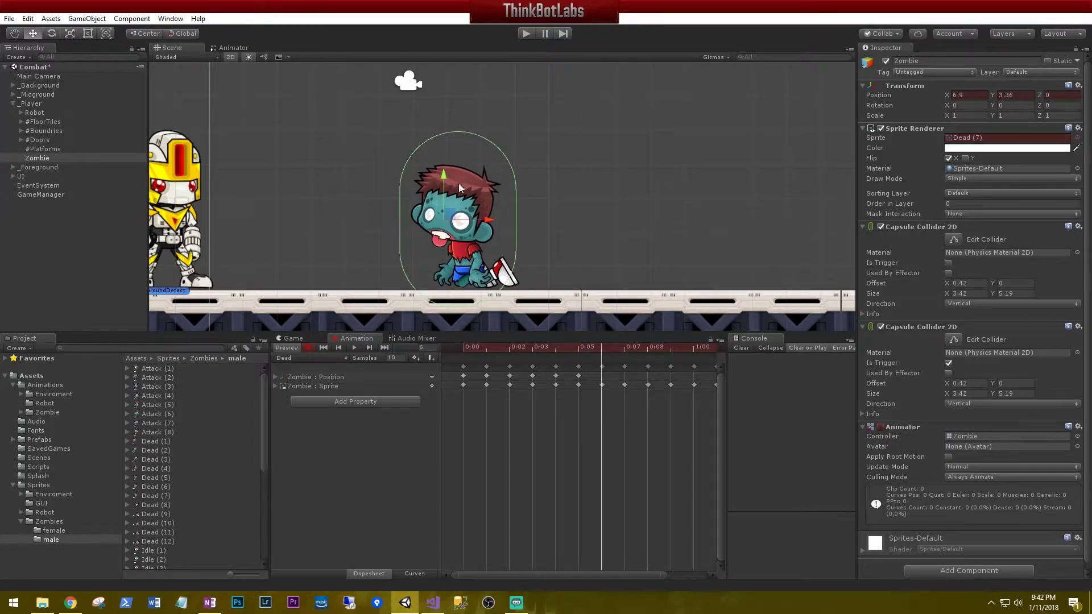
pyautogui.click(625, 347)
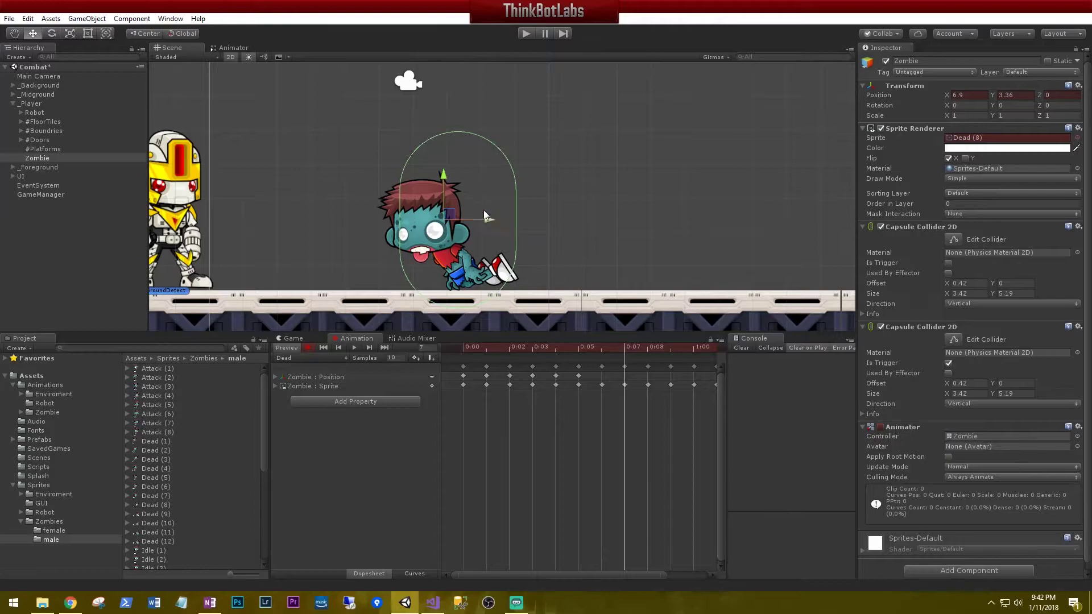
pyautogui.moveTo(444, 175); pyautogui.dragTo(444, 172)
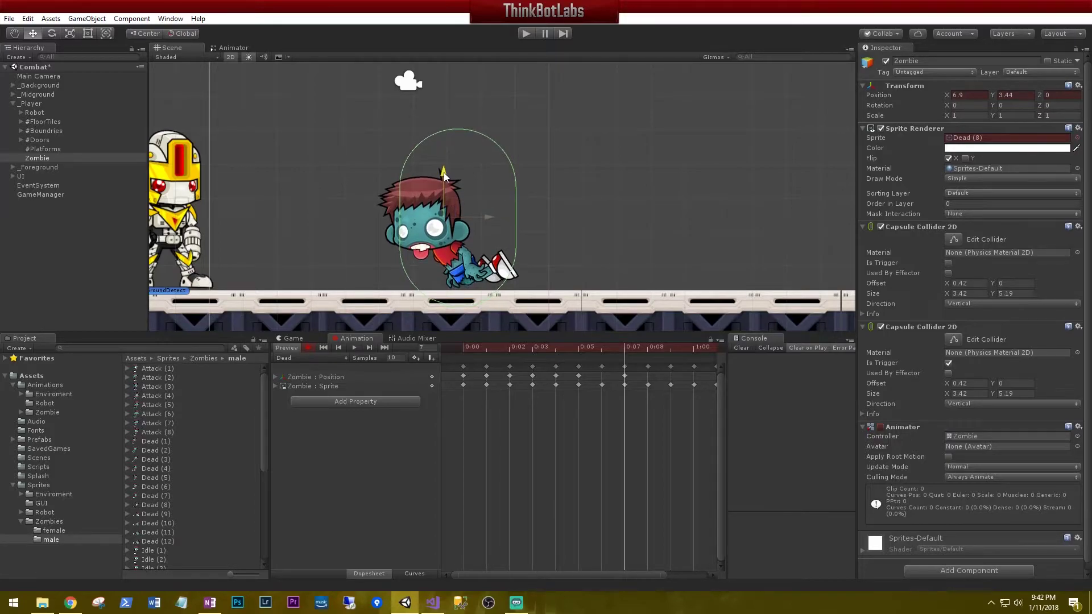
pyautogui.click(649, 347)
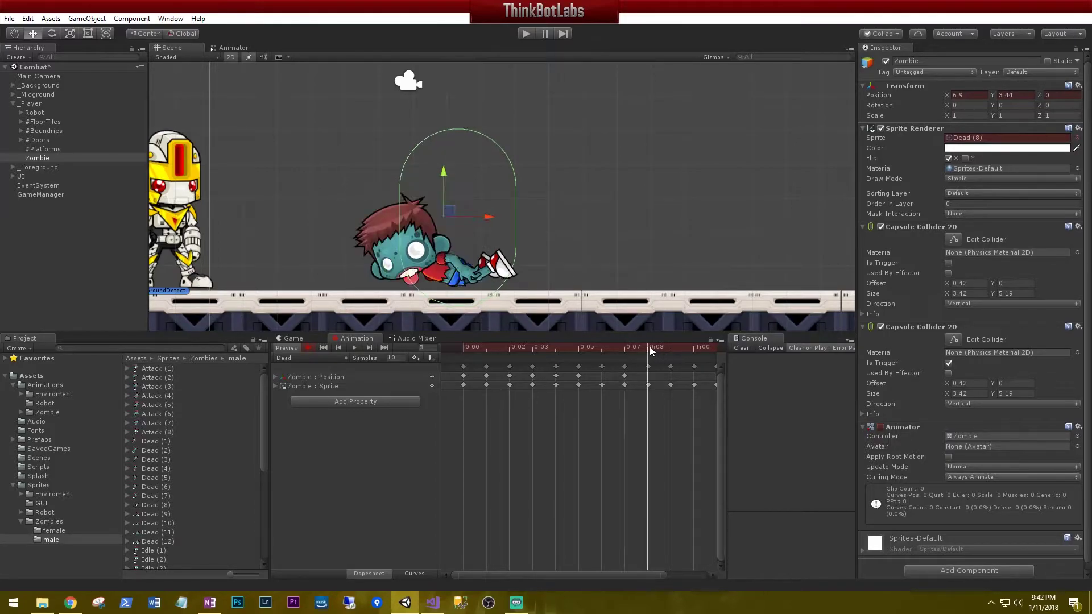
pyautogui.moveTo(445, 173); pyautogui.dragTo(446, 176)
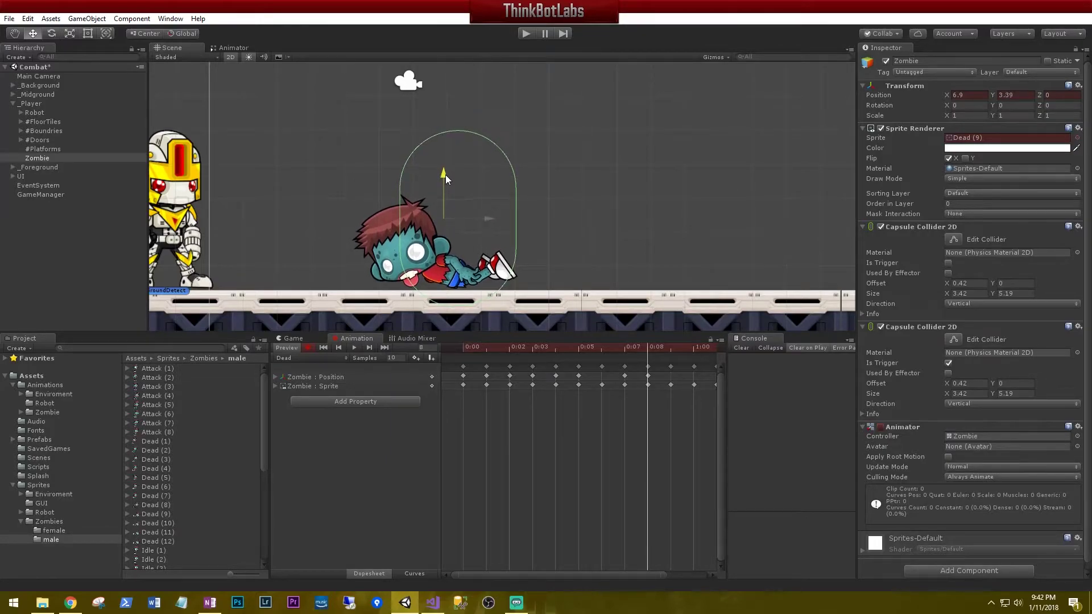
# Step: Check the Zombie's ground alignment on the Dead clip's last three frames, then stop recording and preview the playback
pyautogui.click(671, 349)
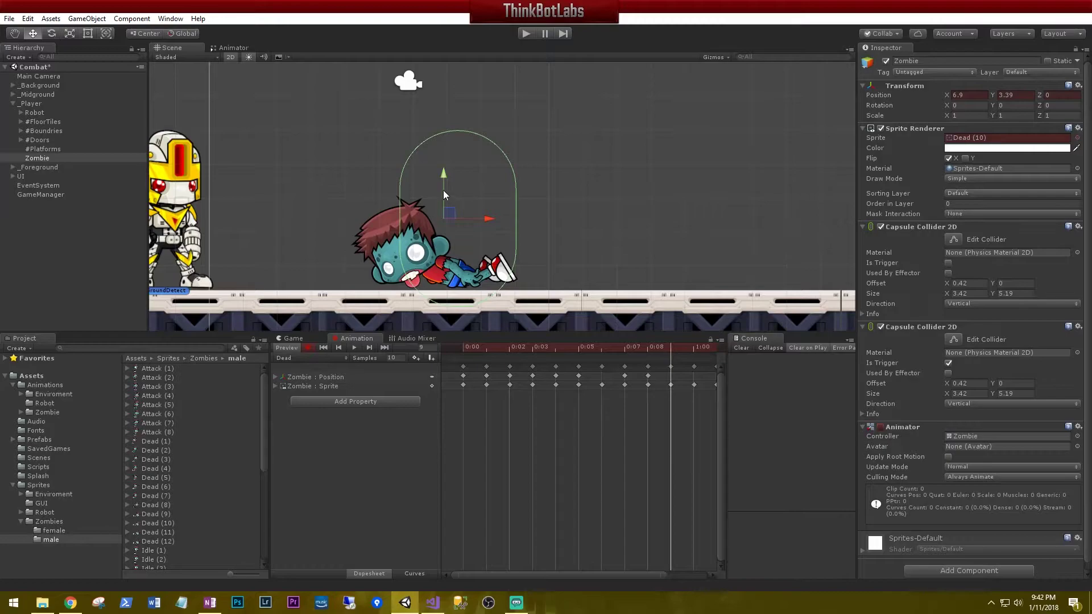
pyautogui.click(691, 348)
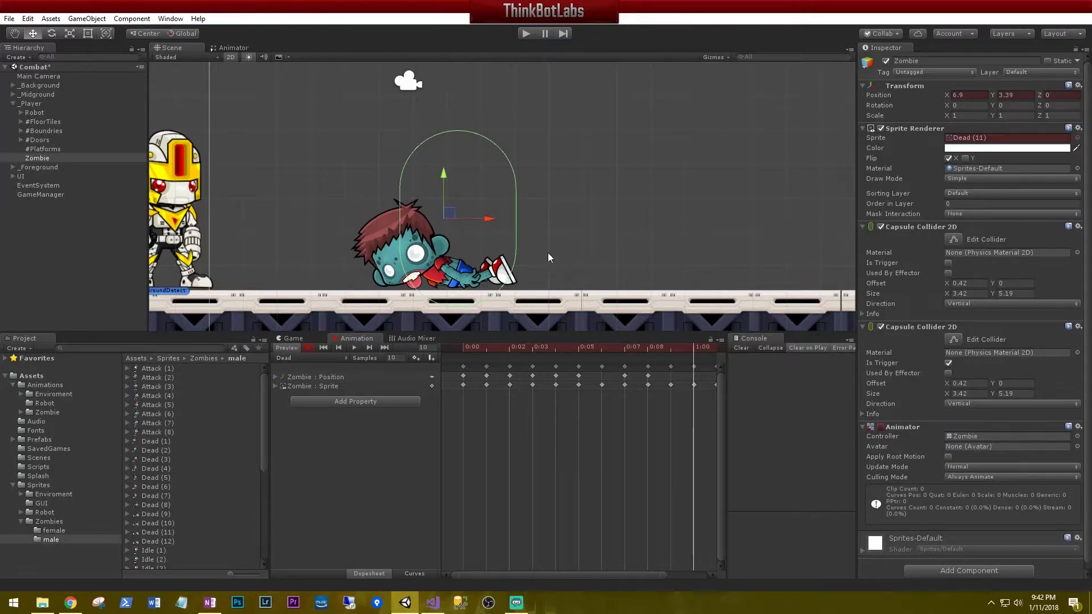
pyautogui.moveTo(577, 575); pyautogui.dragTo(652, 559)
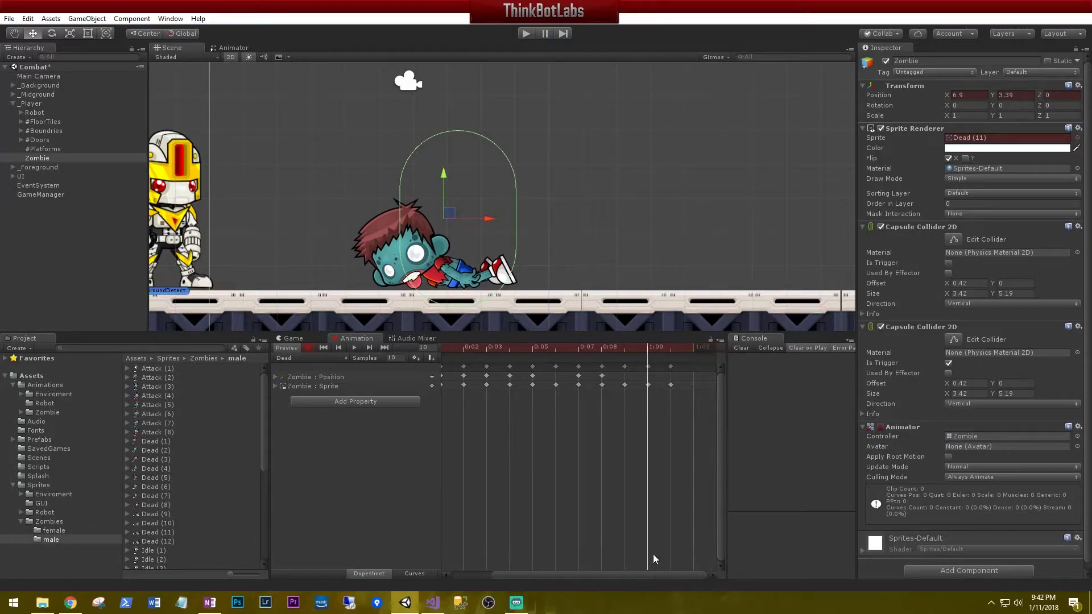
pyautogui.click(670, 348)
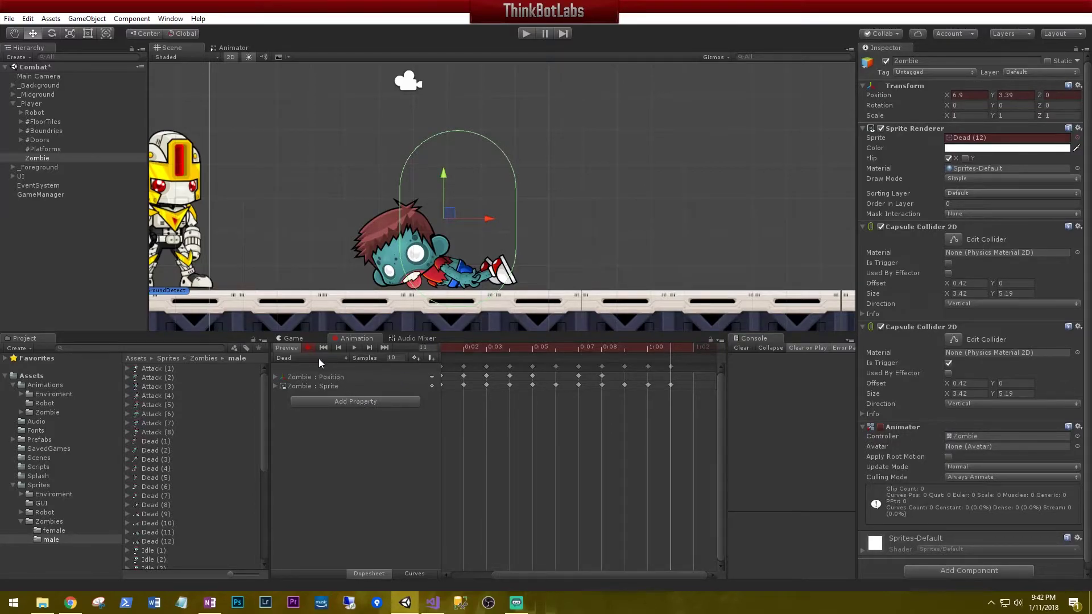
pyautogui.click(307, 347)
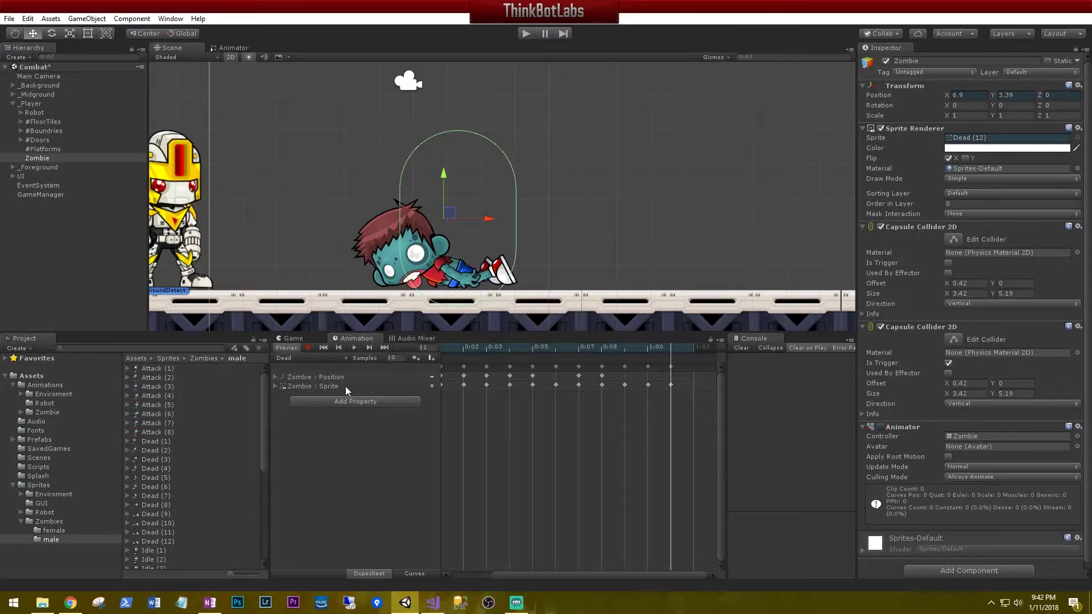
pyautogui.click(354, 347)
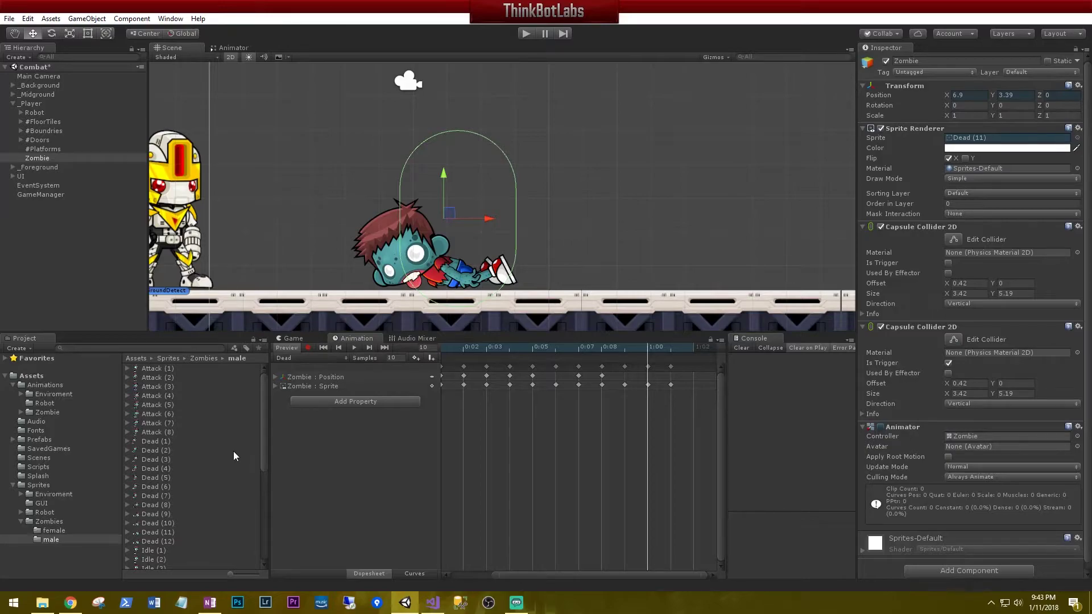
# Step: Create a Walk clip in the Male folder and fill its timeline with the sprites Walk (1) through Walk (10)
pyautogui.moveTo(263, 443); pyautogui.dragTo(260, 541)
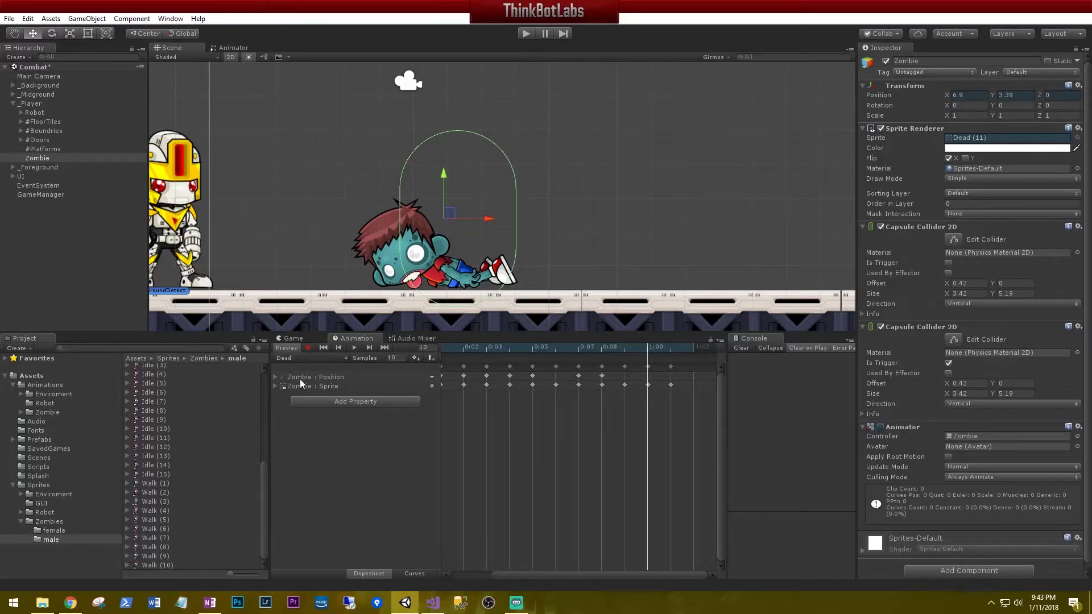
pyautogui.click(311, 358)
pyautogui.click(302, 410)
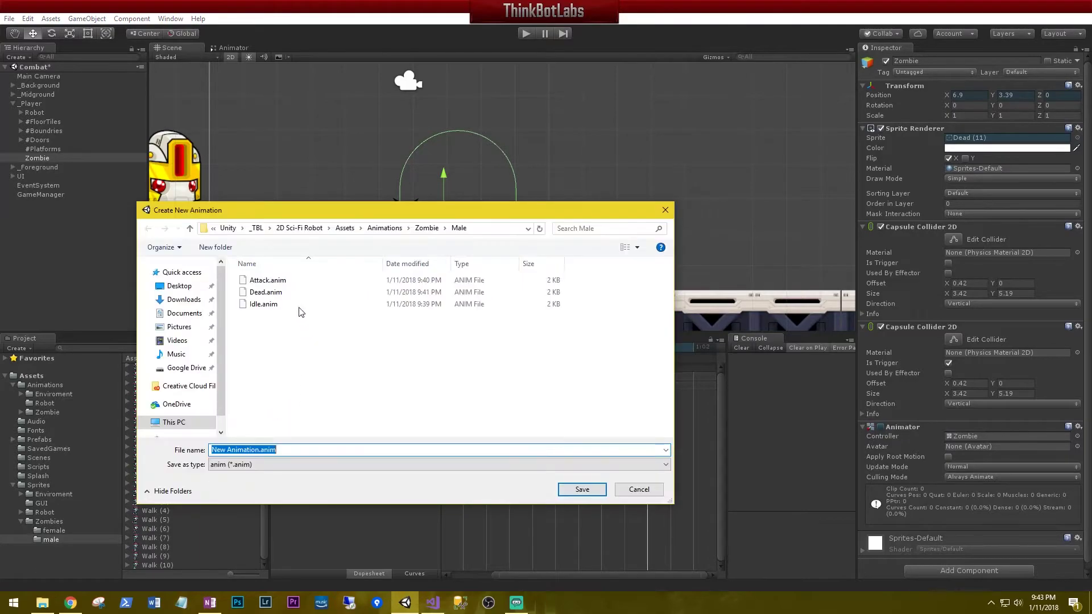
pyautogui.write('W')
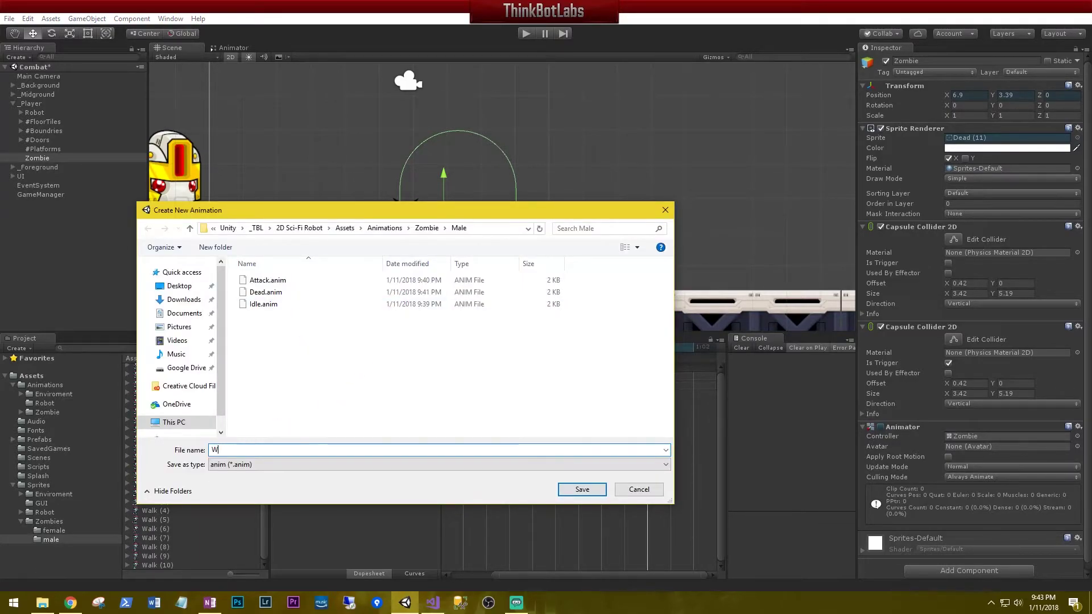
pyautogui.write('alk')
pyautogui.press('Return')
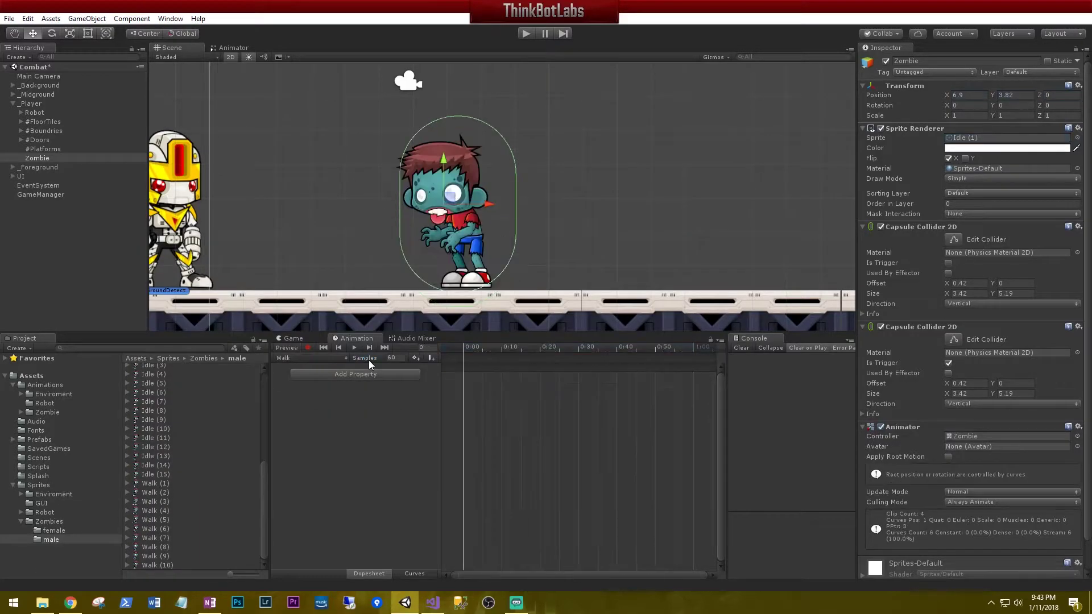
pyautogui.click(150, 483)
pyautogui.keyDown('shift'); pyautogui.click(151, 565); pyautogui.keyUp('shift')
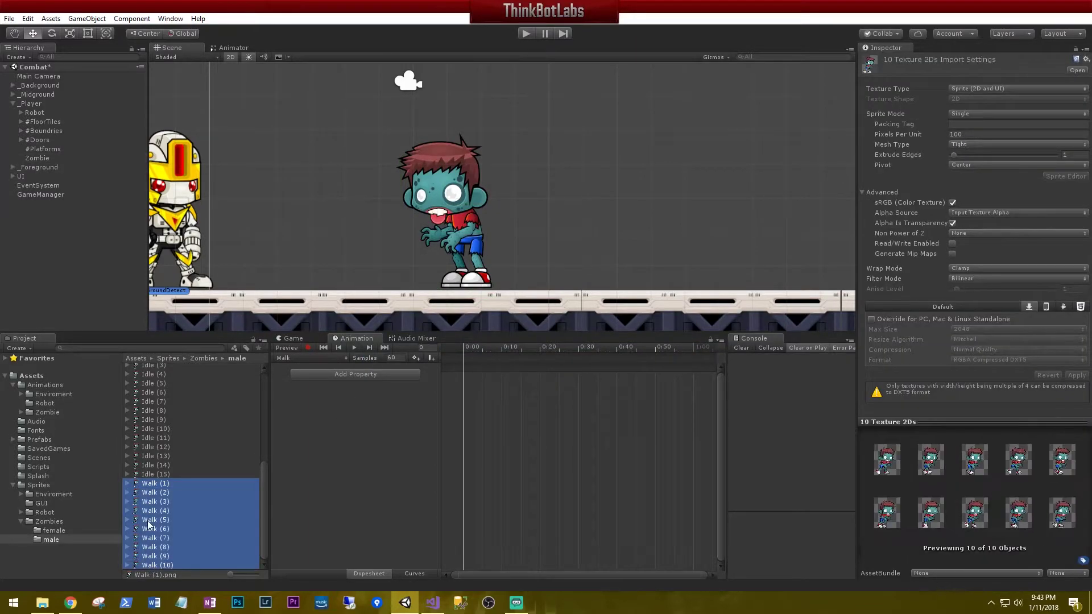
pyautogui.moveTo(148, 523); pyautogui.dragTo(543, 422)
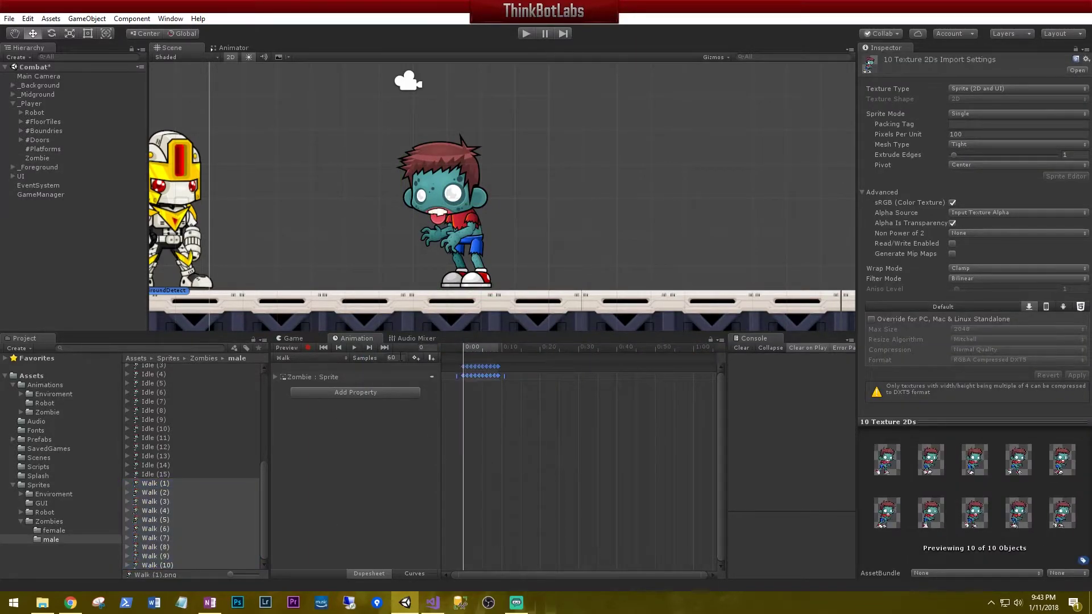
# Step: Set the Walk clip's sample rate to 15 and preview its playback on the Zombie
pyautogui.write('15')
pyautogui.press('Return')
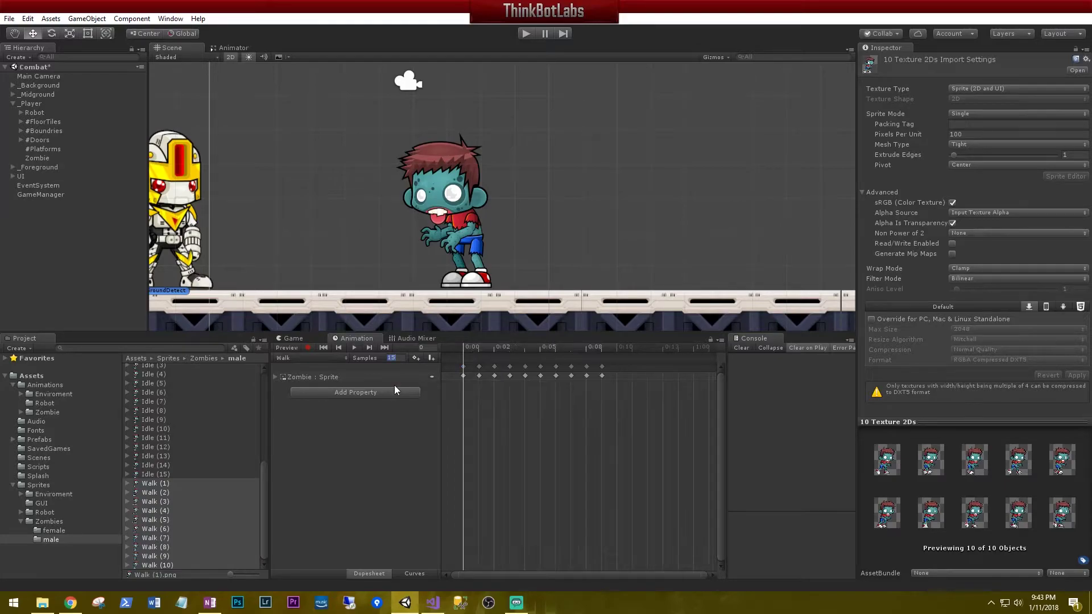
pyautogui.click(38, 158)
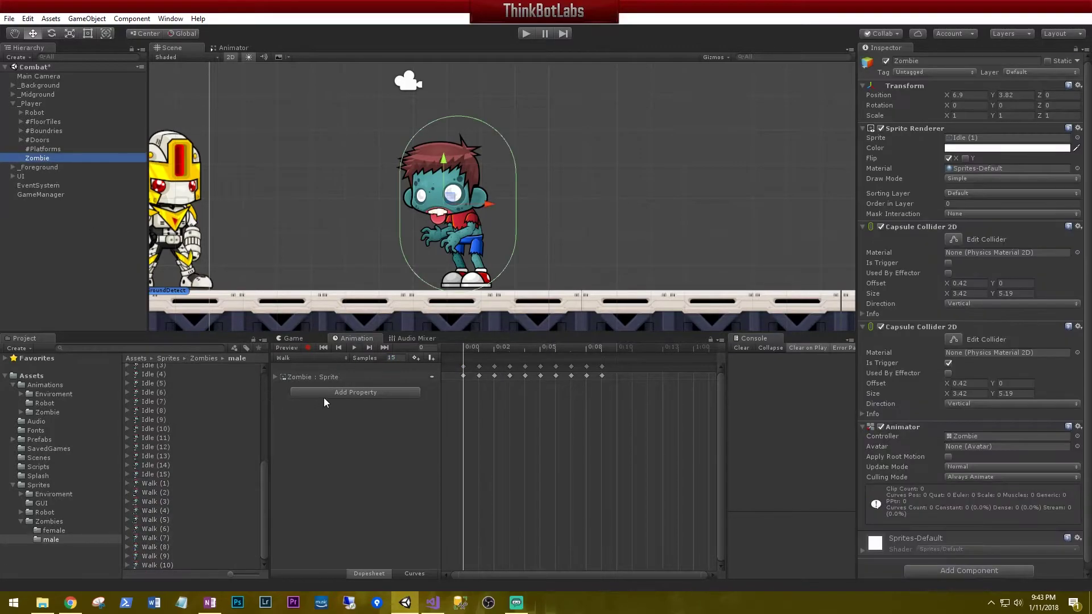
pyautogui.click(355, 347)
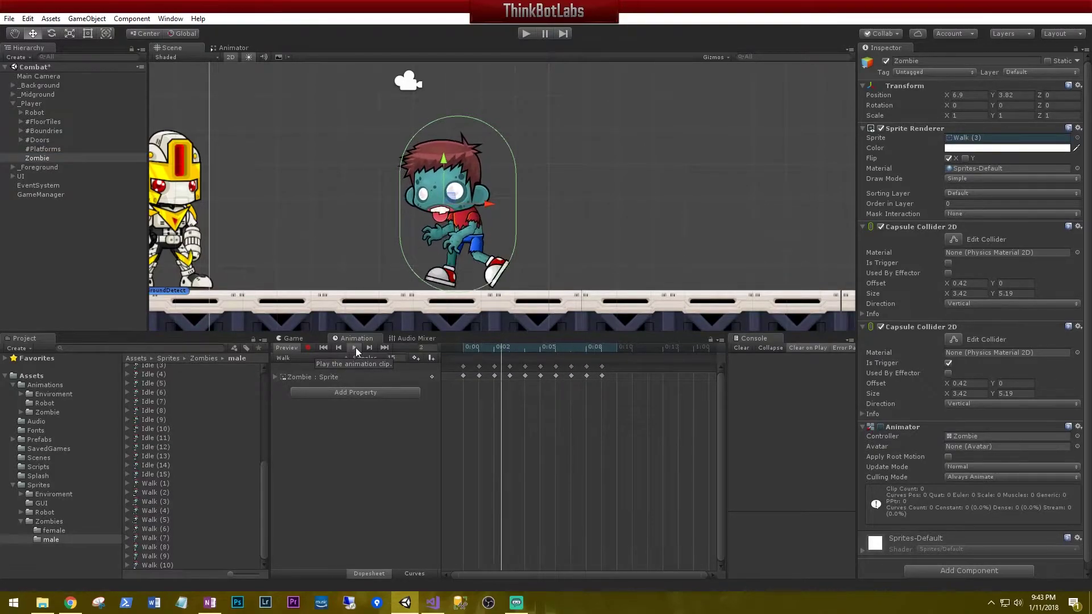
pyautogui.click(354, 347)
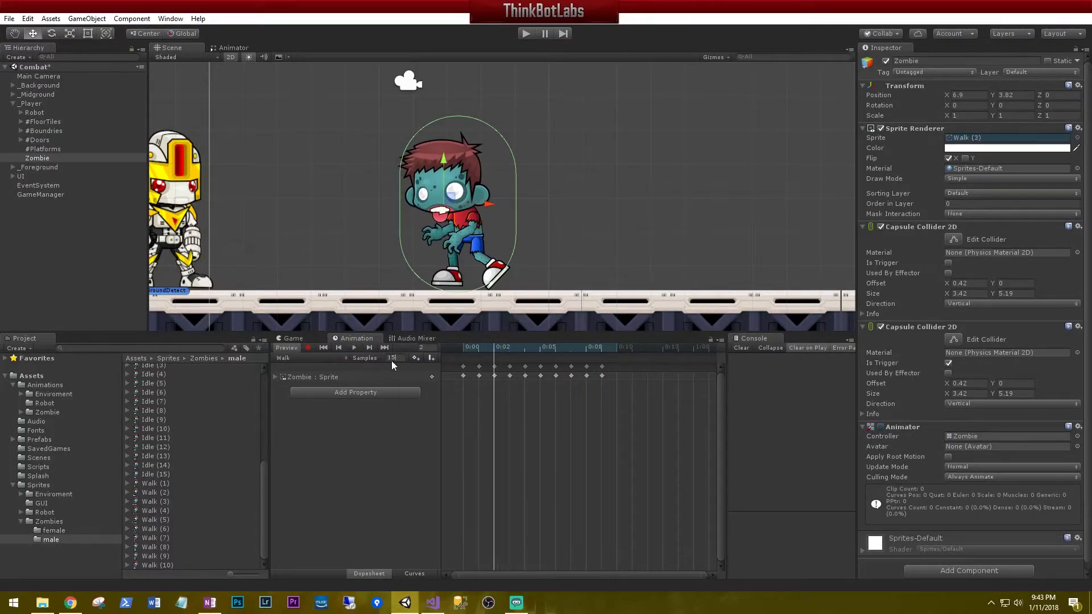
# Step: Set the Walk clip's sample rate to 10 and preview the walk beside the robot in the scene
pyautogui.click(389, 358)
pyautogui.write('10')
pyautogui.press('Return')
pyautogui.click(356, 345)
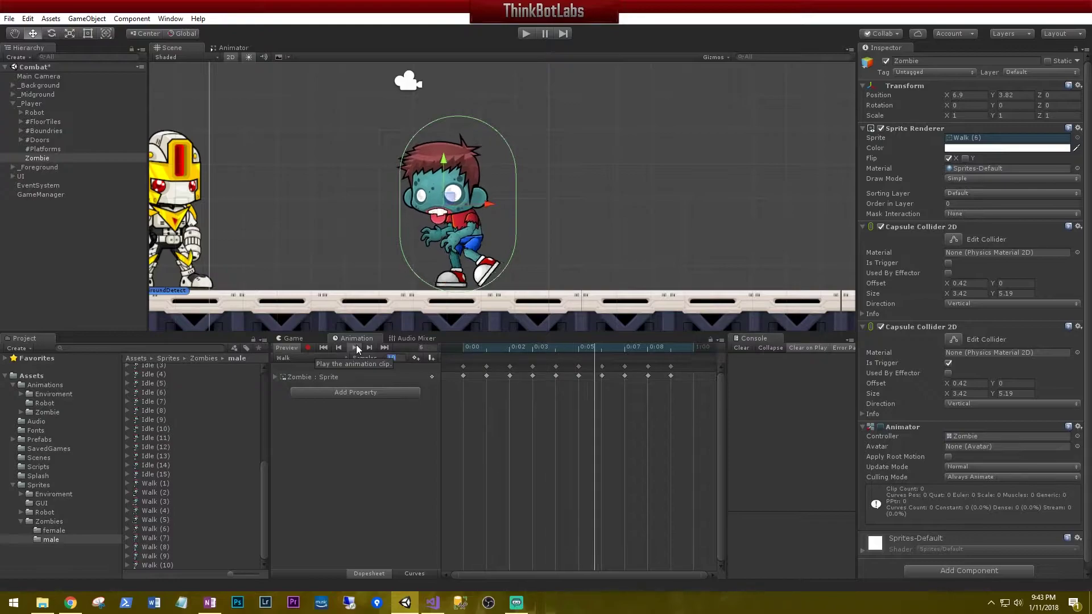
pyautogui.scroll(-3, 347, 257)
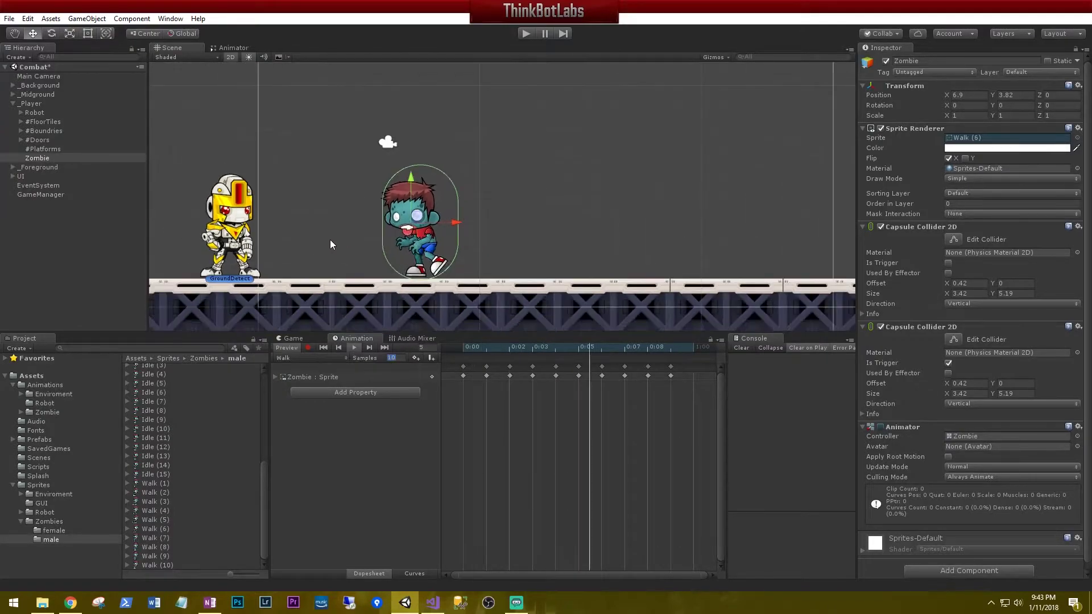
pyautogui.moveTo(330, 240); pyautogui.dragTo(418, 229, button='middle')
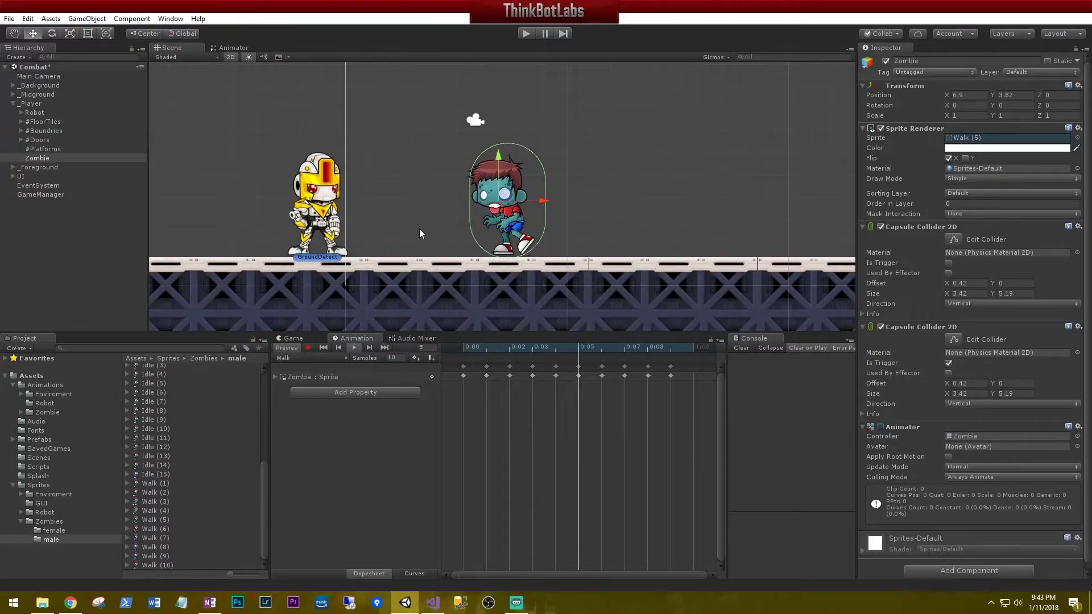
pyautogui.click(354, 346)
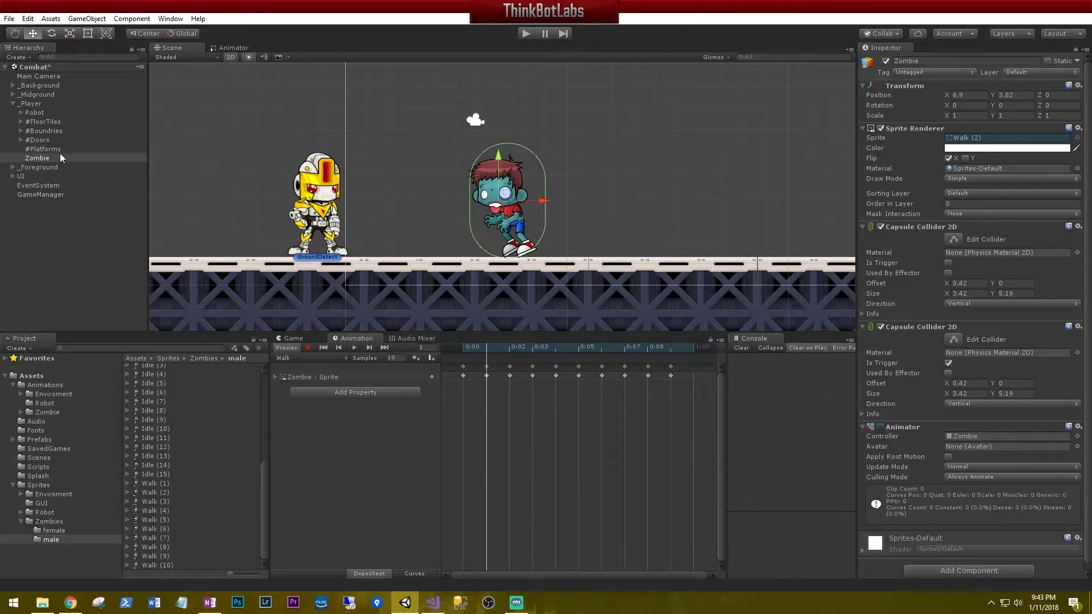
# Step: Open the Zombie's animator controller and spread out its states, with Entry well below Any State and Idle across from Any State
pyautogui.doubleClick(966, 437)
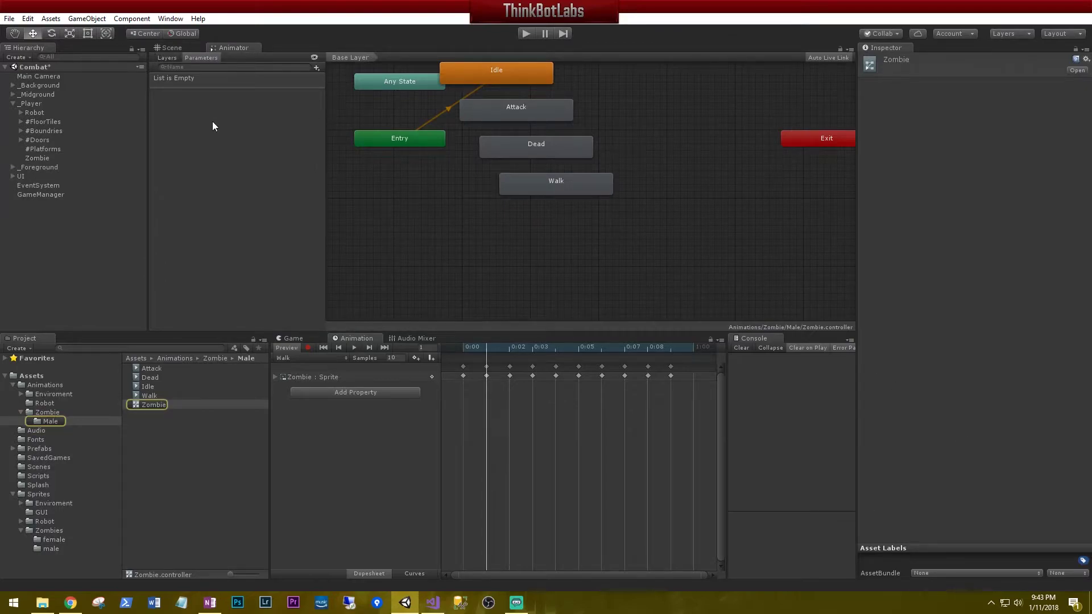
pyautogui.click(171, 19)
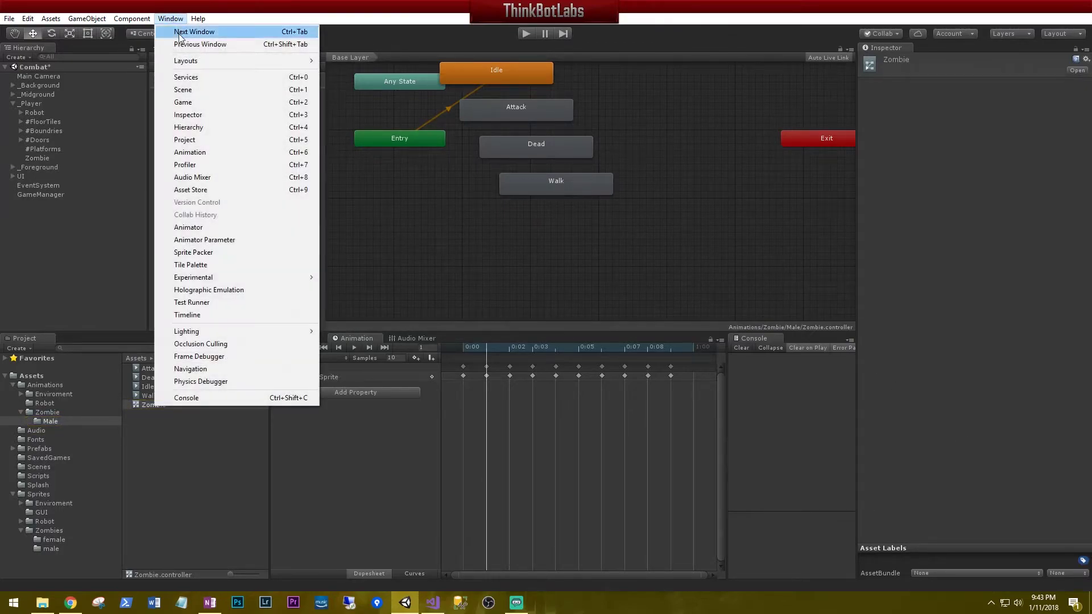
pyautogui.click(221, 228)
pyautogui.moveTo(642, 227); pyautogui.dragTo(662, 252, button='middle')
pyautogui.moveTo(675, 85); pyautogui.dragTo(458, 251)
pyautogui.moveTo(563, 103); pyautogui.dragTo(543, 124)
pyautogui.moveTo(412, 125); pyautogui.dragTo(397, 104)
pyautogui.moveTo(452, 190); pyautogui.dragTo(394, 244)
pyautogui.moveTo(543, 135); pyautogui.dragTo(544, 116)
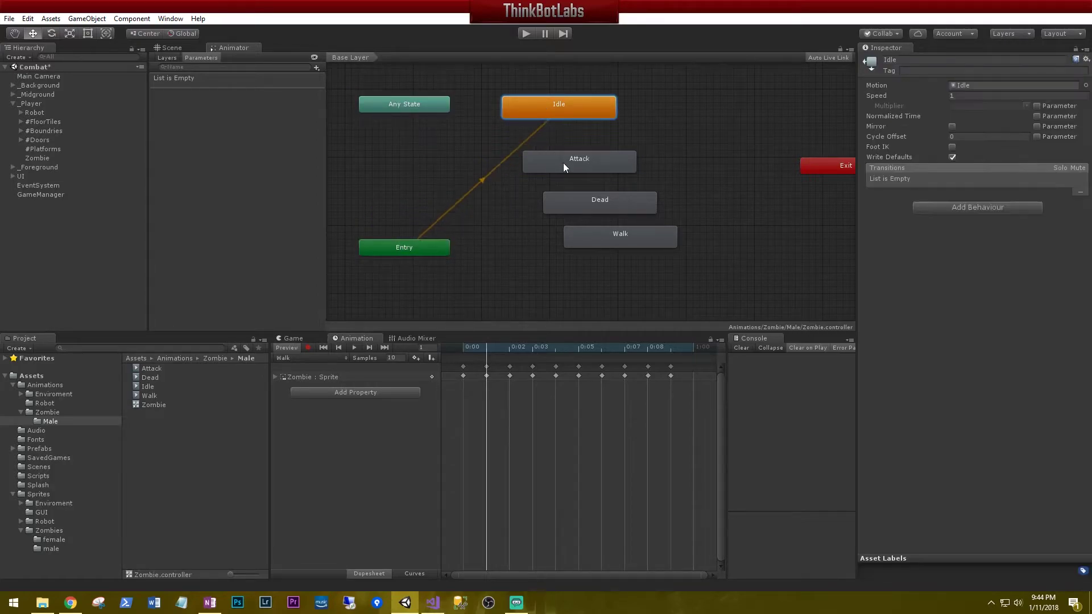
# Step: Rearrange the states so Attack sits below Any State, Dead and Walk are spaced apart, and Idle is directly beside Entry
pyautogui.moveTo(563, 163); pyautogui.dragTo(397, 162)
pyautogui.moveTo(628, 201); pyautogui.dragTo(634, 169)
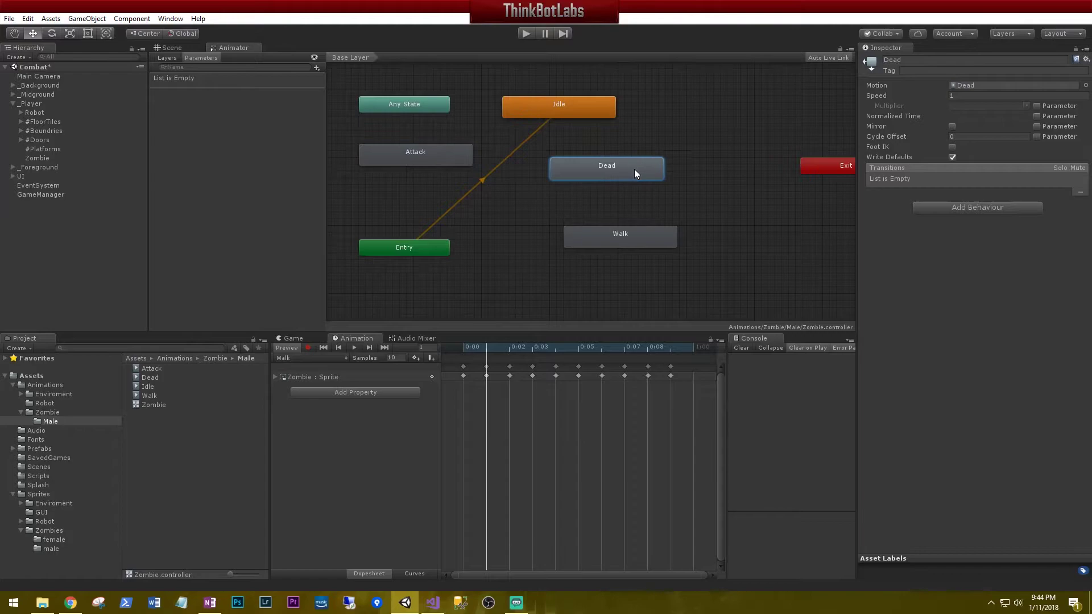
pyautogui.moveTo(627, 245); pyautogui.dragTo(737, 219)
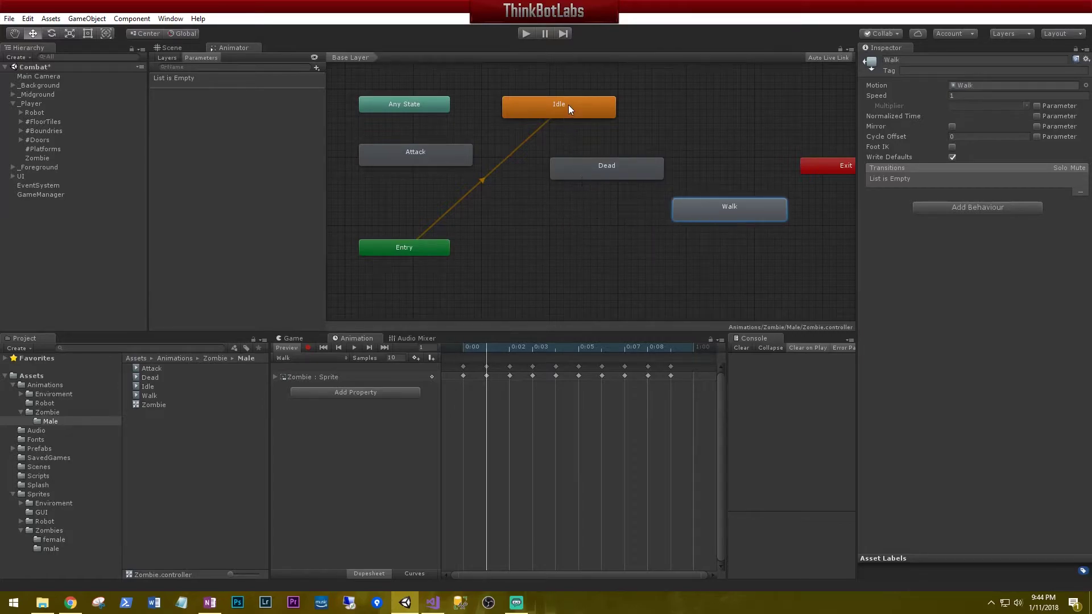
pyautogui.moveTo(569, 108); pyautogui.dragTo(560, 251)
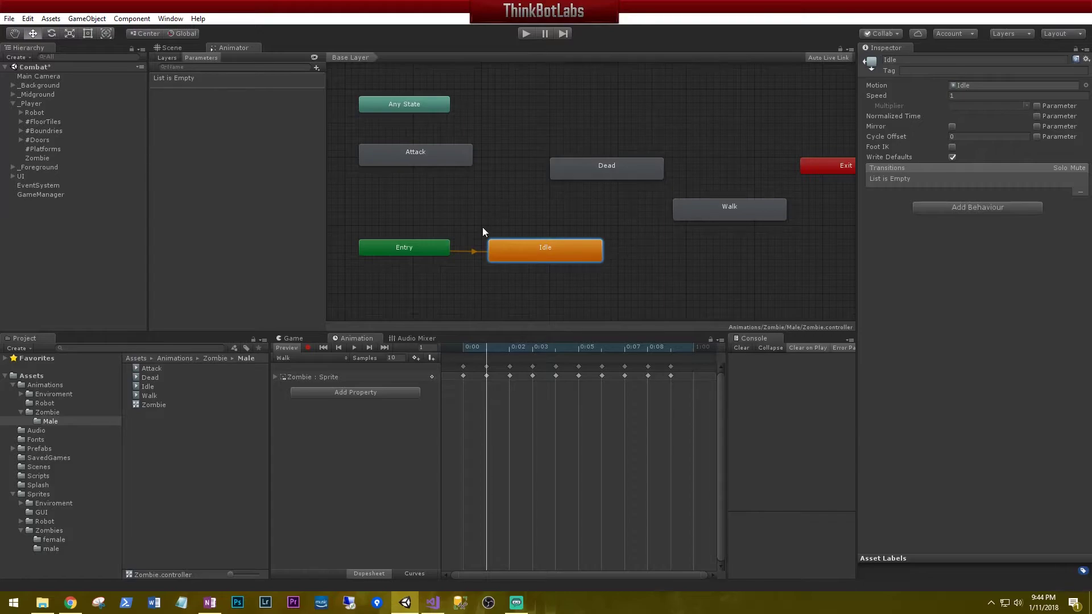
pyautogui.rightClick(508, 252)
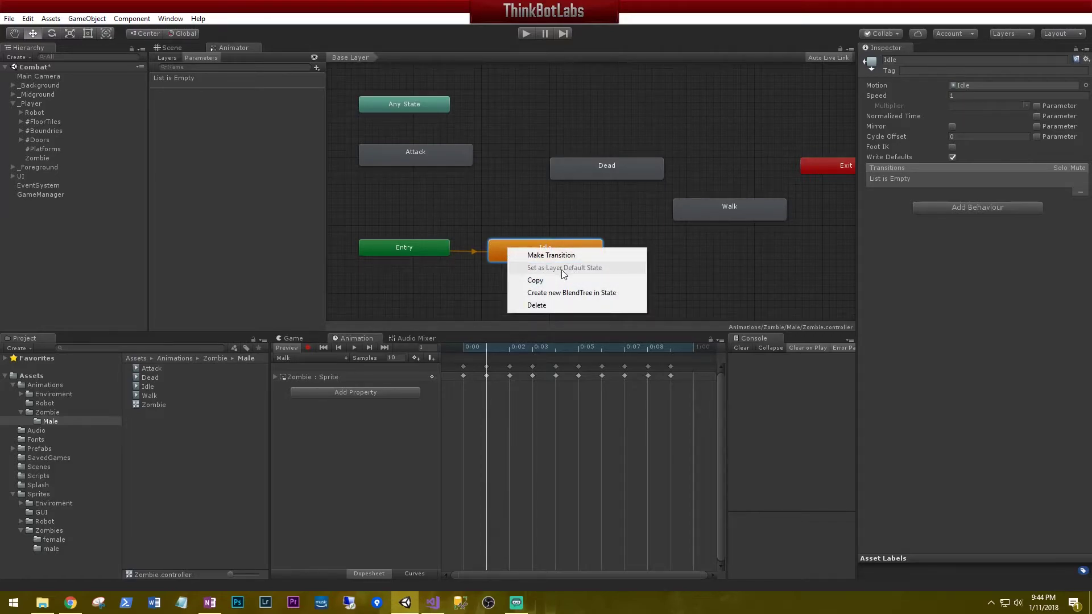
pyautogui.click(507, 258)
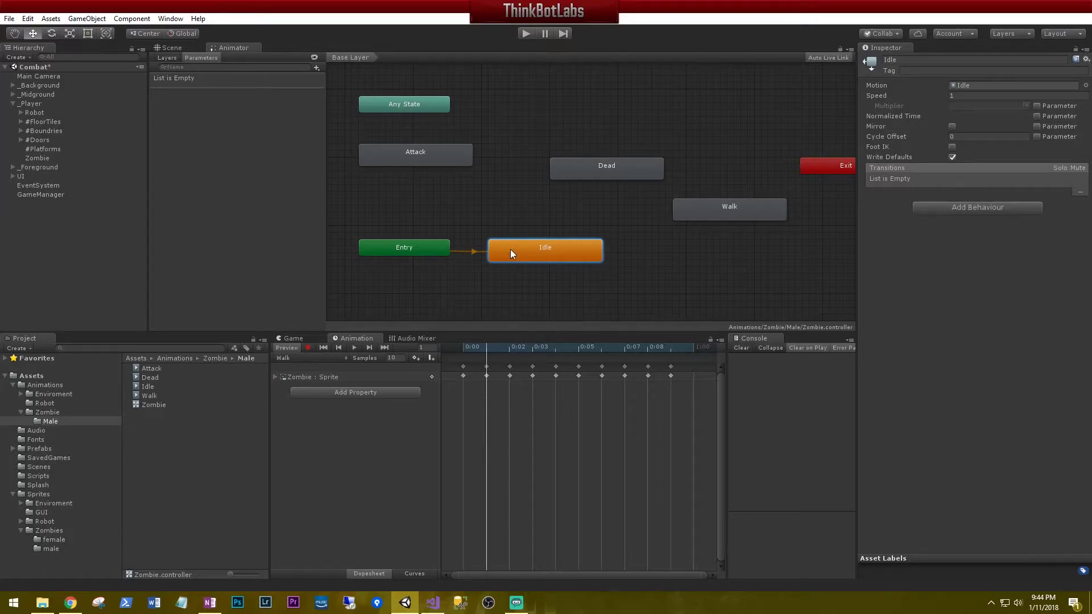
# Step: Place the Walk state level with Idle and create transitions between Idle and Walk in both directions
pyautogui.moveTo(718, 210); pyautogui.dragTo(697, 247)
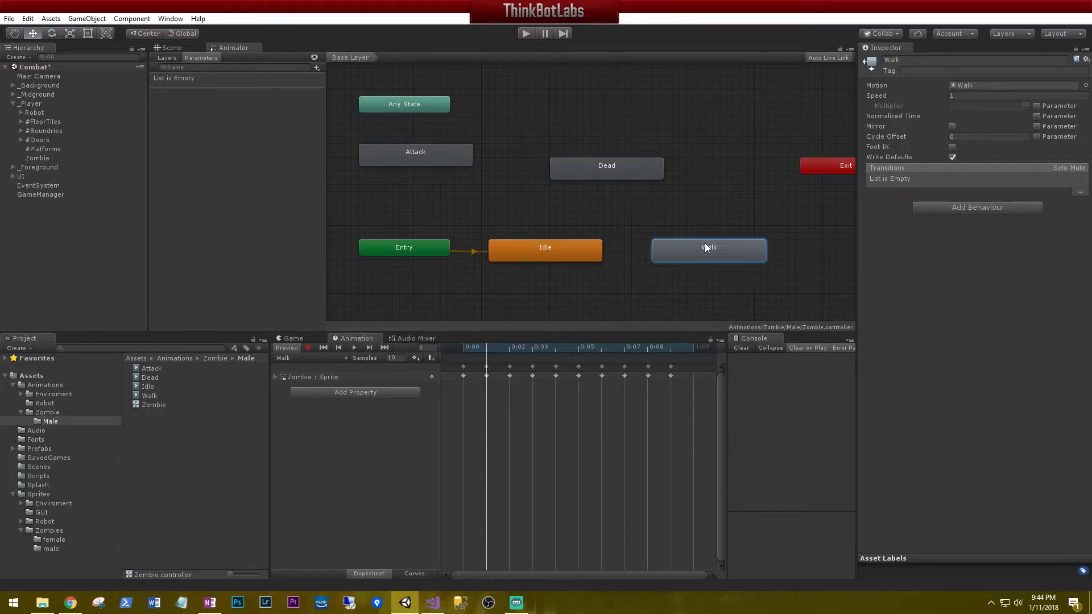
pyautogui.rightClick(580, 252)
pyautogui.click(594, 254)
pyautogui.click(679, 253)
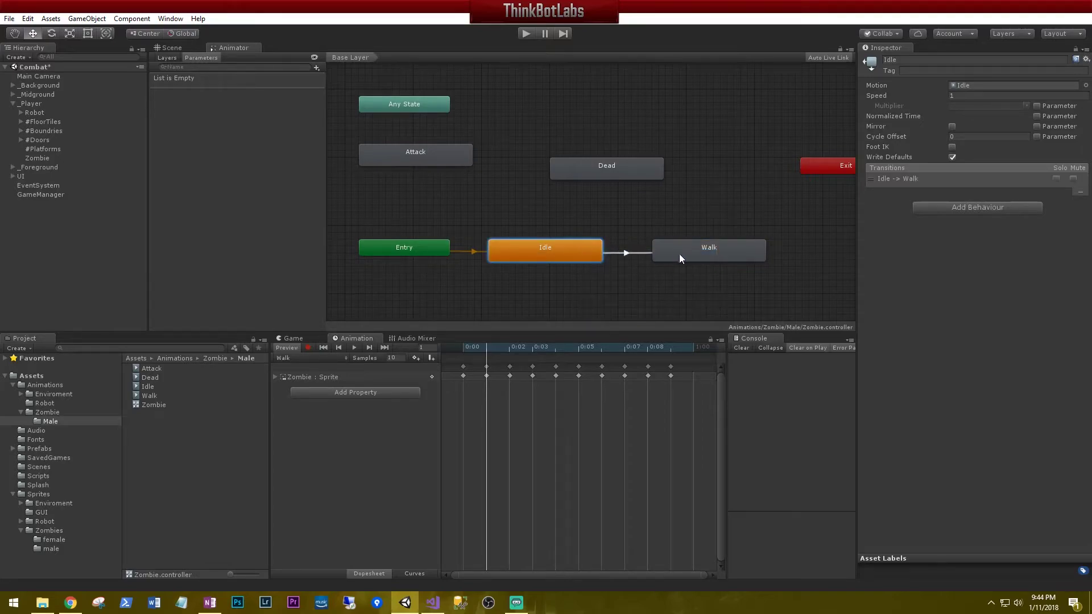
pyautogui.rightClick(698, 255)
pyautogui.click(734, 259)
pyautogui.click(564, 253)
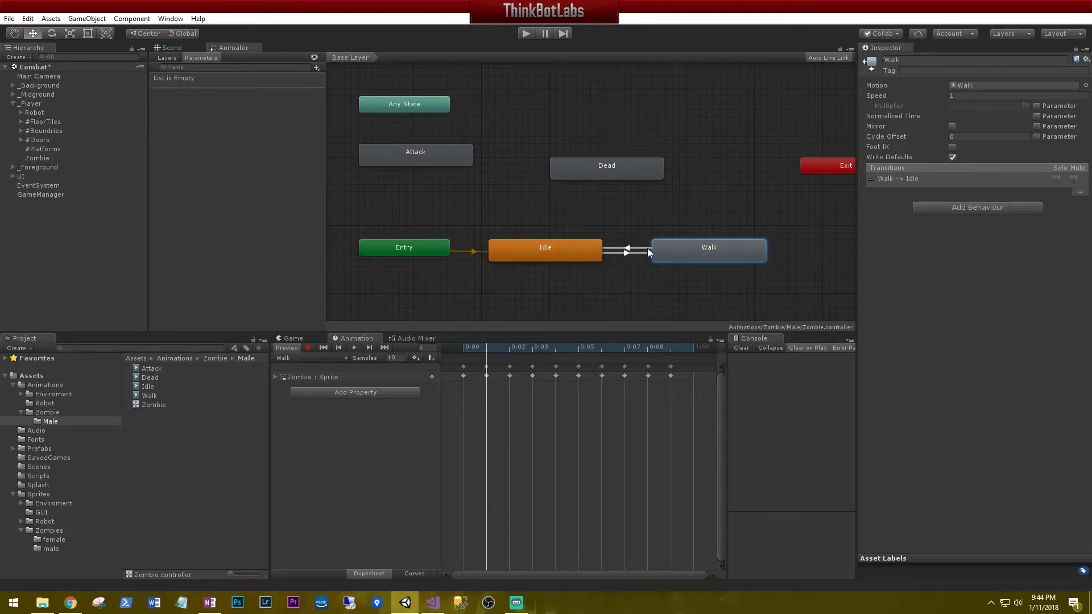
# Step: Position Attack above Idle and Walk with Dead above it, and create transitions between Walk and Attack in both directions
pyautogui.moveTo(630, 179); pyautogui.dragTo(609, 104)
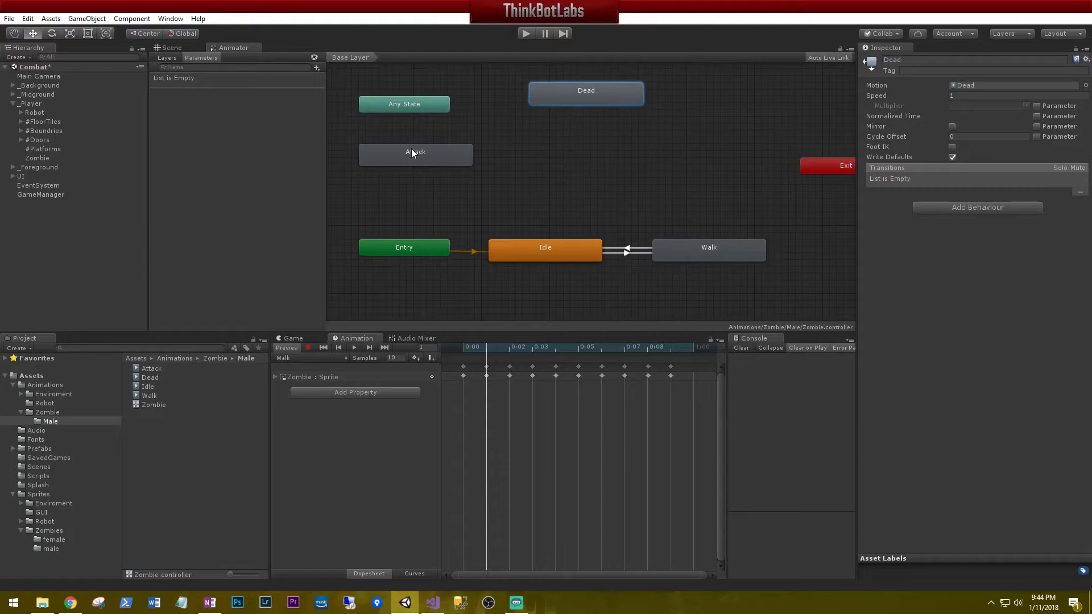
pyautogui.moveTo(411, 149); pyautogui.dragTo(616, 156)
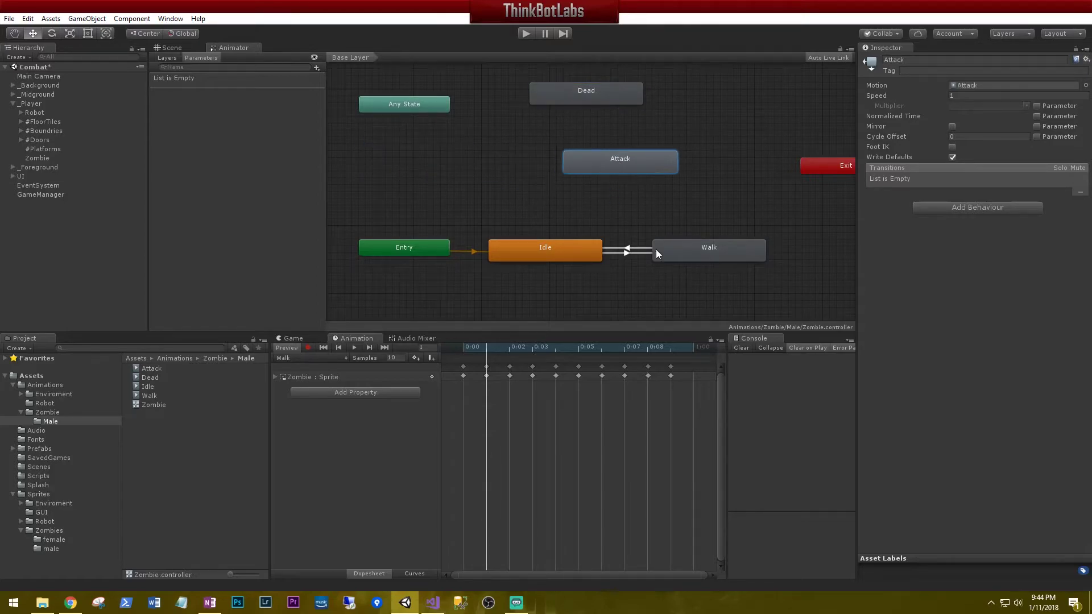
pyautogui.rightClick(684, 244)
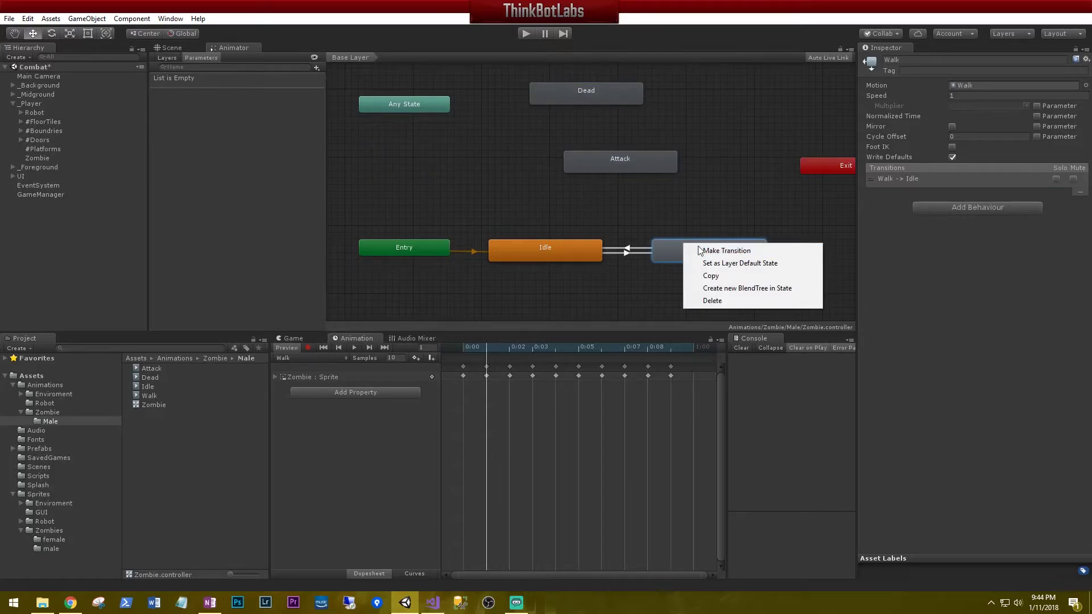
pyautogui.click(710, 250)
pyautogui.click(647, 167)
pyautogui.rightClick(642, 165)
pyautogui.click(685, 173)
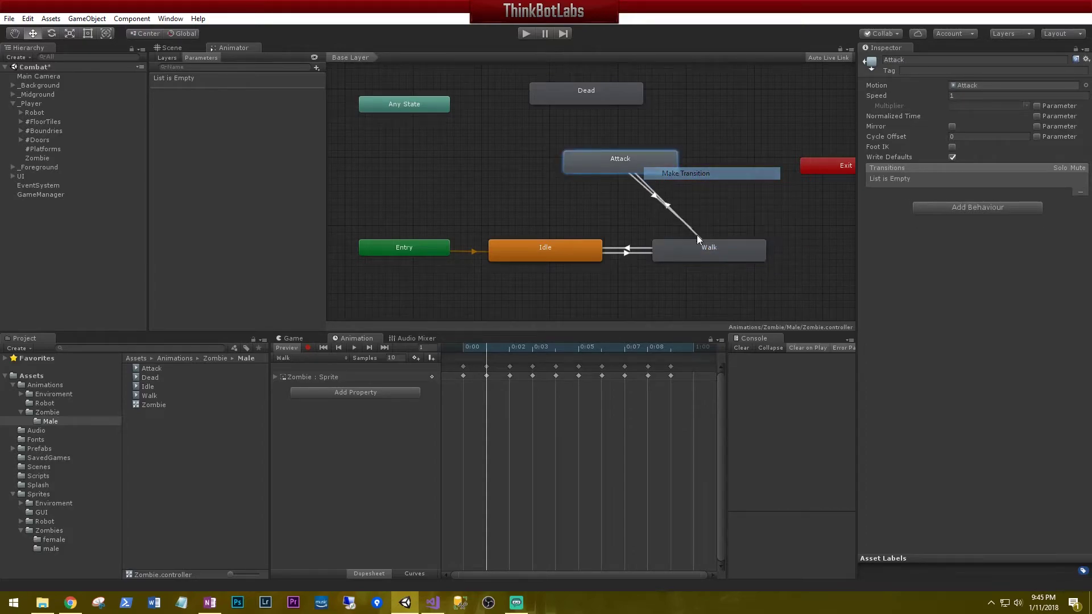
pyautogui.click(711, 249)
# Step: Create transitions between the Attack and Idle states in both directions
pyautogui.rightClick(601, 168)
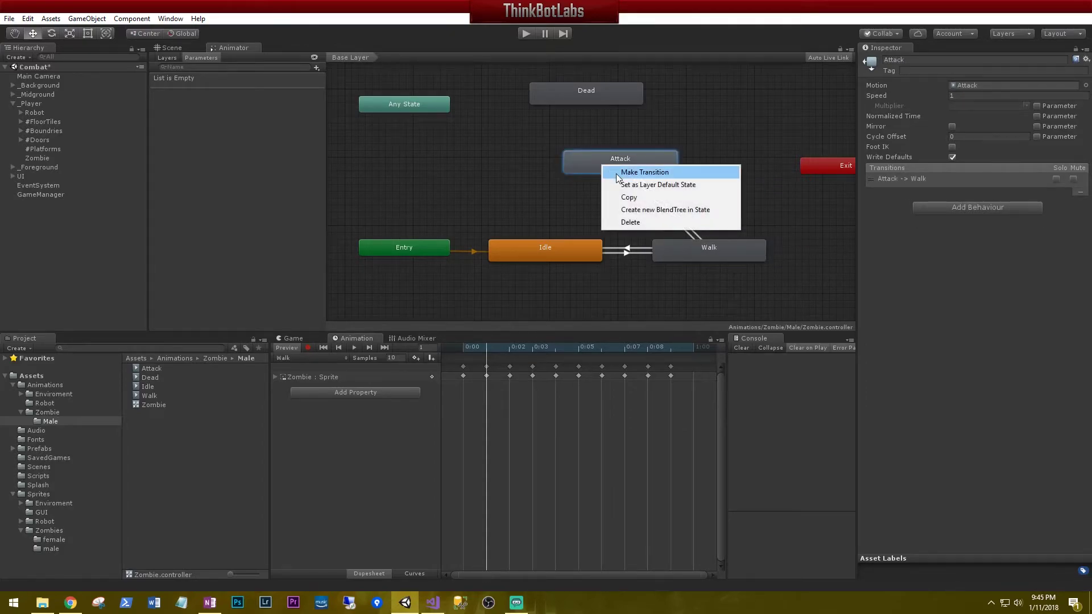
pyautogui.click(615, 173)
pyautogui.click(540, 252)
pyautogui.rightClick(540, 253)
pyautogui.click(571, 255)
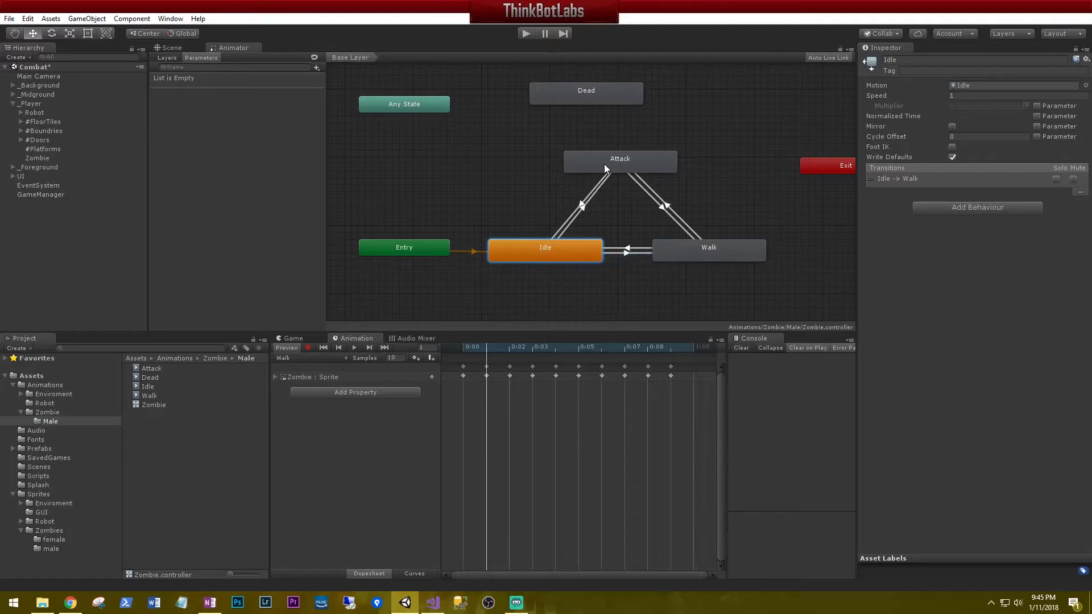
pyautogui.click(606, 163)
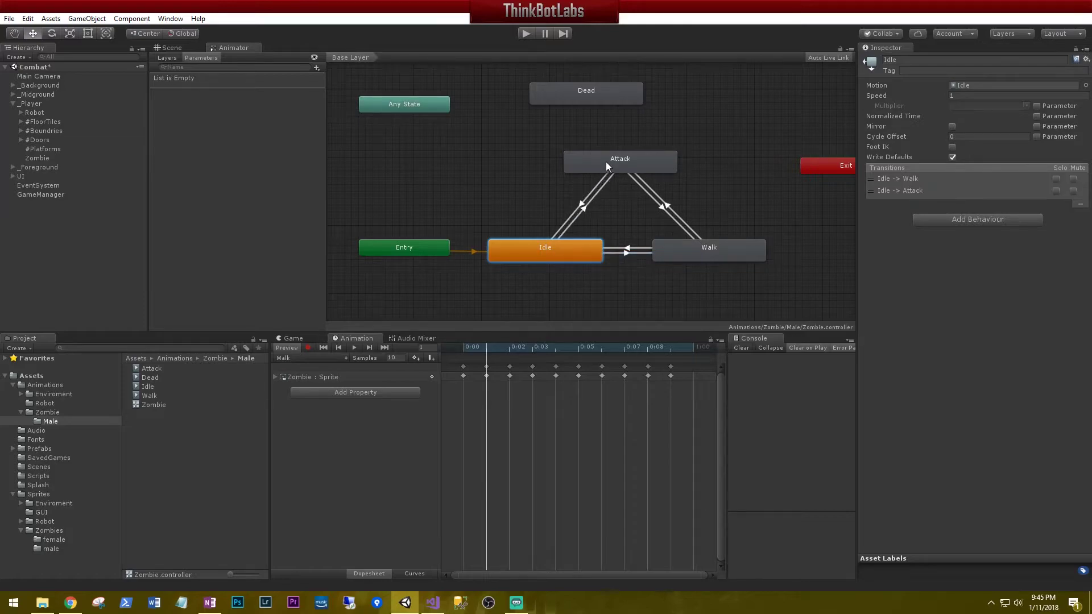
# Step: Move the Dead state below Any State and create a transition from Any State to Dead
pyautogui.click(561, 101)
pyautogui.moveTo(595, 93); pyautogui.dragTo(476, 173)
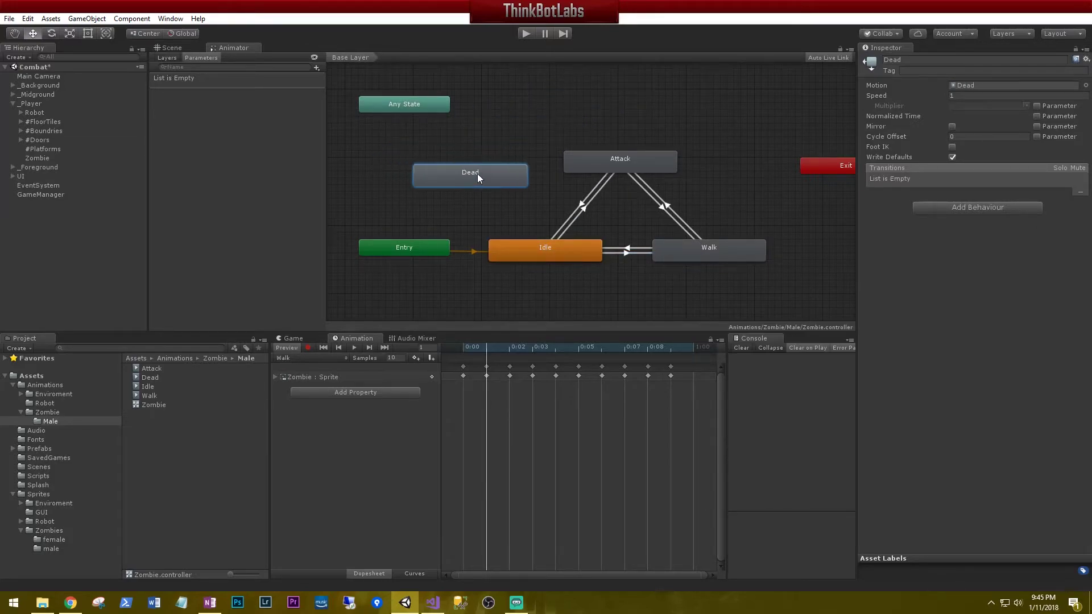
pyautogui.click(402, 106)
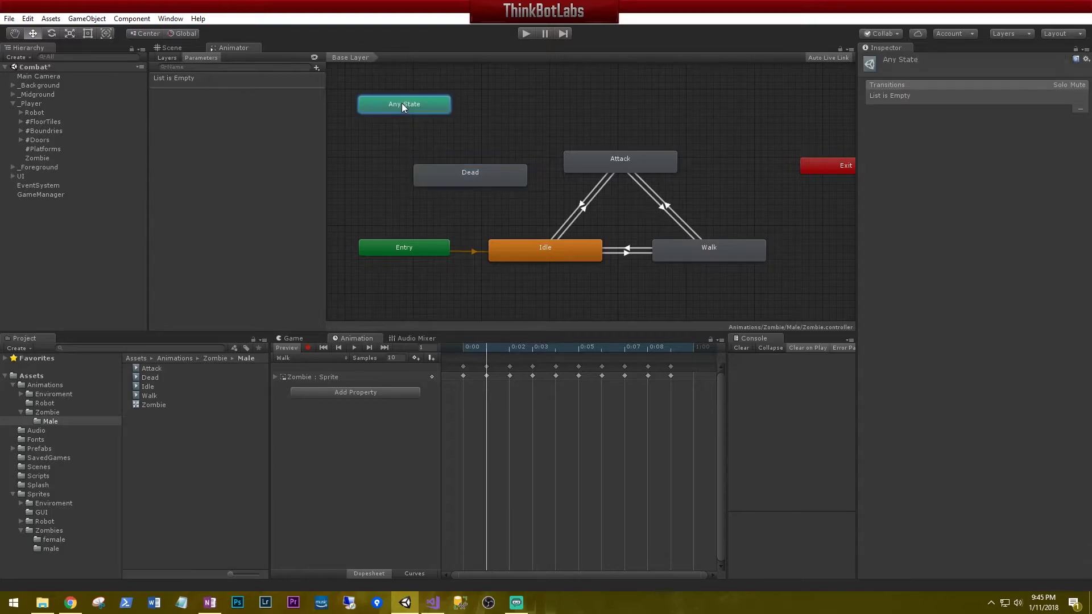
pyautogui.rightClick(403, 107)
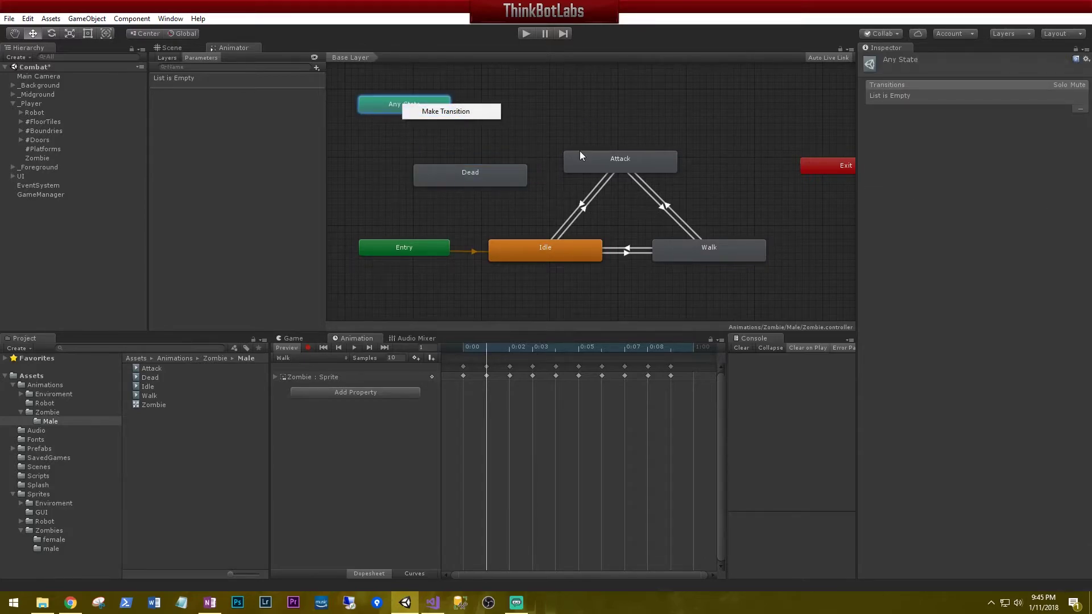
pyautogui.click(441, 112)
pyautogui.click(473, 175)
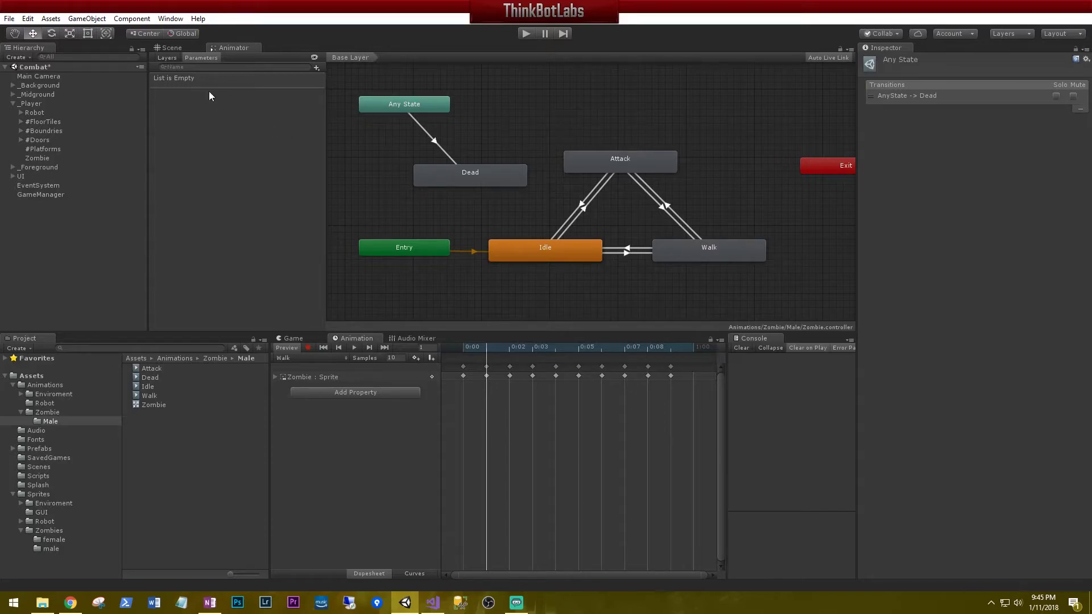
# Step: Add two Bool parameters named IsWalking and IsDead to the Zombie controller
pyautogui.click(317, 67)
pyautogui.click(323, 107)
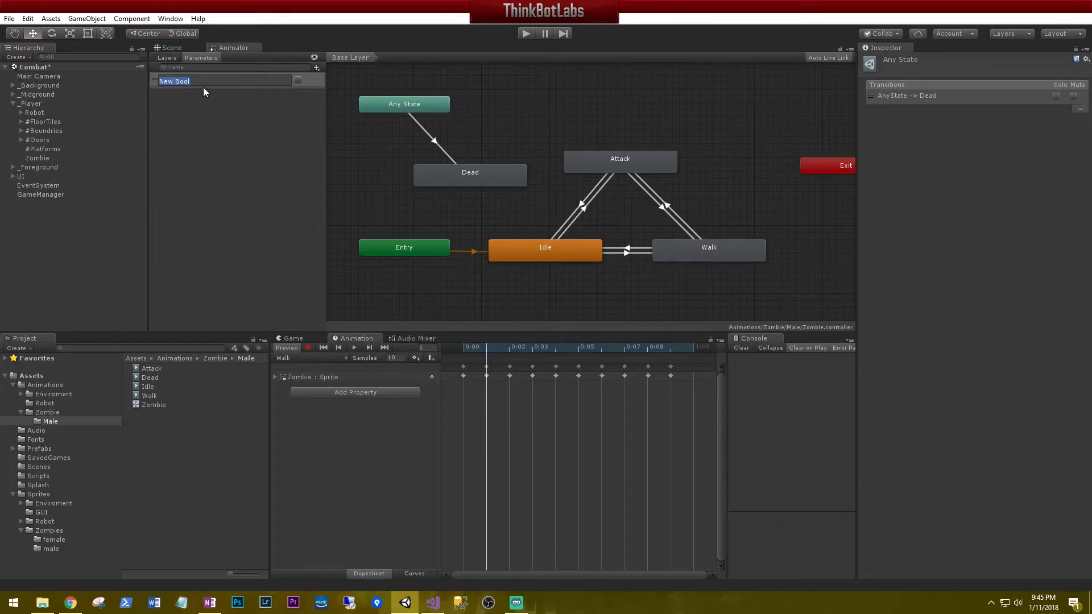
pyautogui.write('IsWalking')
pyautogui.press('Return')
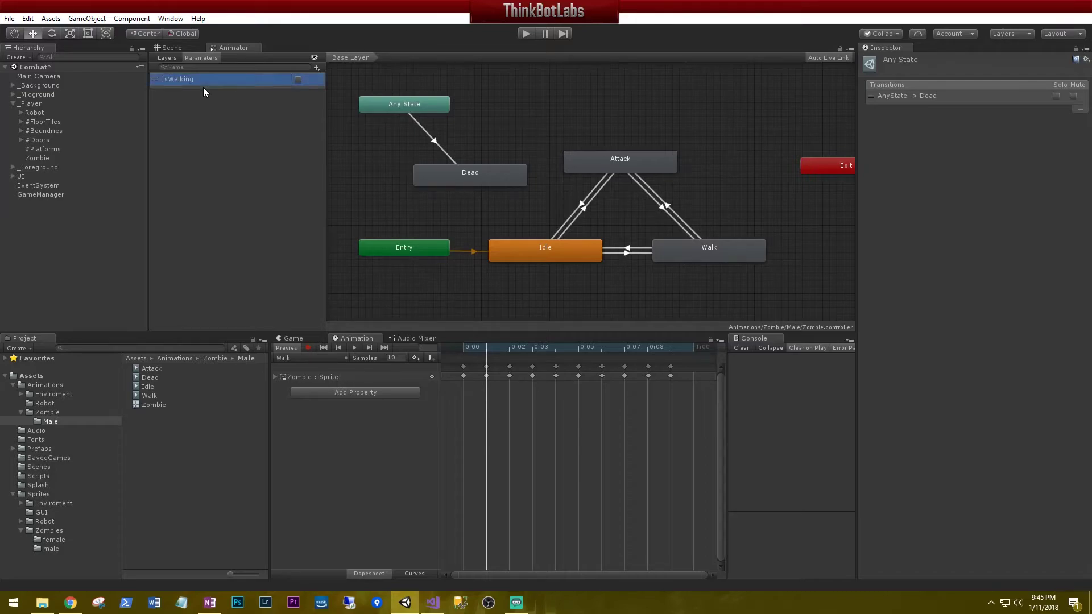
pyautogui.click(316, 67)
pyautogui.click(324, 106)
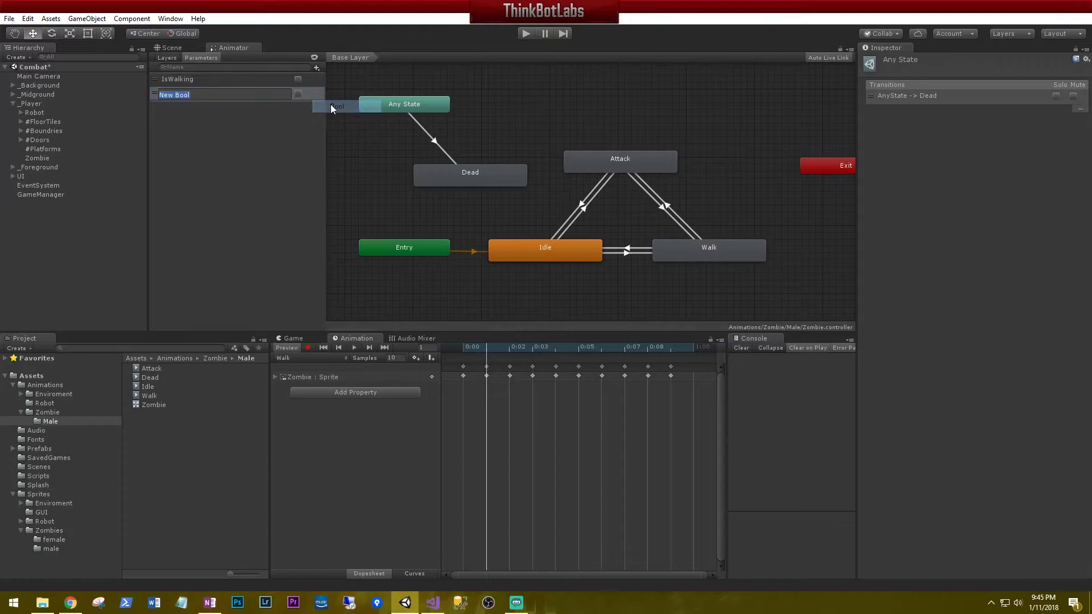
pyautogui.write('Is')
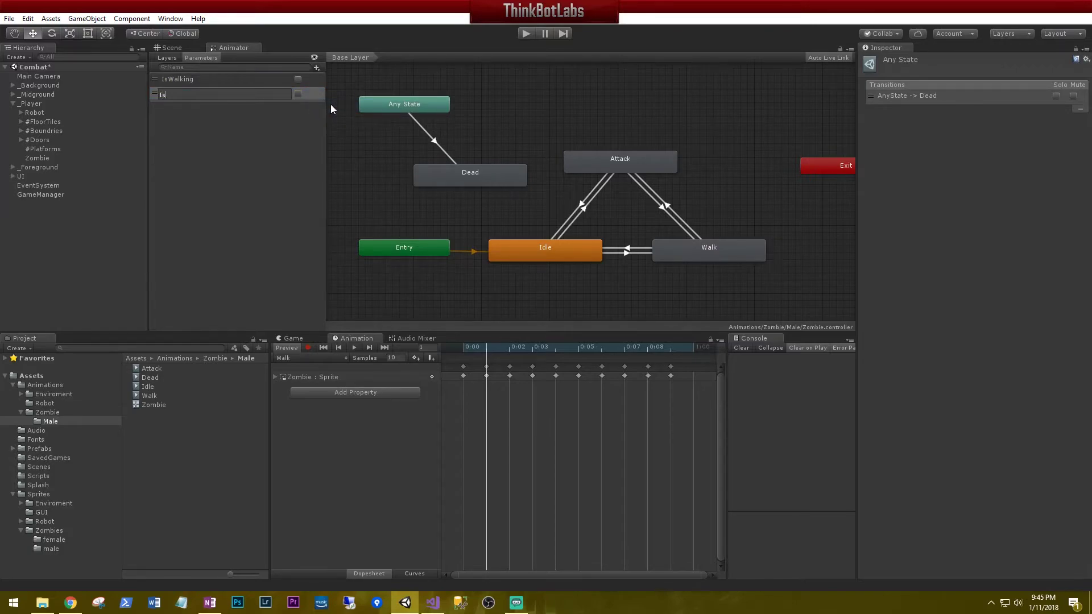
pyautogui.write('Dead')
pyautogui.press('Return')
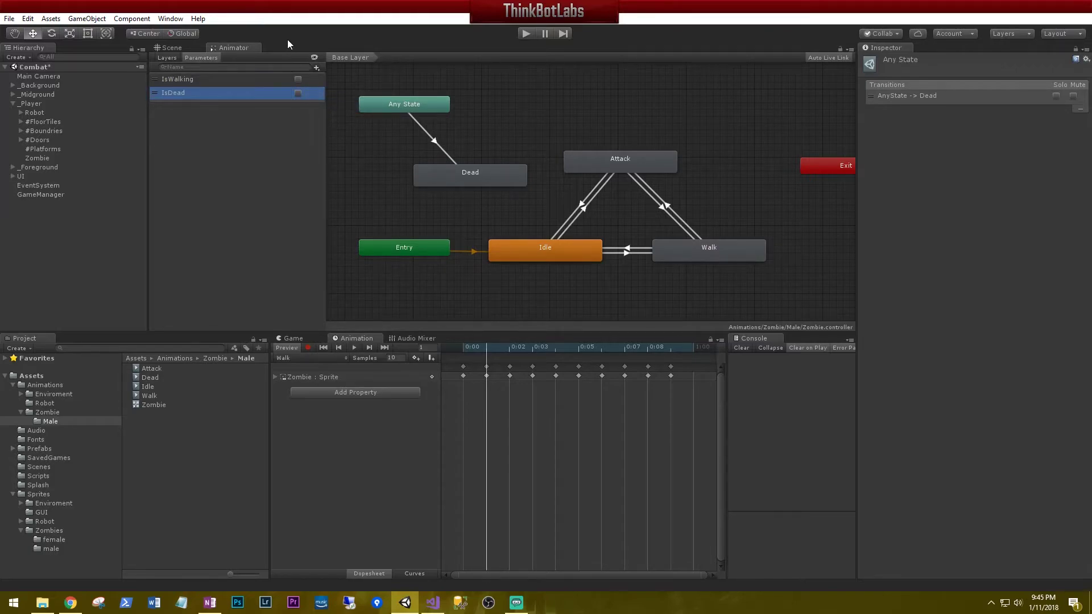
# Step: Add two more Bool parameters named IsAttacking and IsIdle to the controller
pyautogui.click(317, 67)
pyautogui.click(327, 105)
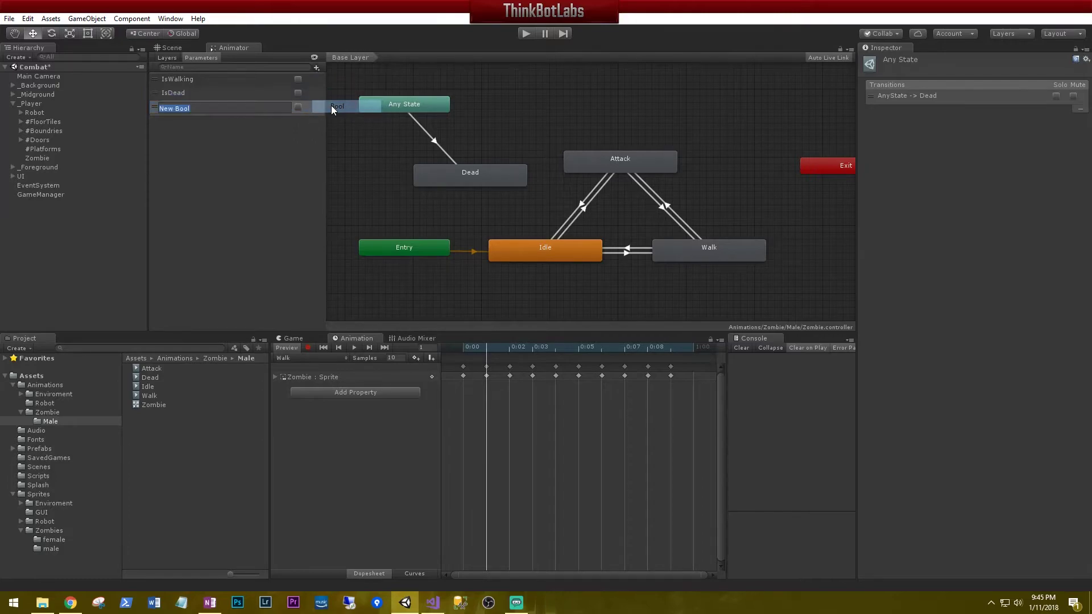
pyautogui.write('IsAttacking')
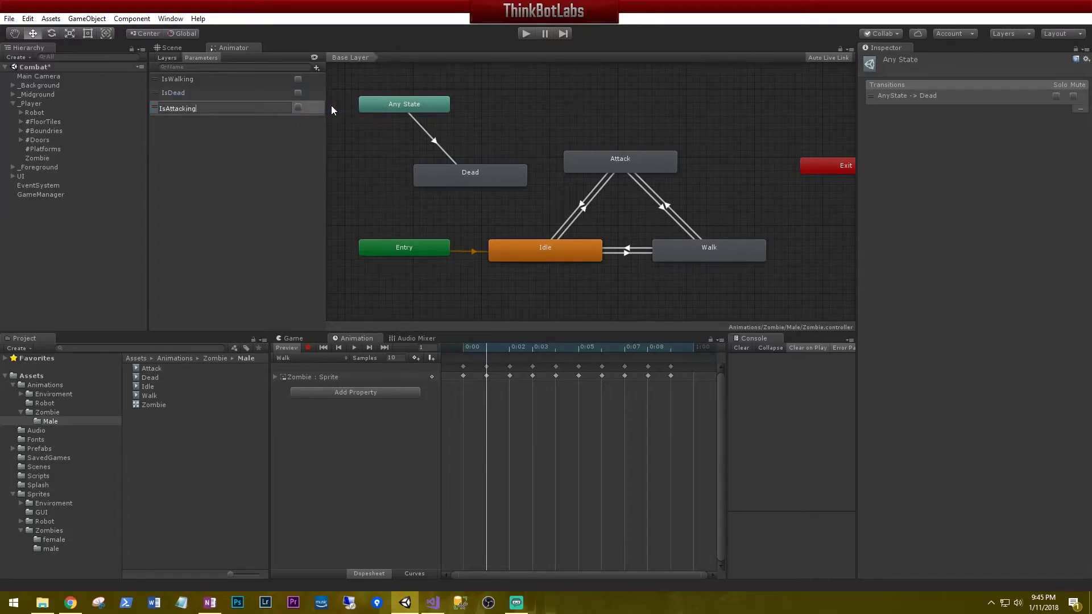
pyautogui.press('Return')
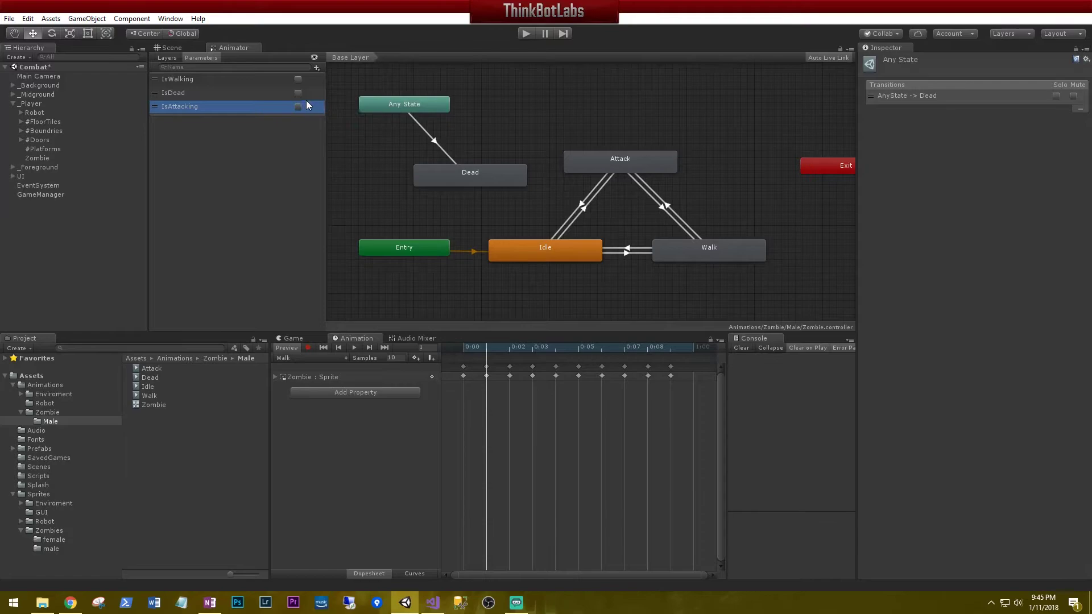
pyautogui.click(316, 69)
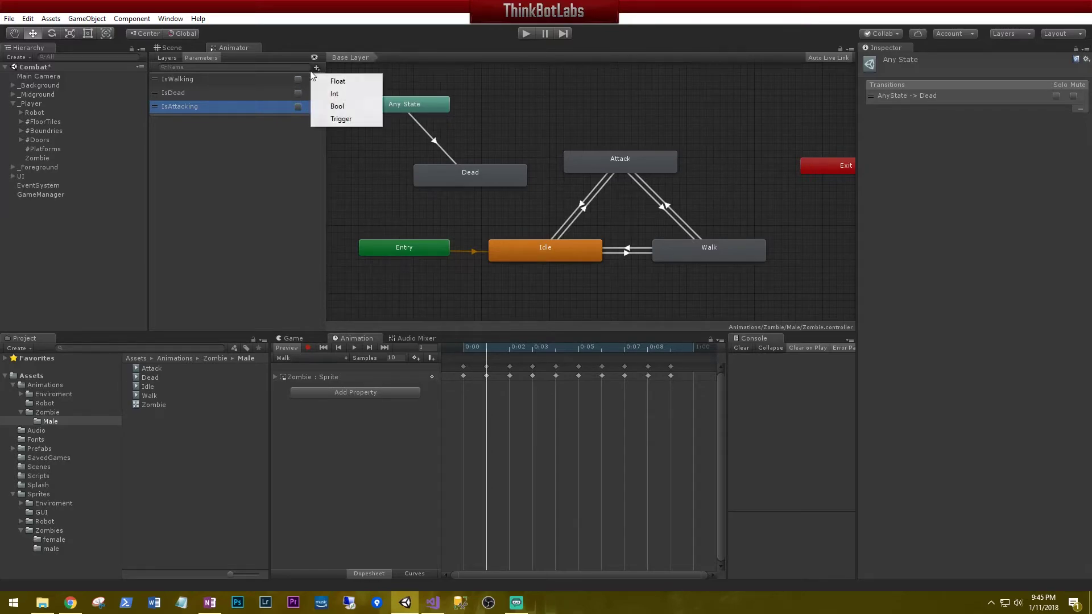
pyautogui.click(328, 105)
pyautogui.write('IsId')
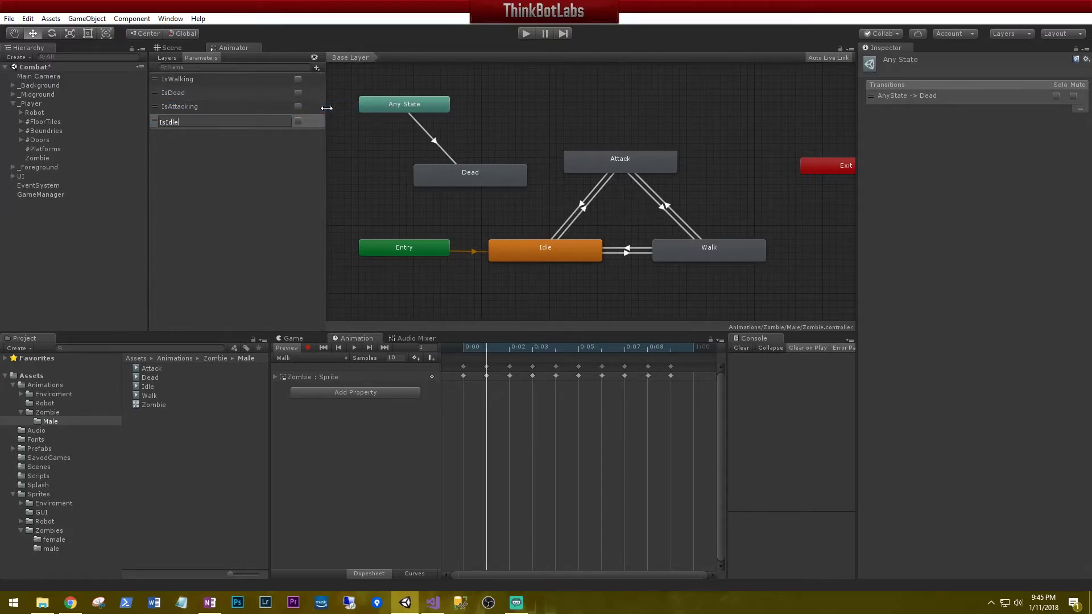
pyautogui.write('le')
pyautogui.press('Return')
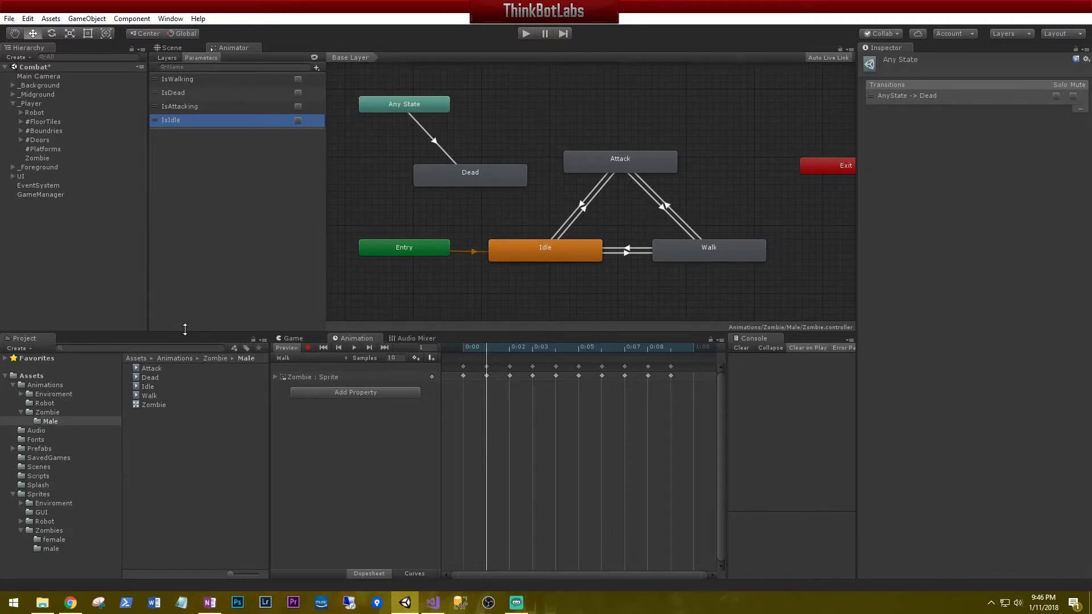
# Step: Turn off Loop Time on the Dead animation clip and check the loop setting of the Attack, Idle and Walk clips
pyautogui.click(150, 368)
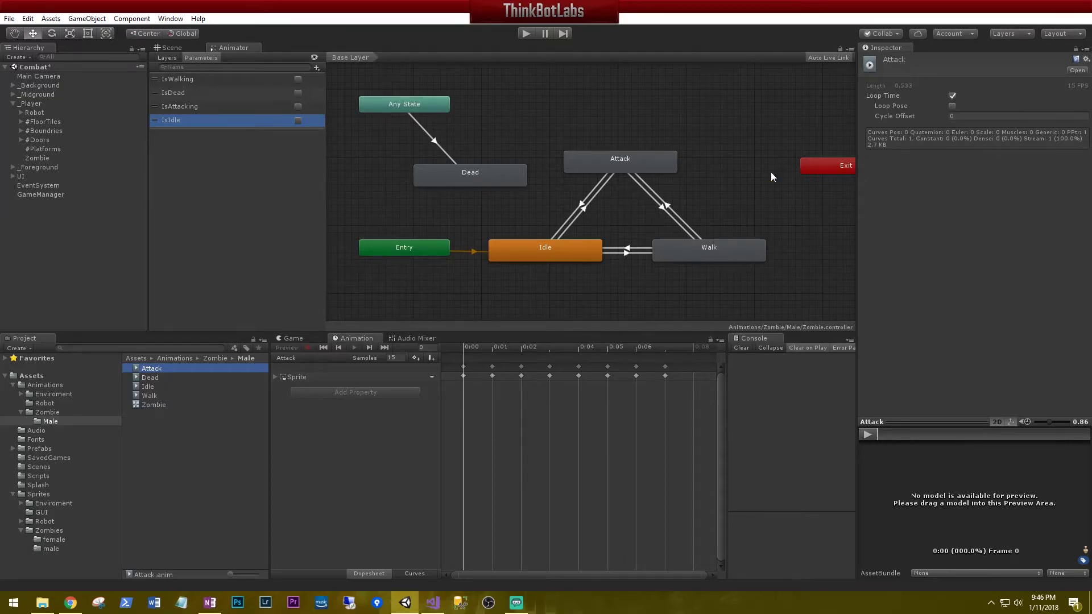
pyautogui.click(147, 377)
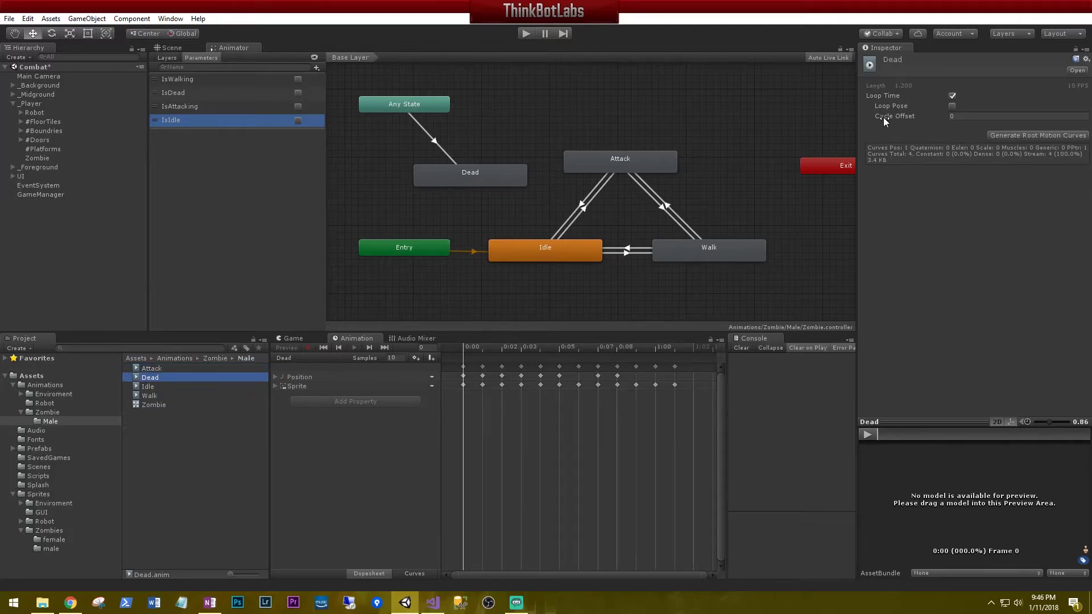
pyautogui.click(952, 96)
pyautogui.click(148, 386)
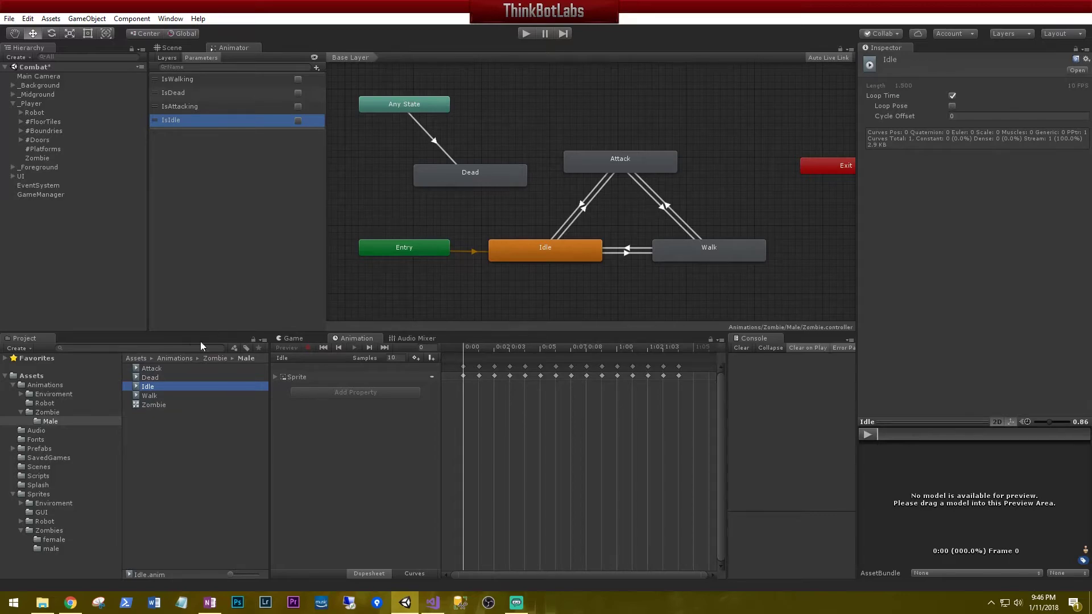
pyautogui.click(147, 396)
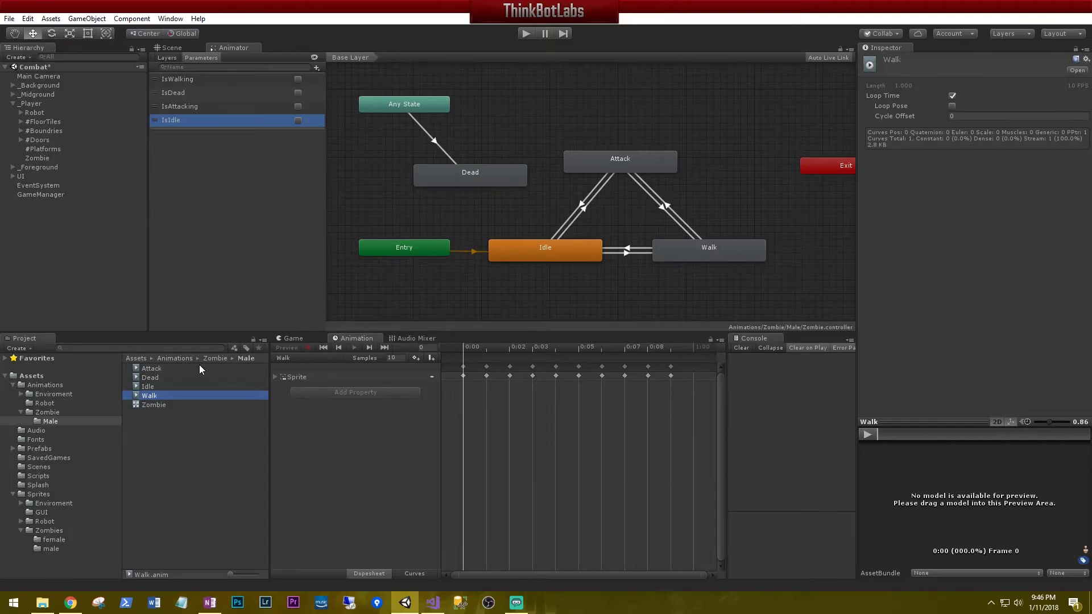
pyautogui.click(159, 379)
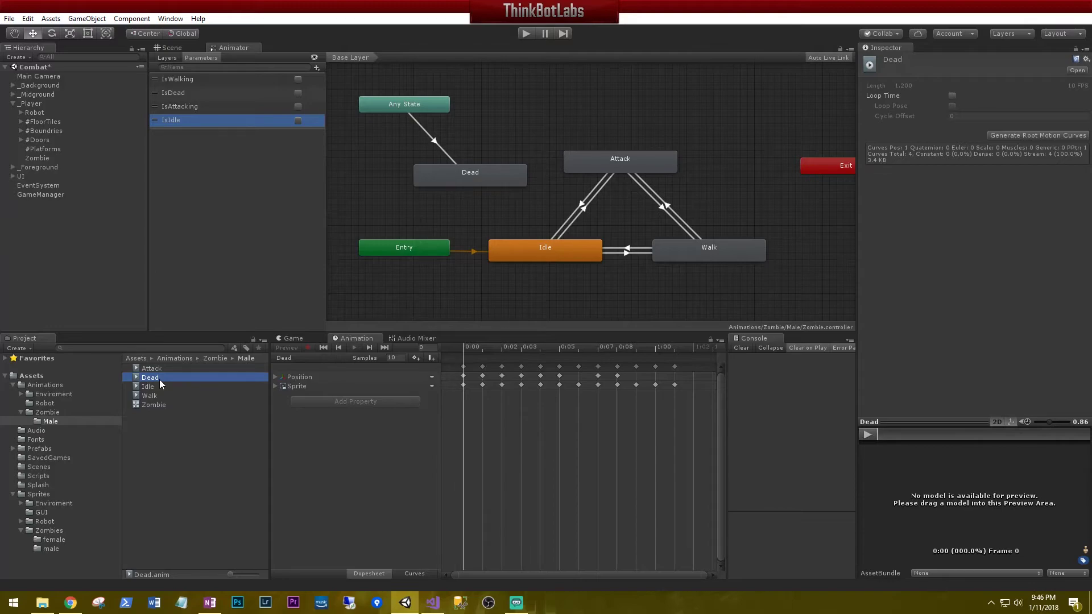
# Step: Add an IsDead true condition to the Any State to Dead transition
pyautogui.click(433, 139)
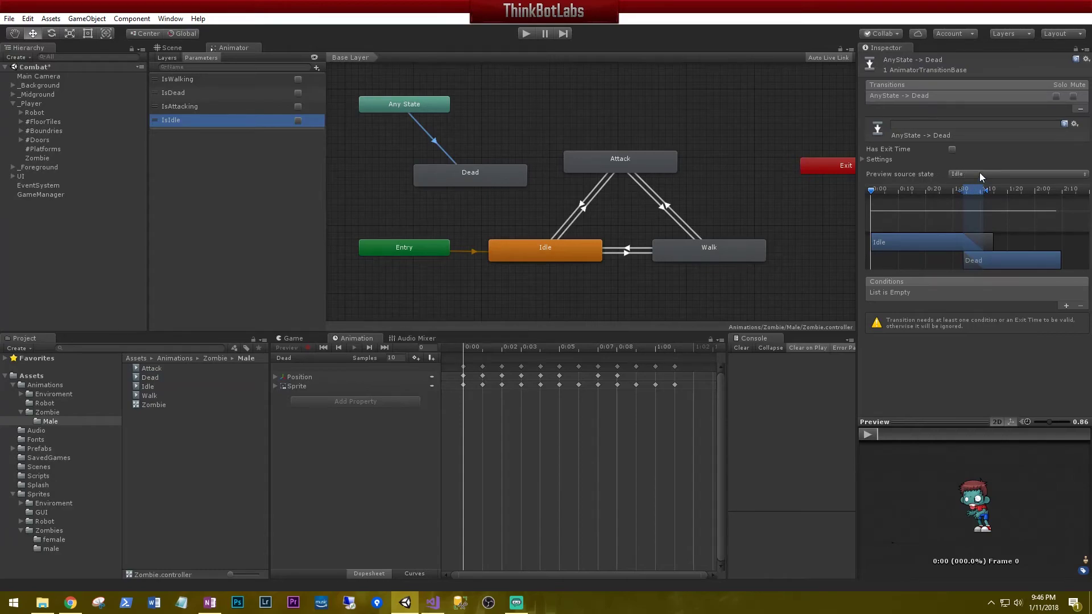
pyautogui.click(1066, 305)
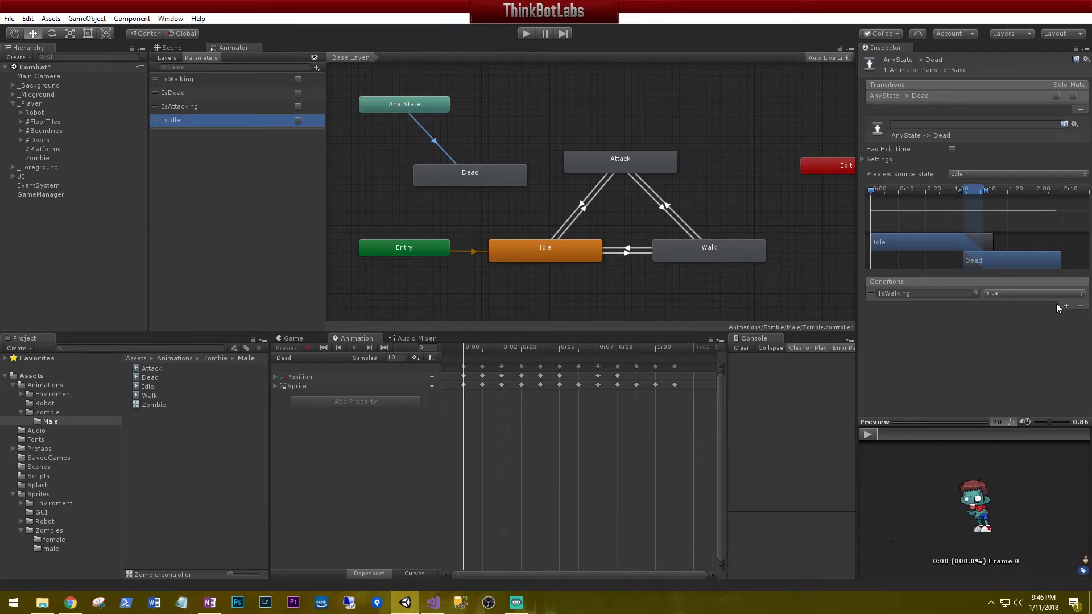
pyautogui.click(963, 295)
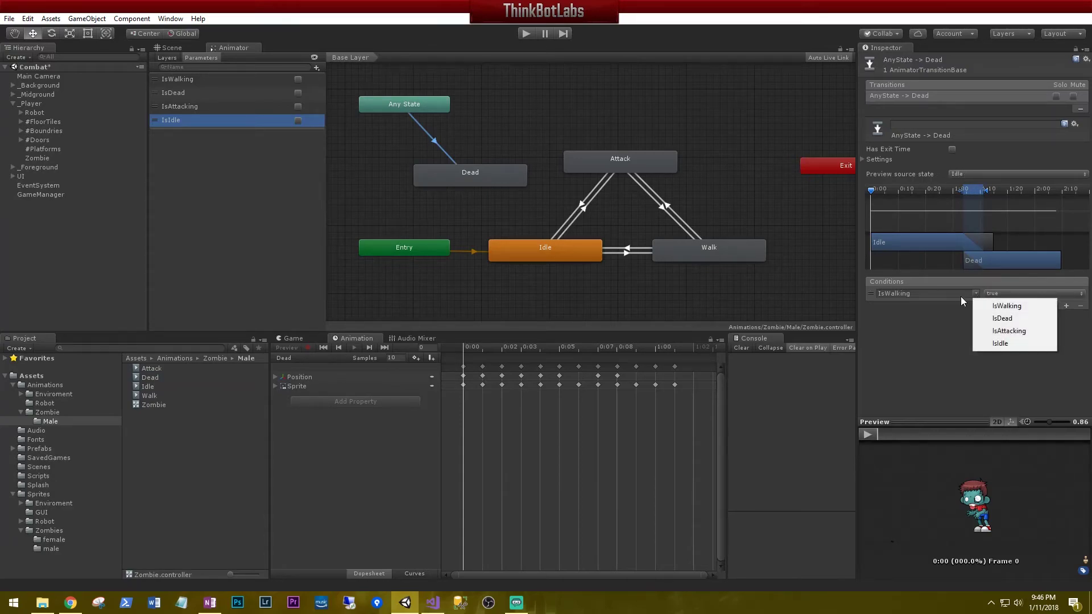
pyautogui.click(989, 319)
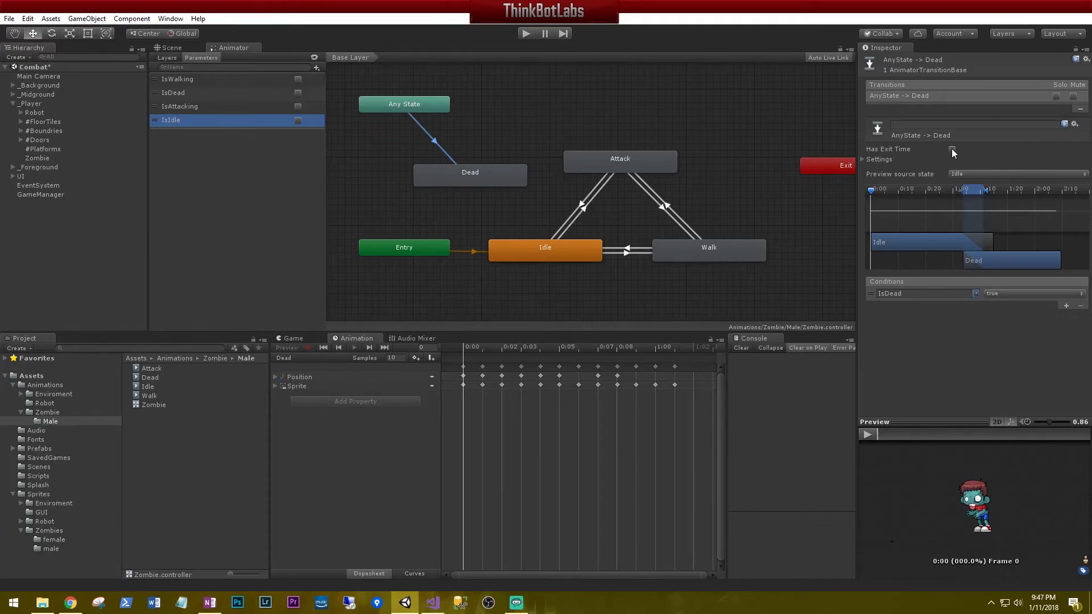
# Step: Disable Has Exit Time on the Idle to Walk transition and add an IsWalking true condition
pyautogui.click(558, 251)
pyautogui.click(626, 253)
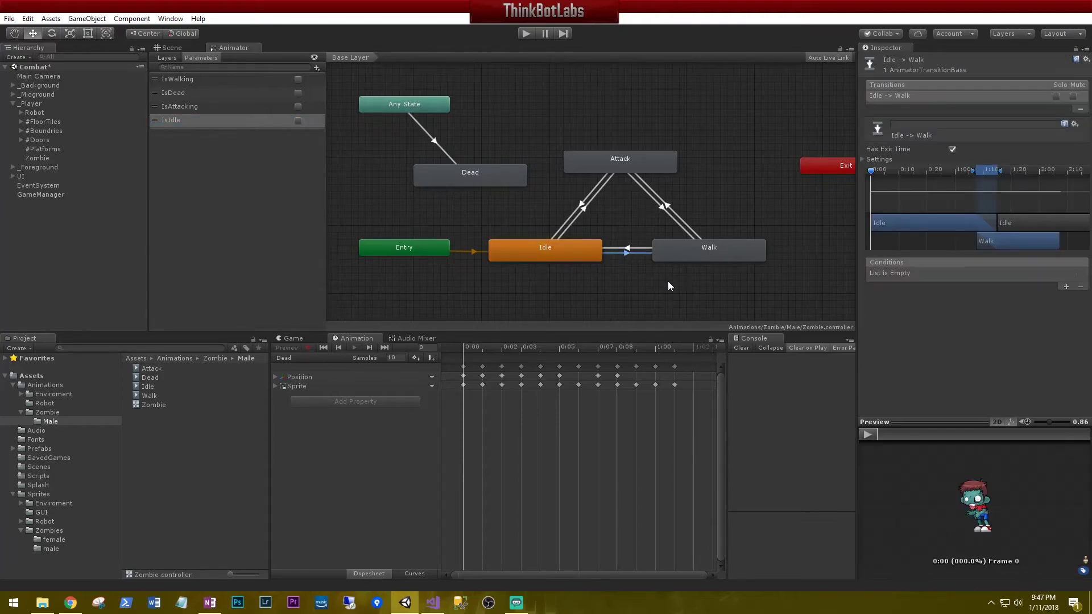
pyautogui.click(952, 149)
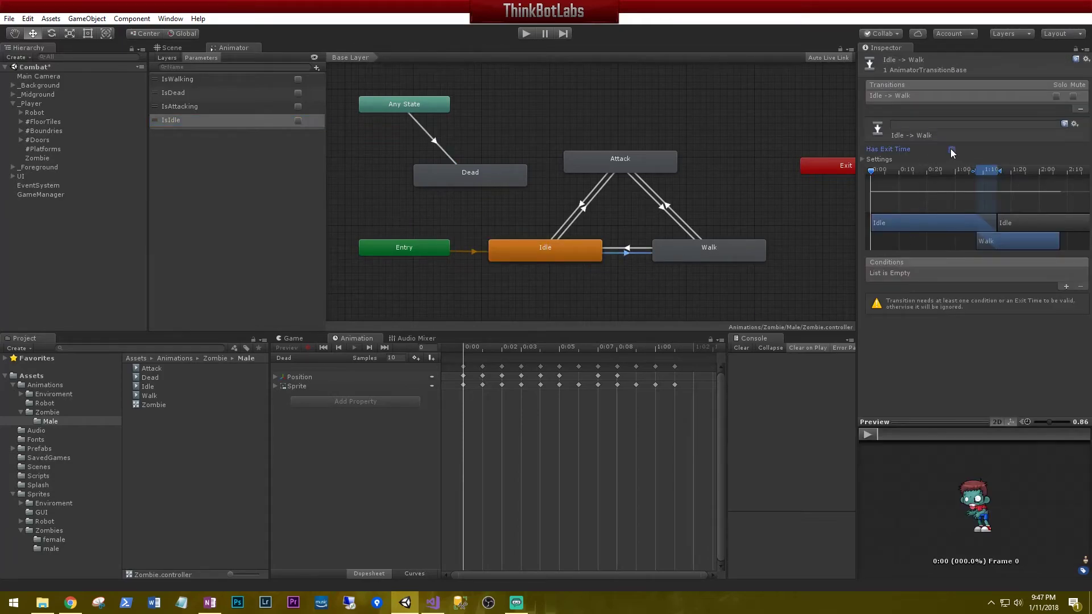
pyautogui.click(1065, 287)
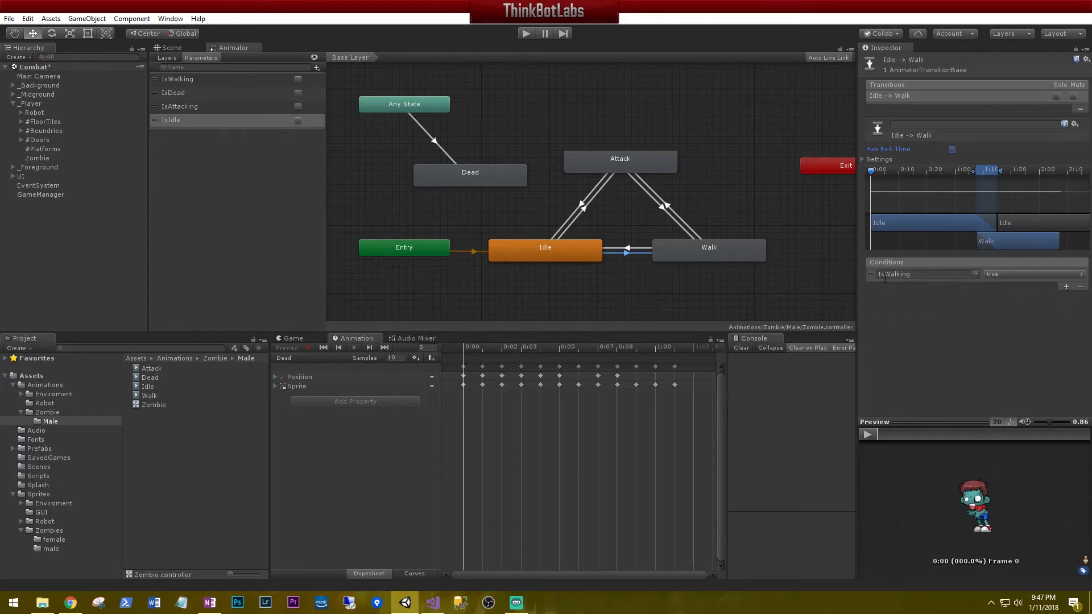
pyautogui.click(885, 277)
pyautogui.click(934, 309)
# Step: Give the Walk to Idle transition an IsIdle true condition and disable its Has Exit Time
pyautogui.click(628, 249)
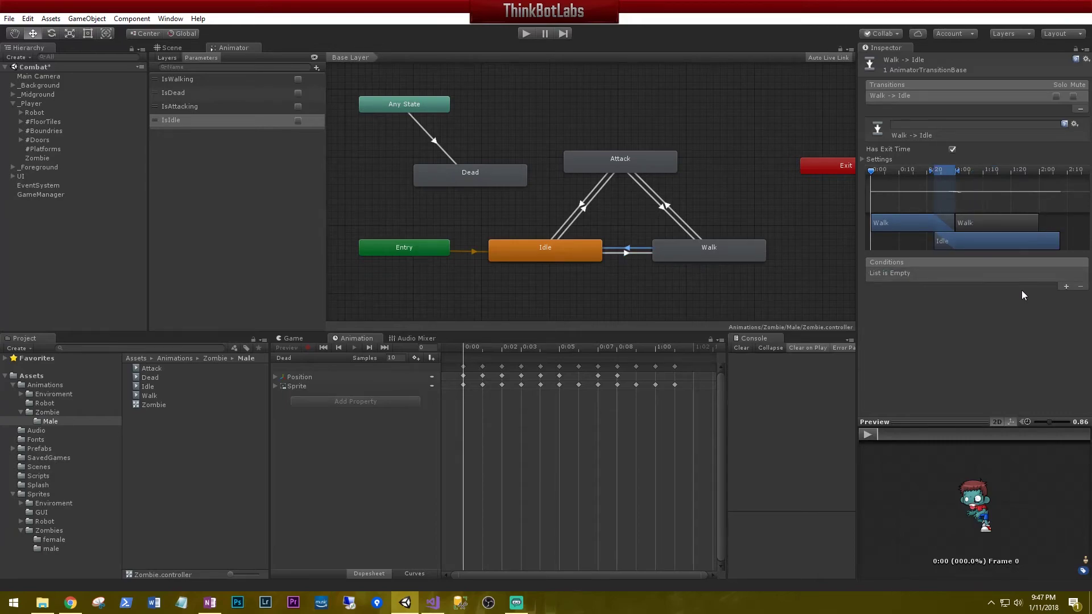
pyautogui.click(1066, 286)
pyautogui.click(966, 273)
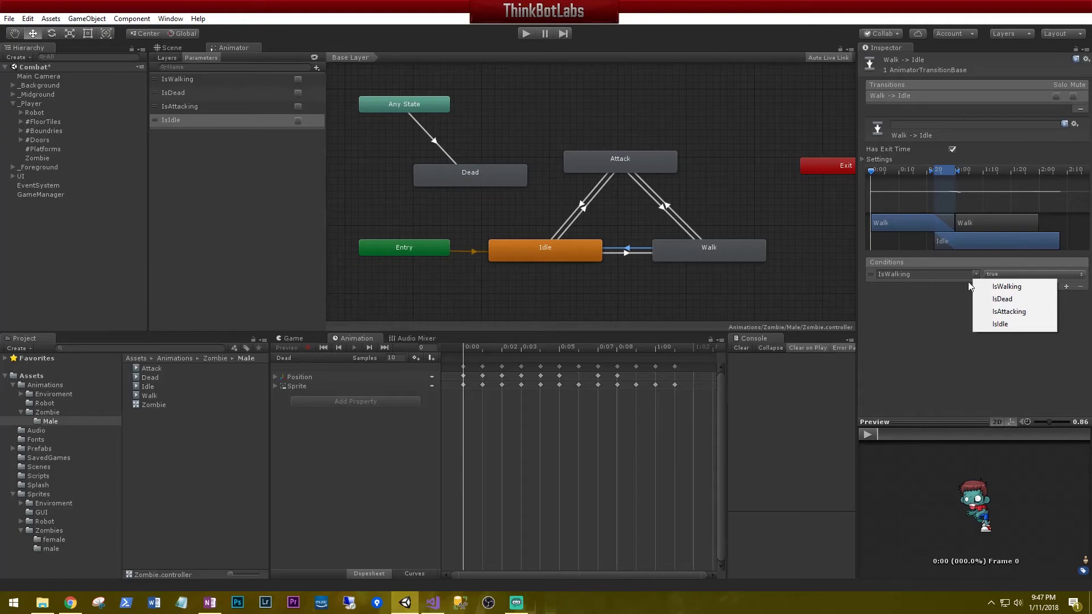
pyautogui.click(983, 323)
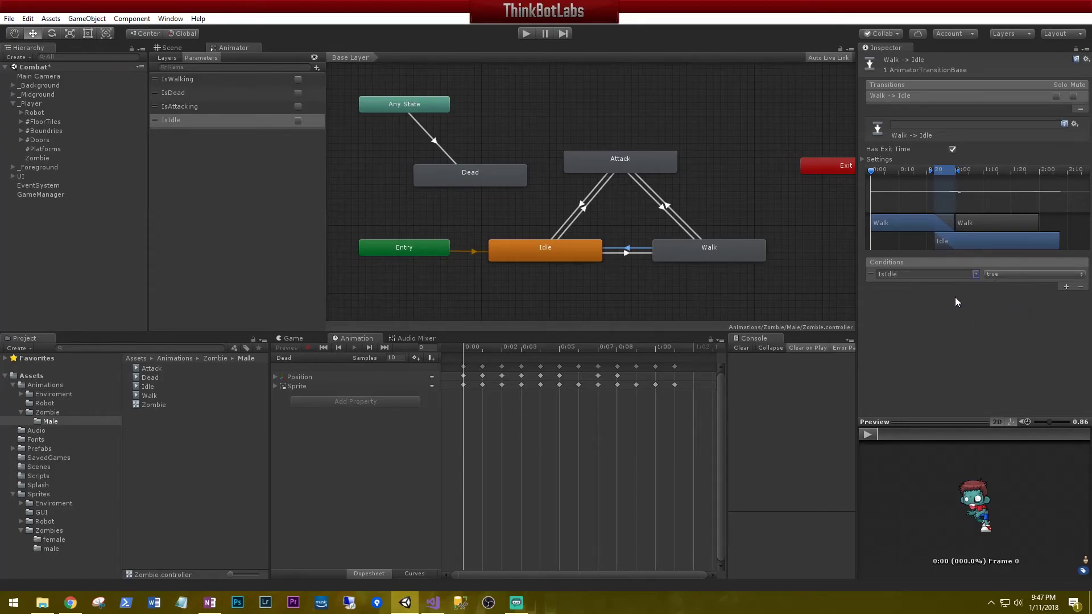
pyautogui.click(677, 203)
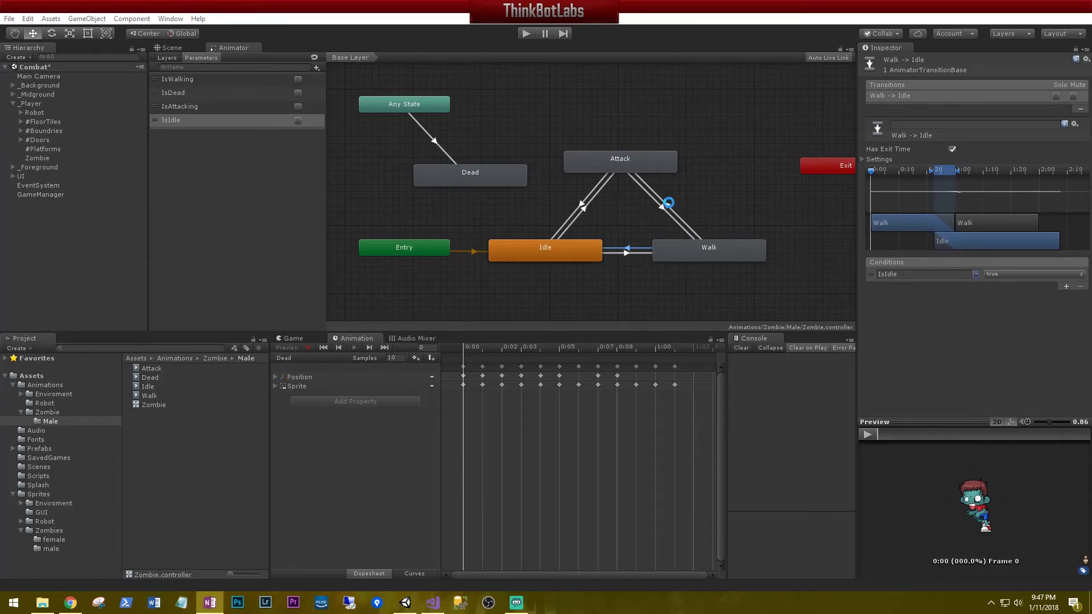
pyautogui.hotkey('ctrl', 'z')
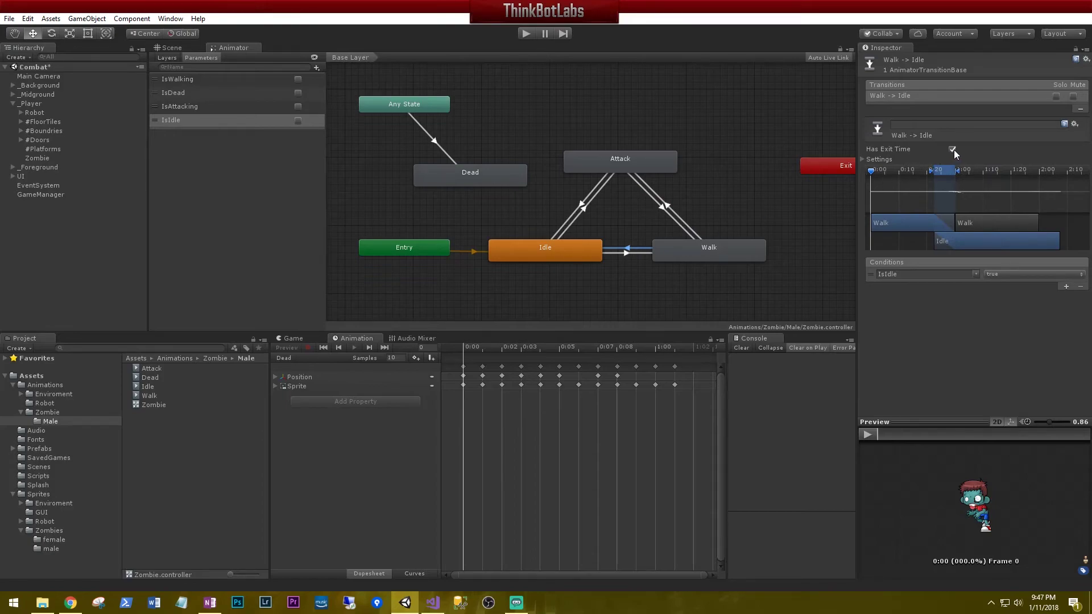
pyautogui.click(952, 149)
# Step: Disable Has Exit Time on the Walk to Attack transition and add an IsAttacking true condition
pyautogui.click(667, 206)
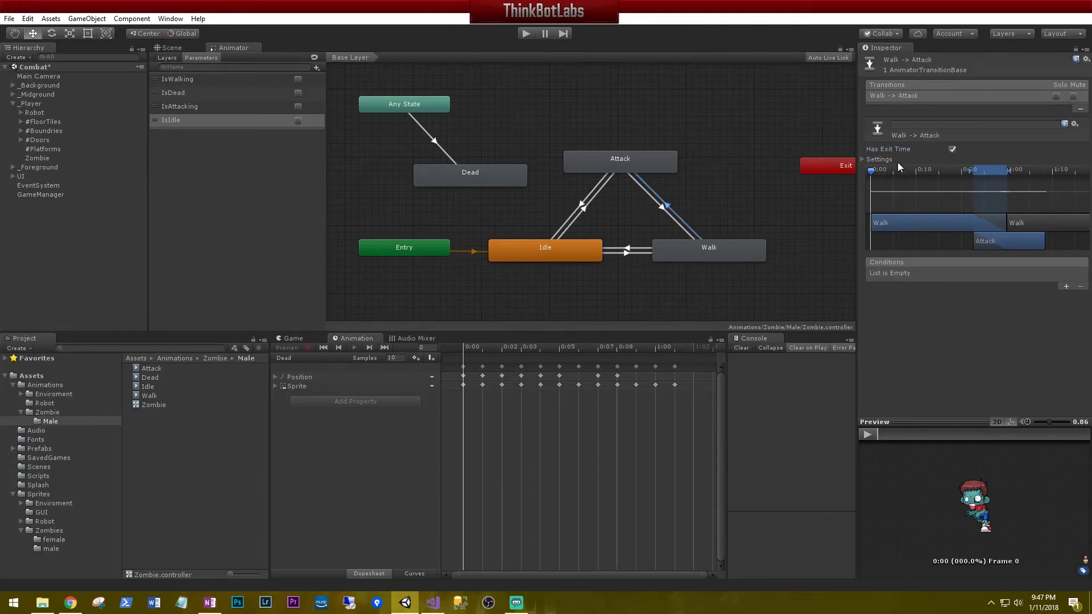
pyautogui.click(952, 149)
pyautogui.click(1066, 288)
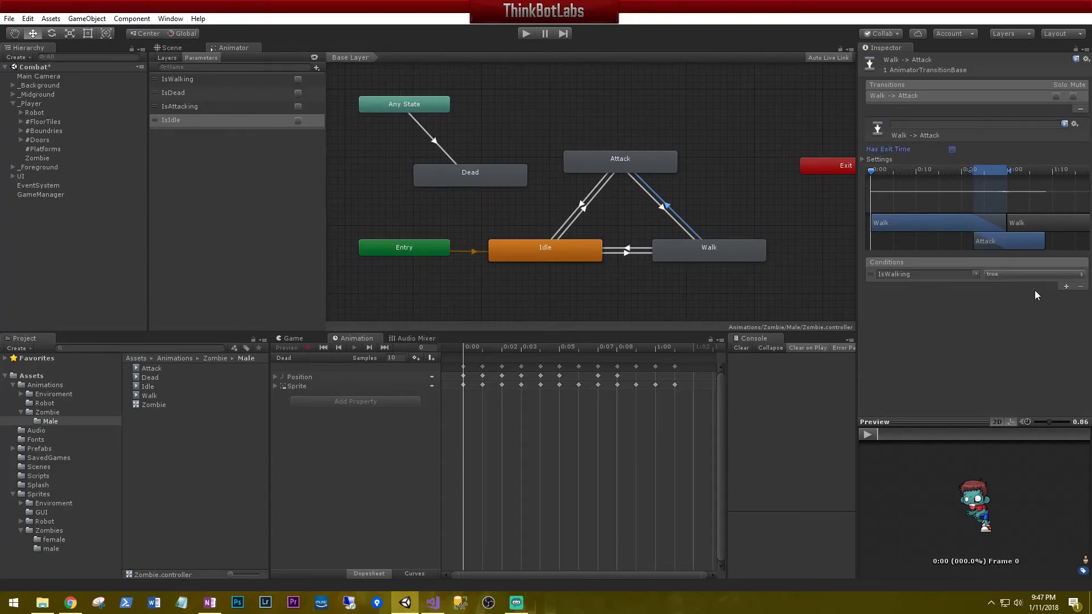
pyautogui.click(966, 278)
pyautogui.click(1003, 313)
# Step: Disable Has Exit Time on the Attack to Walk transition and add an IsWalking true condition
pyautogui.click(659, 208)
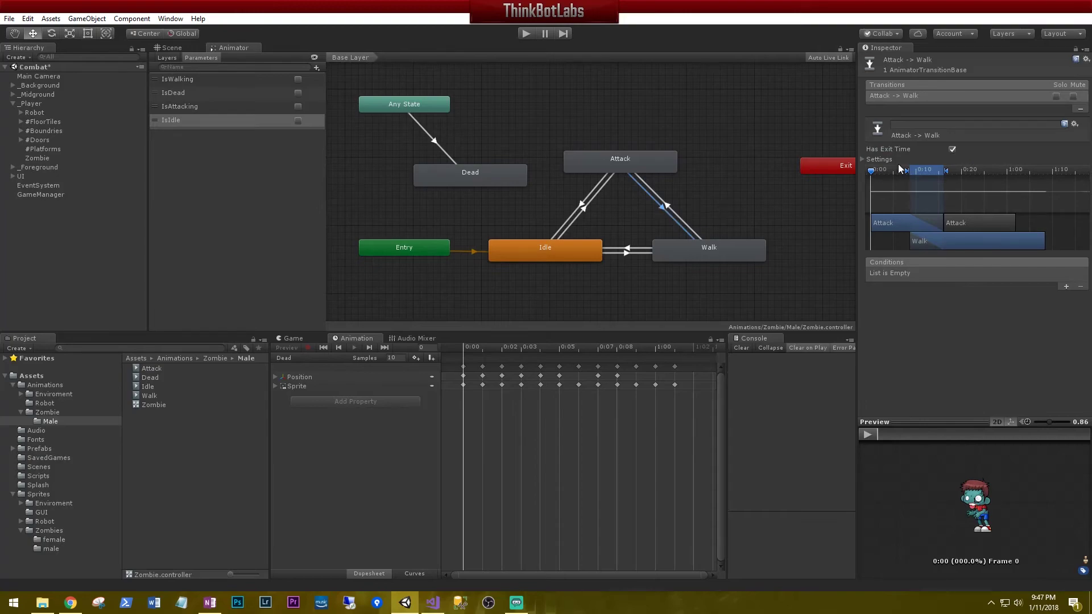
pyautogui.click(952, 149)
pyautogui.click(1065, 286)
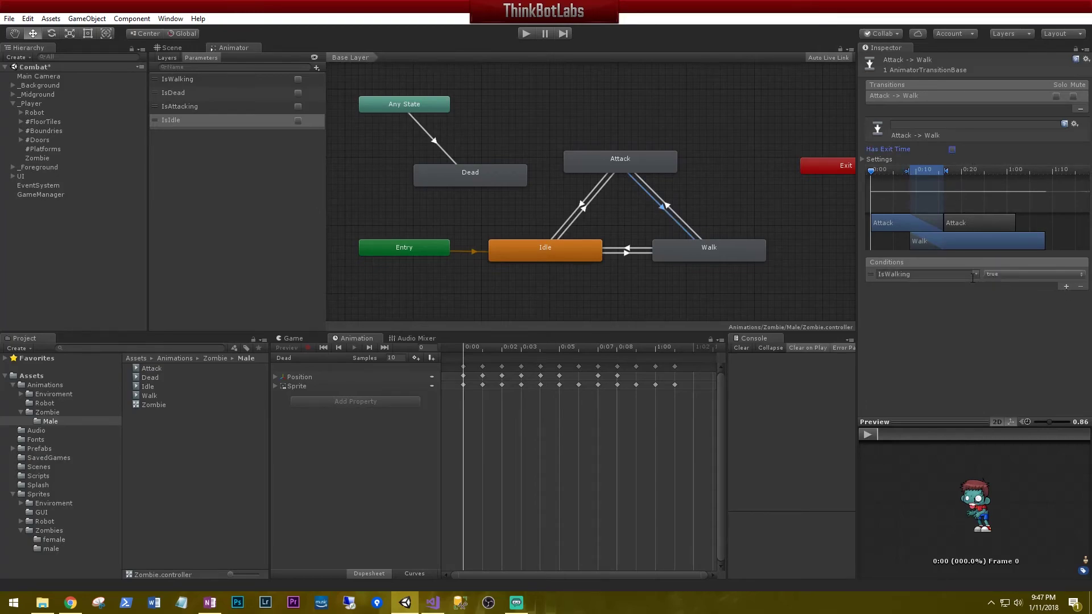
# Step: Disable Has Exit Time on the Idle to Attack transition and add a condition requiring IsAttacking to be true
pyautogui.click(581, 209)
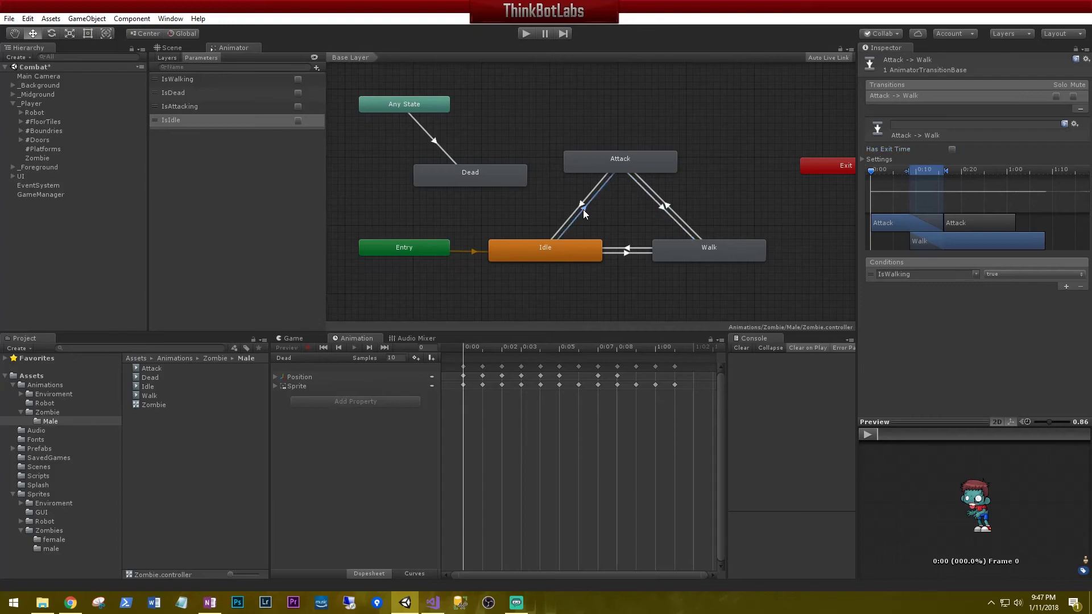
pyautogui.click(951, 149)
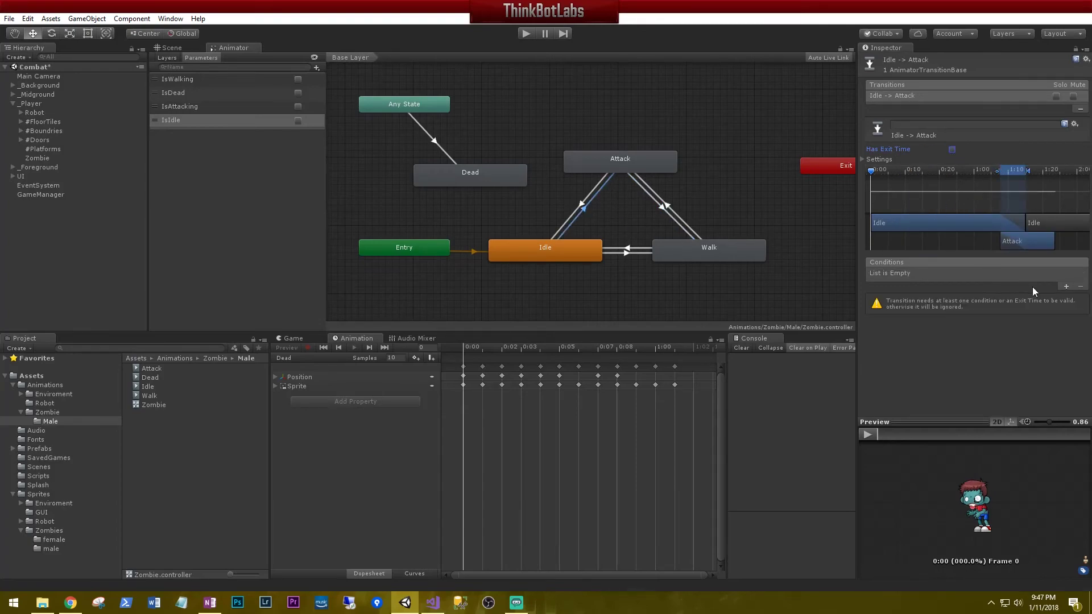
pyautogui.click(1065, 286)
pyautogui.click(976, 273)
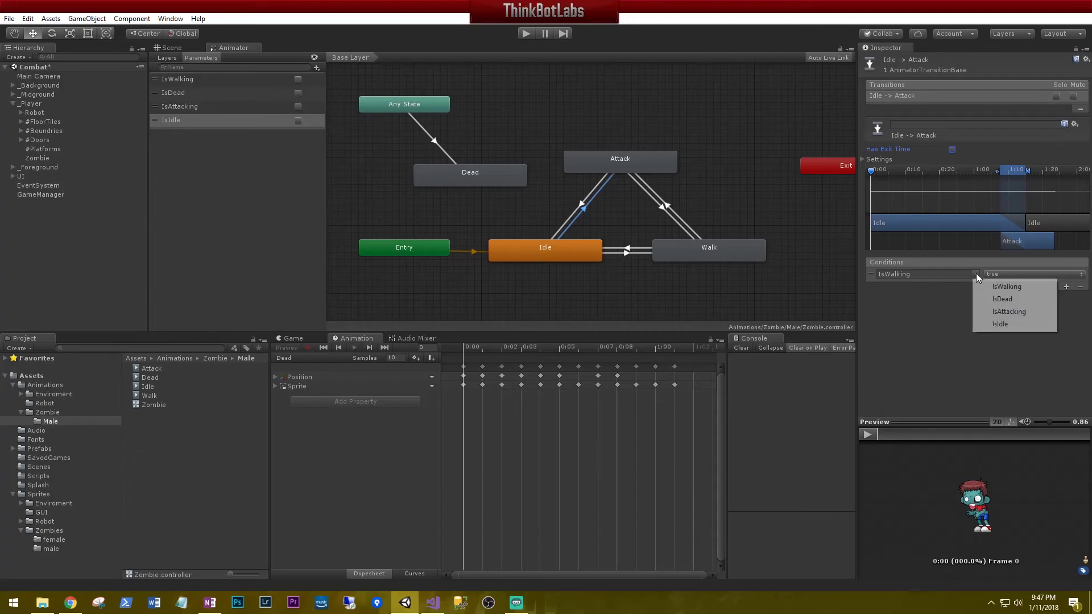
pyautogui.click(994, 324)
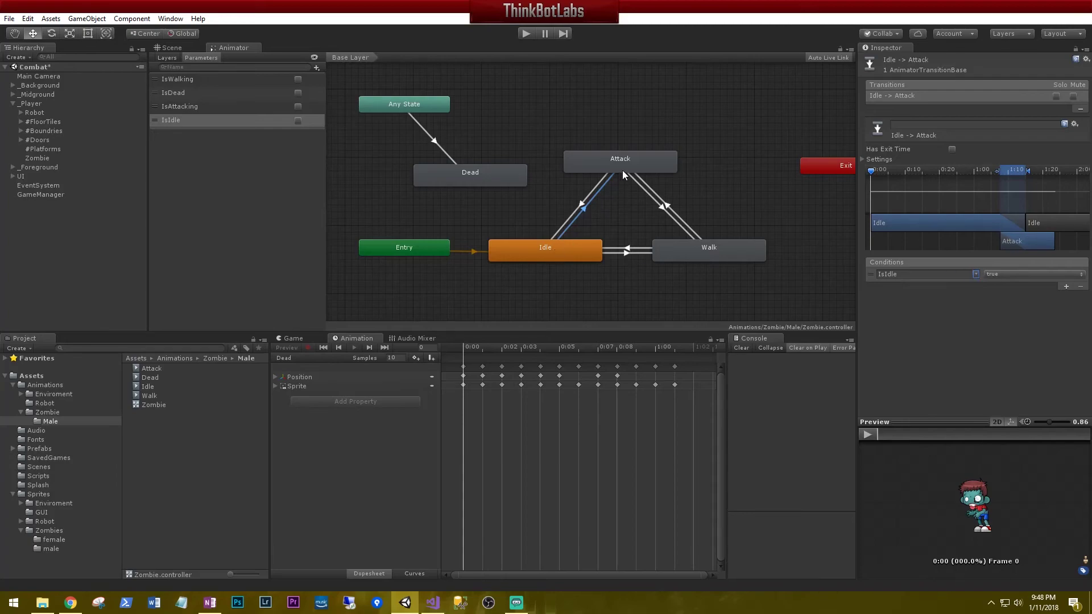
pyautogui.click(975, 273)
pyautogui.click(978, 309)
# Step: Add an IsIdle true condition to the Attack to Idle transition and disable its Has Exit Time
pyautogui.click(580, 206)
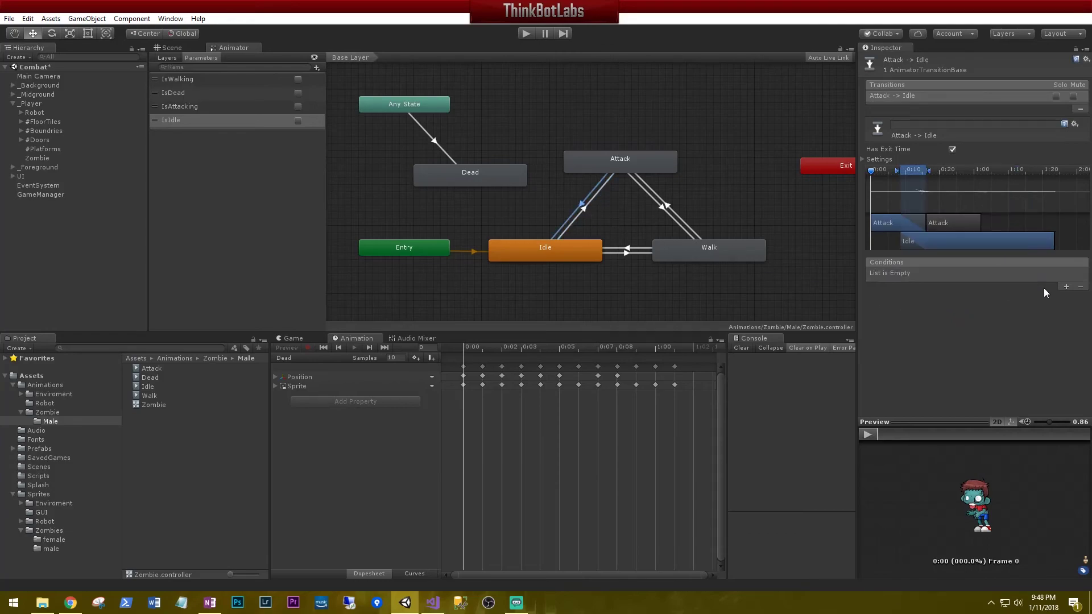
pyautogui.click(1066, 286)
pyautogui.click(980, 275)
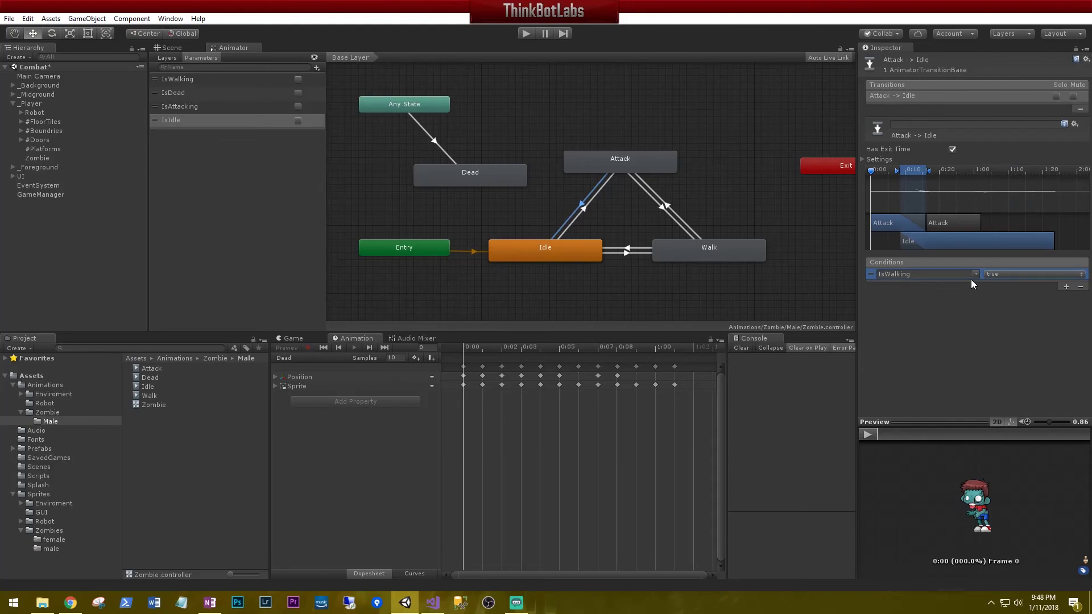
pyautogui.click(975, 276)
pyautogui.click(970, 322)
pyautogui.click(951, 149)
# Step: Select the Zombie object under _Player and review its components
pyautogui.click(37, 158)
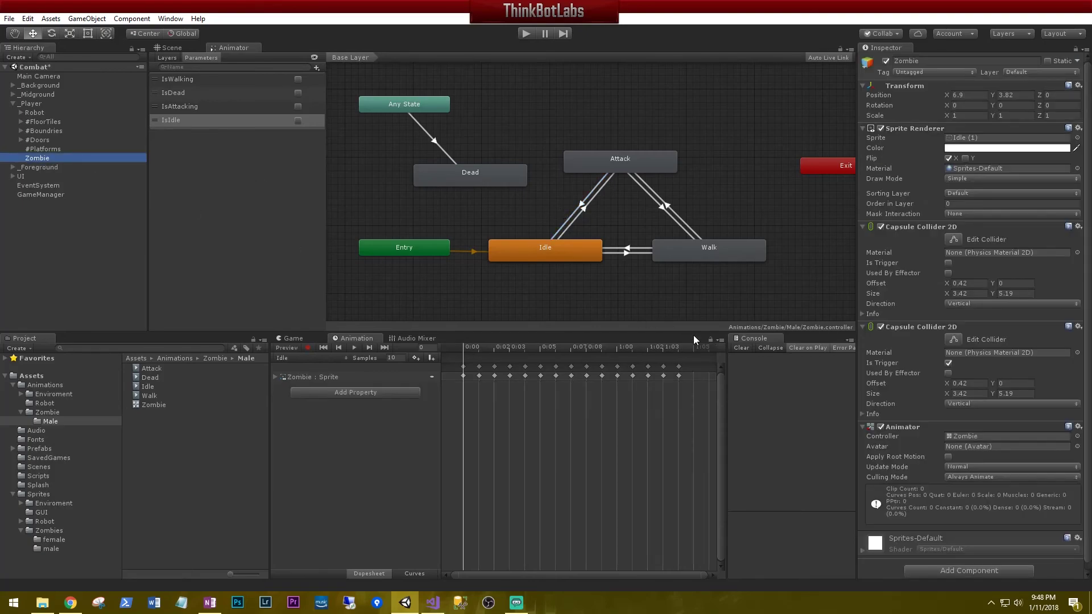
pyautogui.scroll(-1, 929, 412)
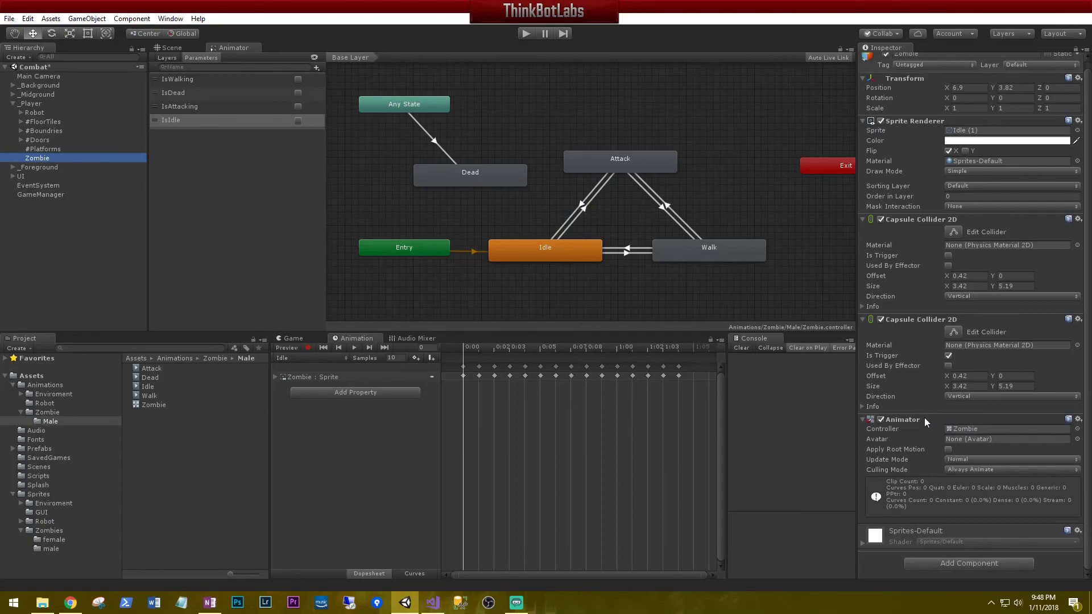